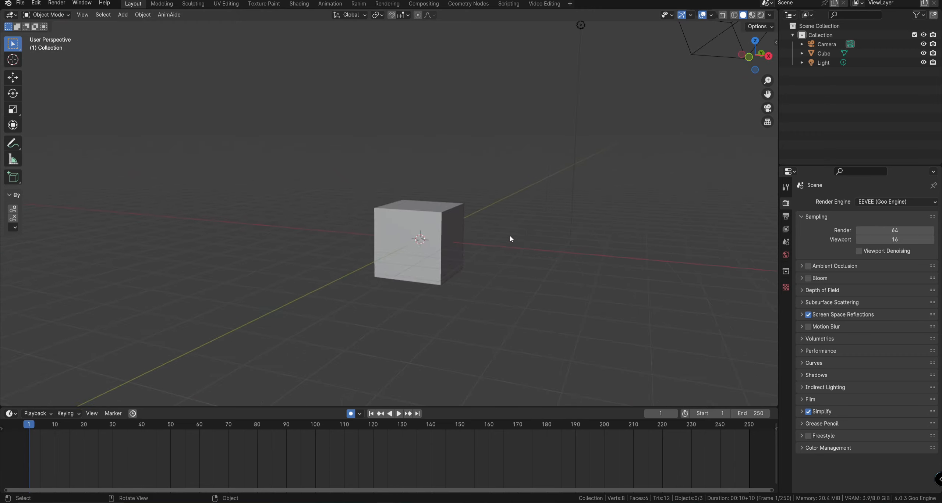
Step: Place the 3D cursor at several different spots around the cube
scroll(544, 261, "down", 4)
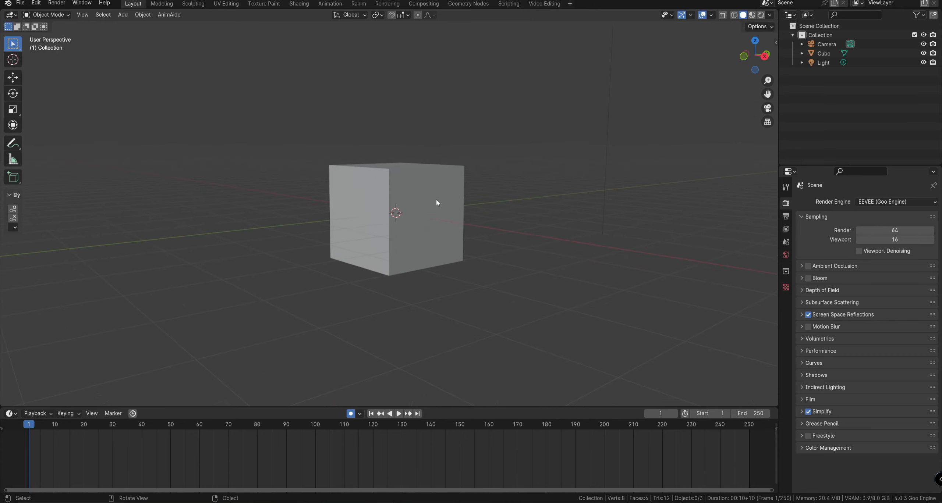
right_click_drag(505, 213, 495, 239, "shift")
middle_click_drag(494, 221, 402, 206)
right_click_drag(402, 206, 471, 210, "shift")
middle_click_drag(471, 210, 469, 230)
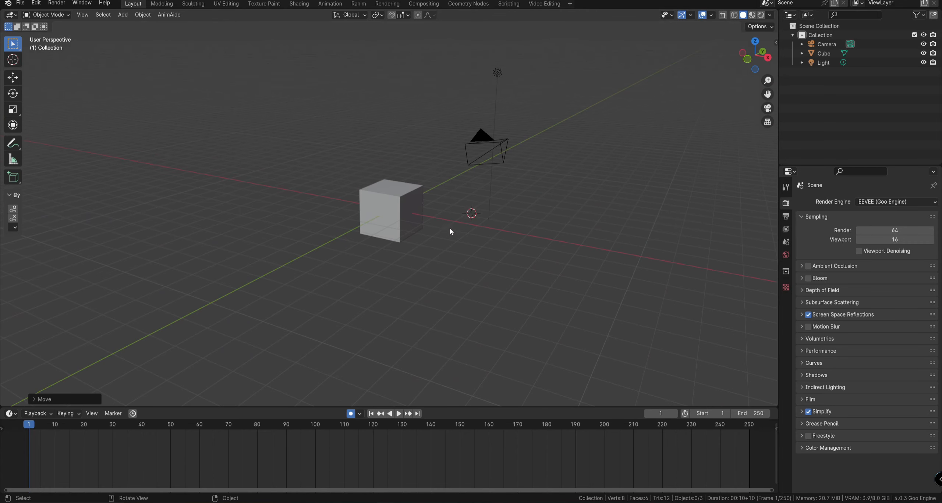
right_click_drag(479, 227, 528, 261, "shift")
right_click_drag(308, 169, 454, 176, "shift")
middle_click_drag(369, 220, 419, 216)
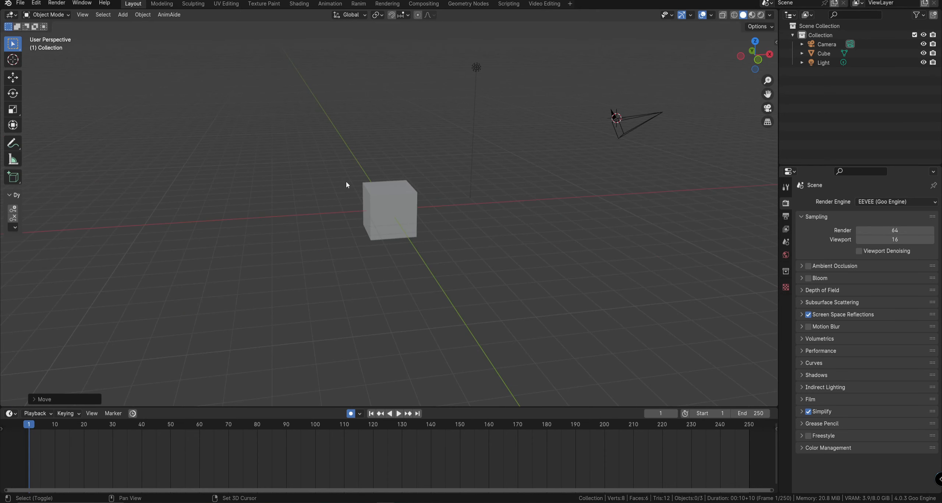
Step: Try snapping the cube to the 3D cursor with Selection to Cursor and undo it
left_click(411, 220)
middle_click_drag(412, 220, 459, 220)
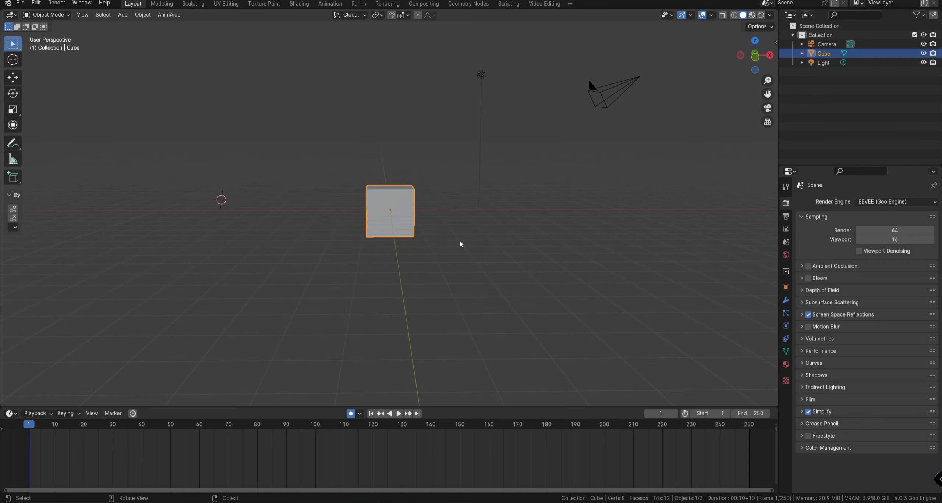
key("shift+s")
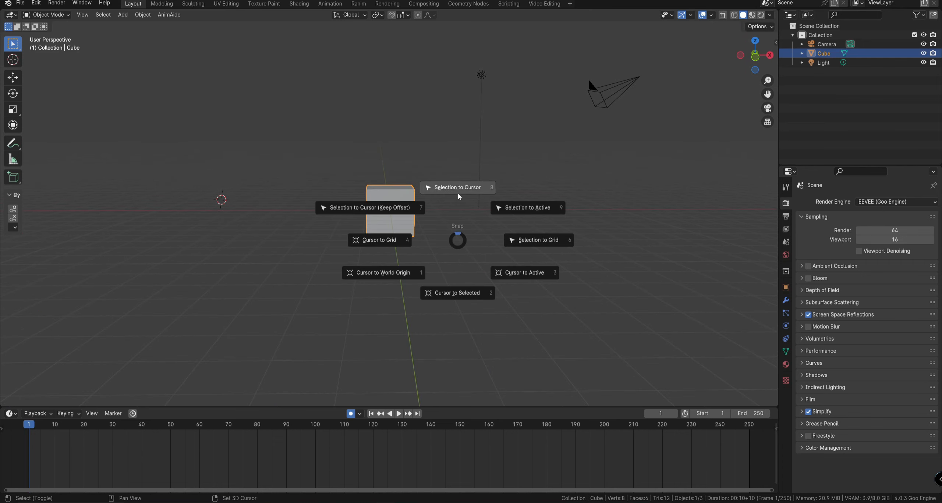
left_click(458, 217)
mouse_move(458, 217)
middle_mouse_down()
mouse_move(460, 208)
mouse_move(456, 215)
middle_mouse_up()
key("ctrl+z")
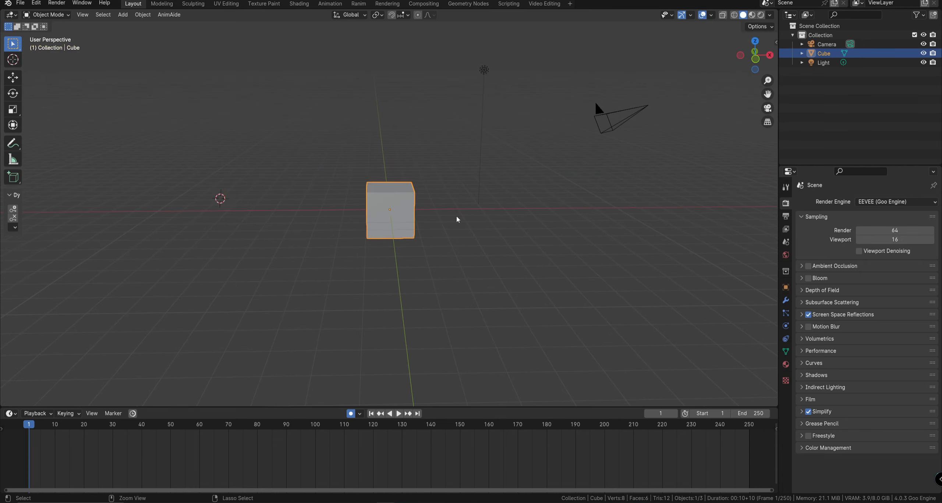
Step: Try rotating and moving the cube freely, then cancel the transform
left_click(499, 204)
middle_click_drag(473, 198, 413, 217)
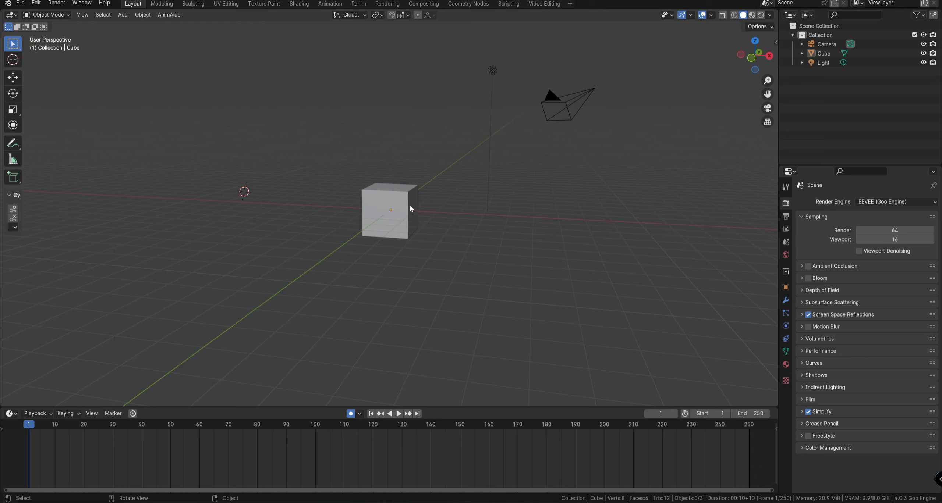
left_click(410, 205)
key("r")
key("g")
key("Escape")
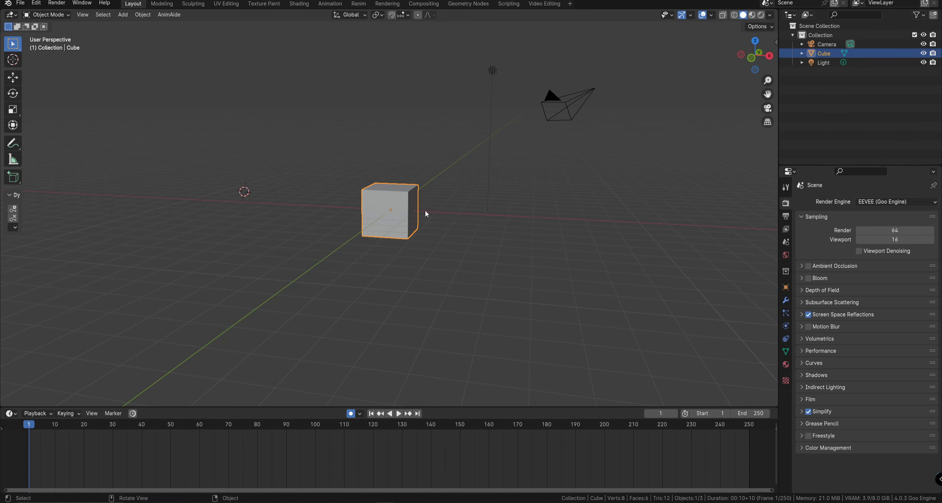
Step: Try moving the cube along the global Z, X and Y axes, cancelling the moves
middle_click_drag(400, 202, 401, 222)
scroll(393, 205, "up", 3)
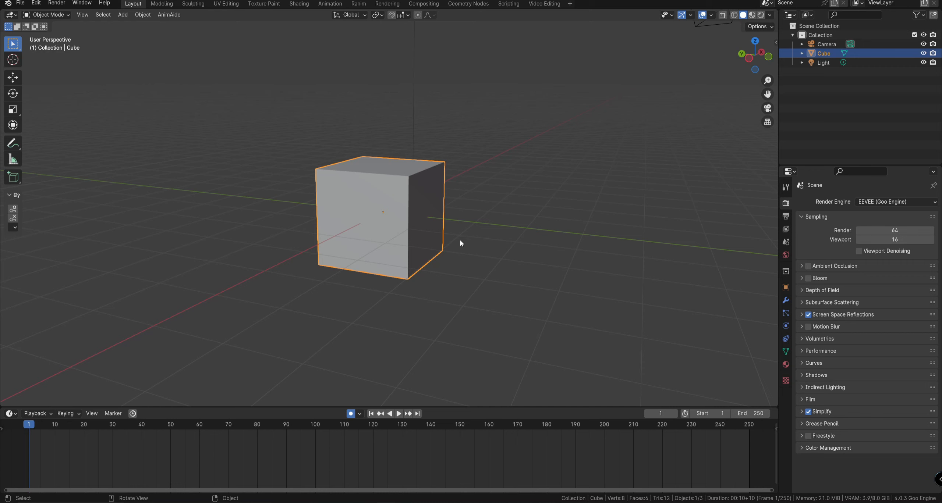
key("g")
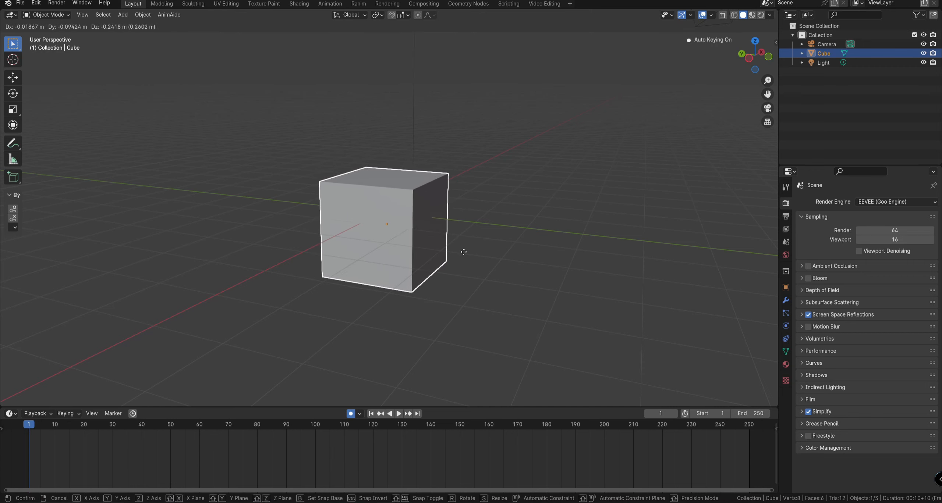
key("z")
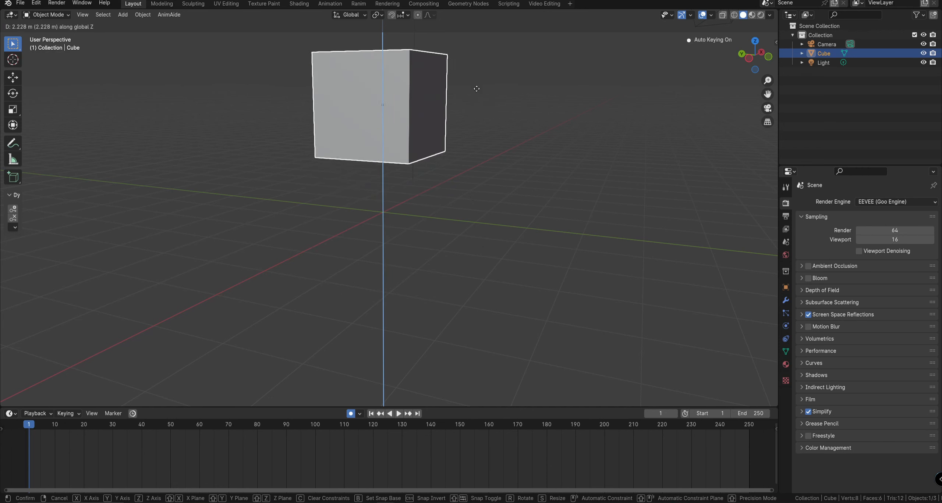
key("x")
right_click(664, 146)
key("g")
key("y")
right_click(313, 185)
Step: Try rotating the cube around the Z axis, the Y axis and the view axis, cancelling each rotation
scroll(447, 205, "down", 3)
middle_click_drag(448, 205, 478, 225)
key("r")
key("z")
right_click(559, 307)
key("r")
key("y")
right_click(500, 328)
key("r")
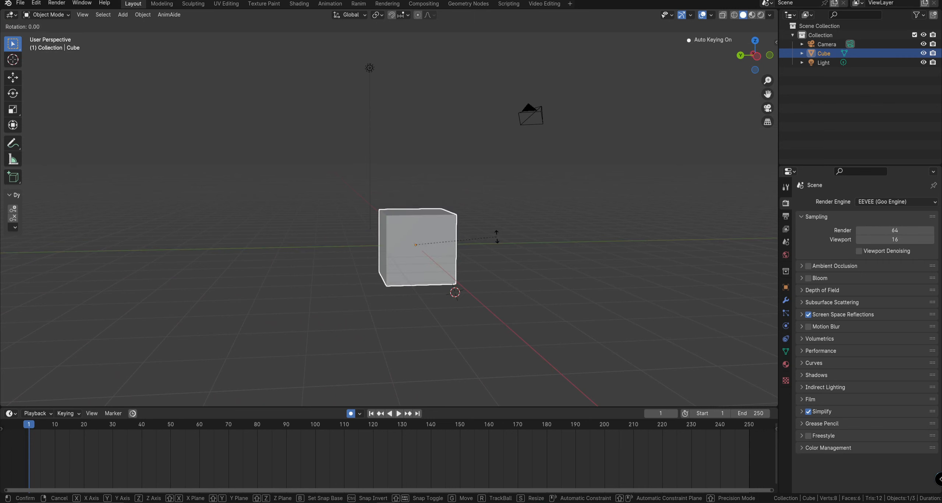
right_click(496, 227)
Step: Try moving the cube on the ground plane with the global Z axis locked, cancelling each move
middle_click_drag(496, 228, 475, 252)
key("g")
key("shift+z")
right_click(540, 273)
key("g")
key("shift+z")
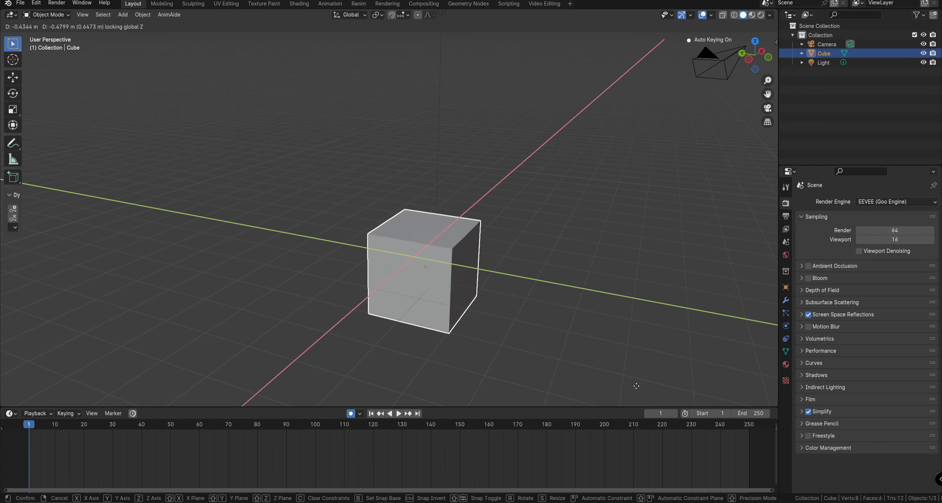
right_click(414, 269)
scroll(415, 268, "down", 1)
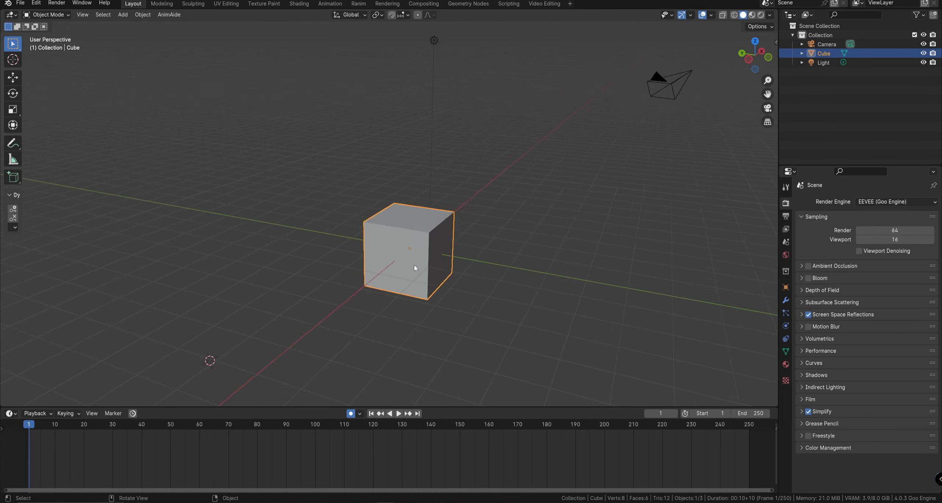
scroll(414, 268, "down", 1)
key("g")
key("shift+z")
right_click(2, 264)
middle_click_drag(359, 164, 376, 144)
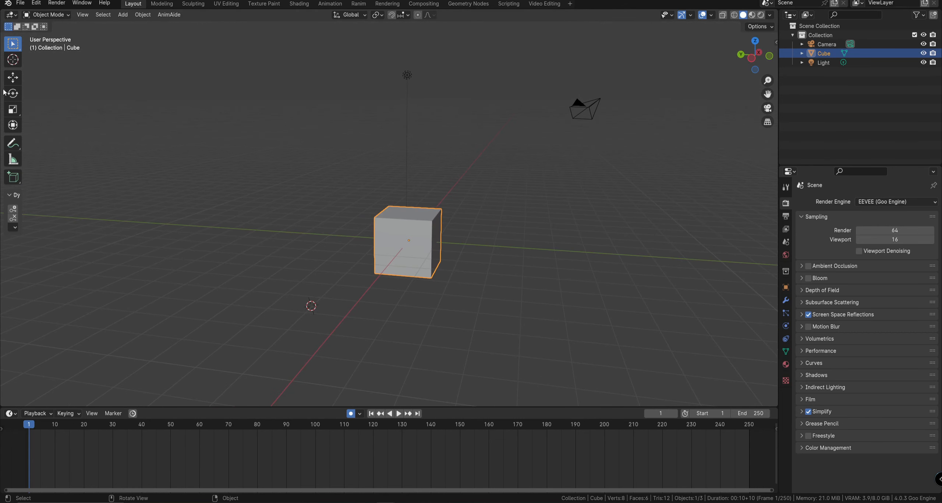
Step: Try the Transform and Move tools on the cube
left_click(15, 126)
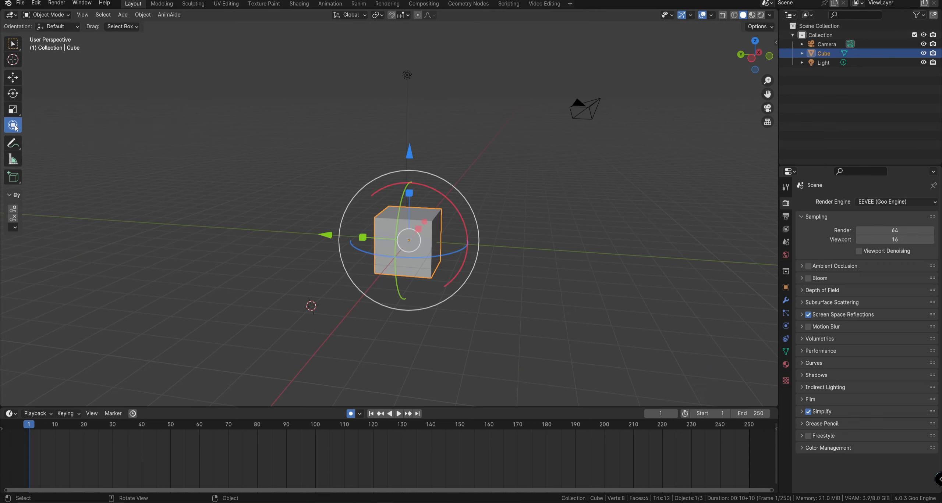
left_click(13, 80)
middle_click_drag(389, 174, 502, 204)
Step: Try repeatedly moving and rotating the cube freely, including with trackball rotation
key("g")
left_click(609, 157)
key("r")
left_click(606, 214)
middle_click_drag(606, 214, 585, 207)
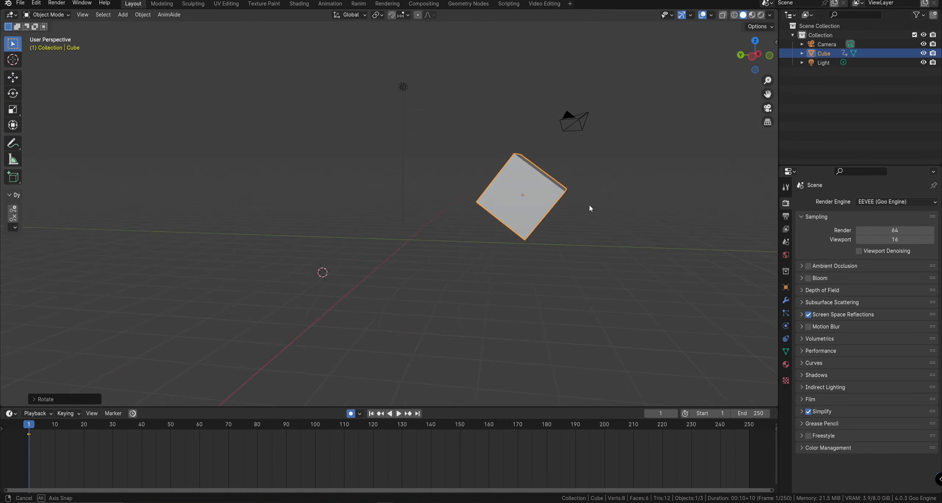
key("g")
left_click(648, 185)
key("r")
key("r")
left_click(645, 210)
key("g")
left_click(713, 212)
key("r")
key("r")
left_click(691, 160)
key("g")
left_click(713, 168)
key("g")
Step: Try trackball and view-axis rotation on the cube at the origin, cancelling each rotation
middle_click_drag(456, 216, 427, 224)
left_click(426, 225)
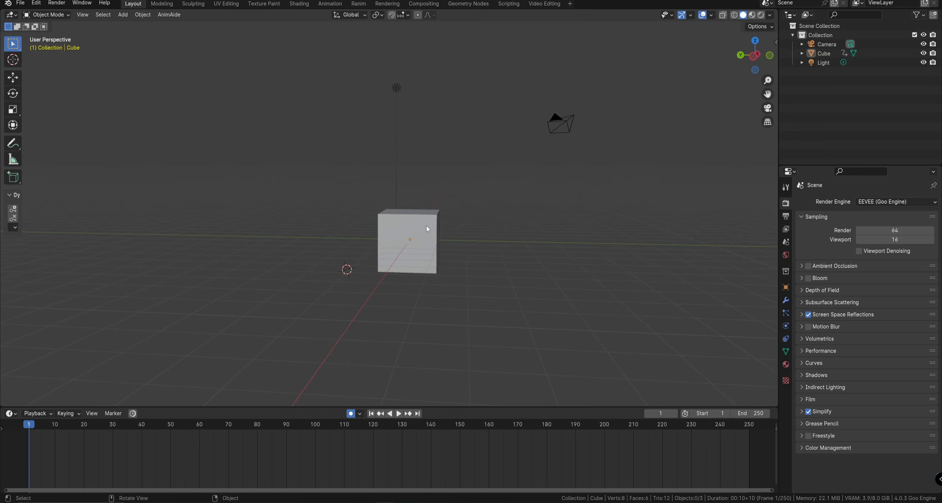
key("r")
key("r")
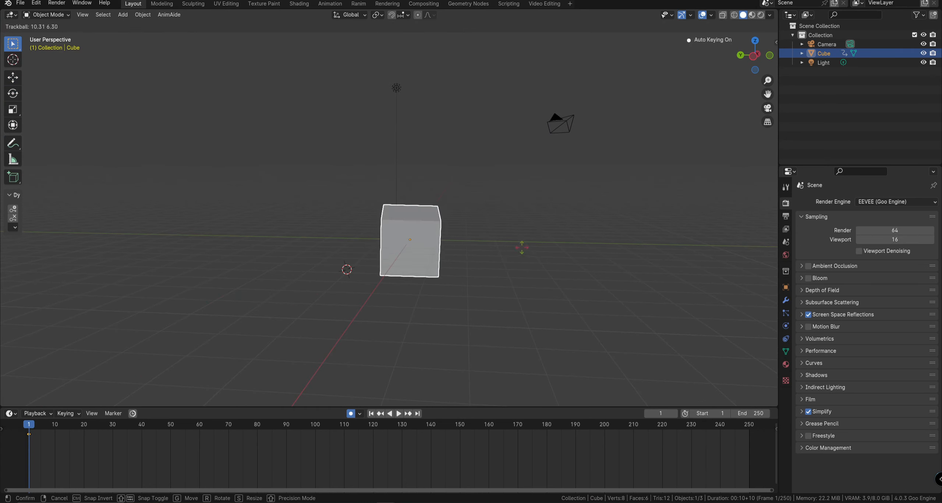
right_click(517, 241)
mouse_move(503, 251)
middle_mouse_down()
mouse_move(572, 253)
mouse_move(479, 247)
mouse_move(496, 236)
mouse_move(488, 247)
middle_mouse_up()
key("r")
key("r")
right_click(461, 260)
key("r")
right_click(489, 231)
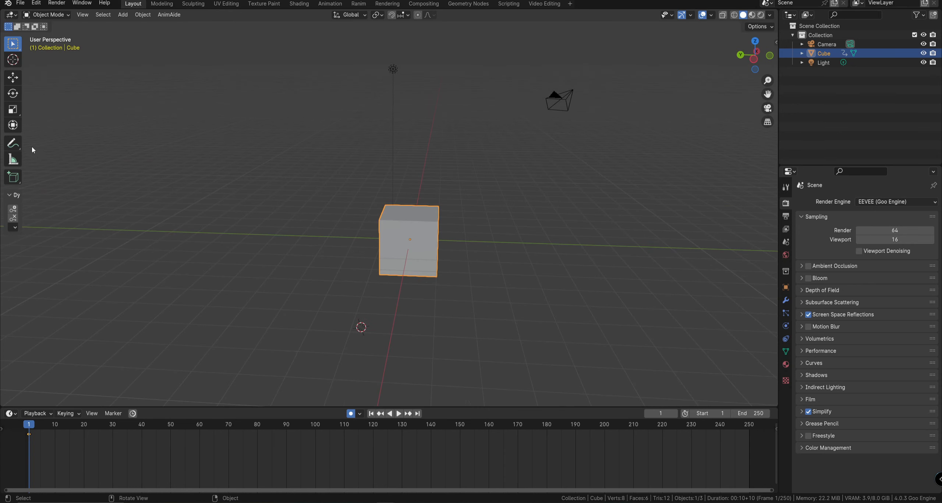
Step: Delete the cube and the light from the scene
left_click(605, 151)
middle_click_drag(600, 150, 510, 204)
left_click_drag(507, 204, 304, 263)
left_click_drag(528, 193, 349, 271)
key("x")
left_click(349, 272)
middle_click_drag(493, 237, 463, 252)
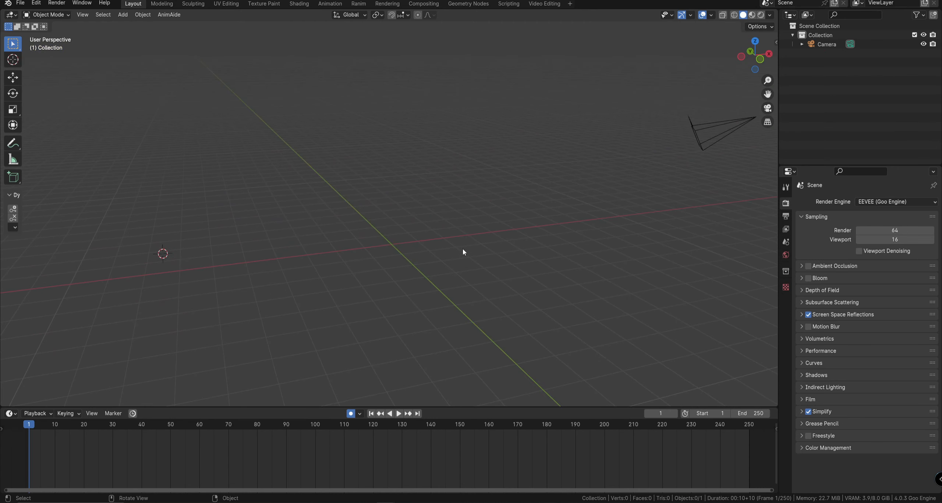
Step: Open the file browser for linking data from another blend file
left_click(27, 7)
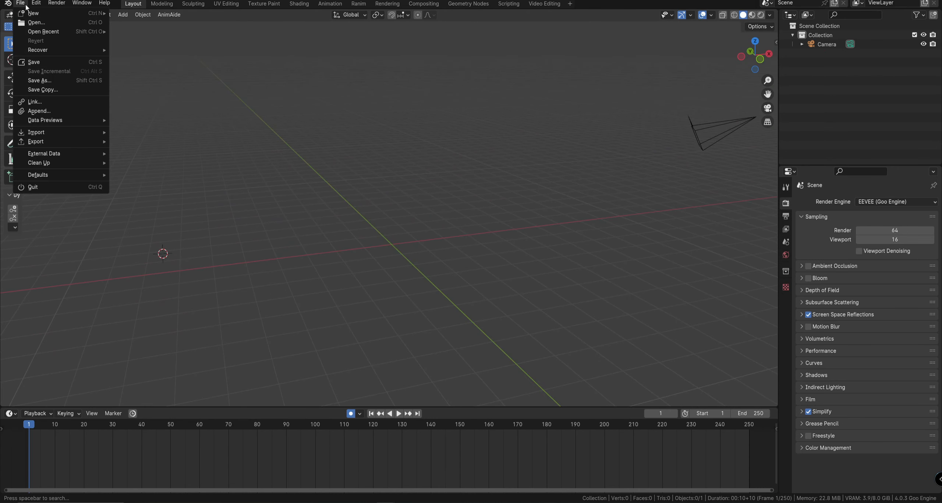
left_click(59, 102)
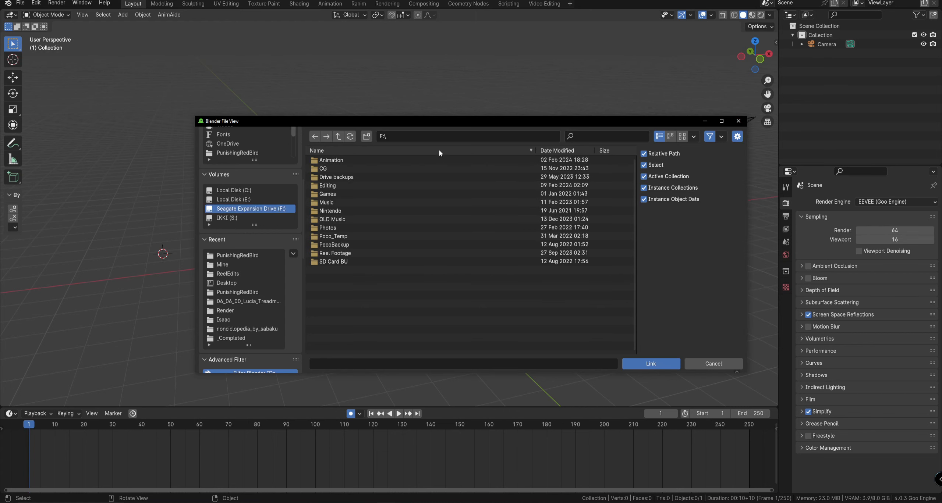
Step: Look through the rig files in F:\Drive backups\D drive backup\CG\Blender\Rigs
double_click(331, 170)
left_click(339, 136)
double_click(342, 176)
double_click(342, 168)
double_click(333, 166)
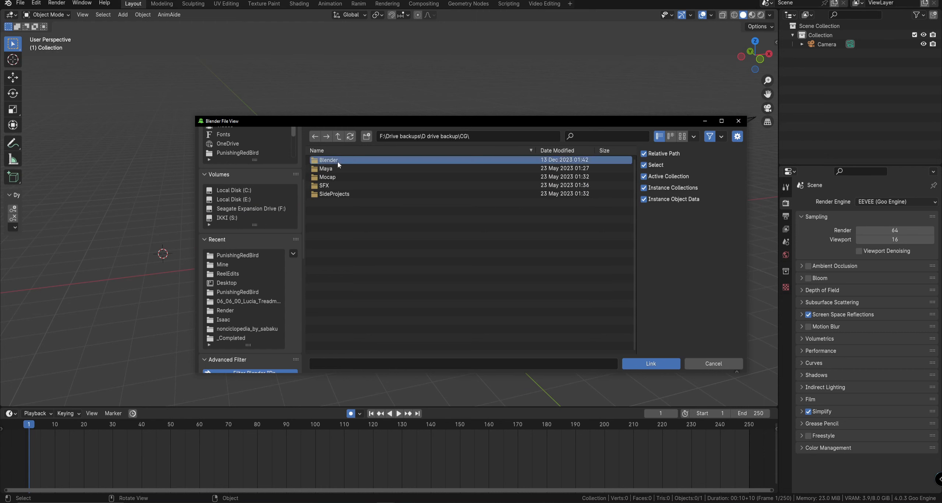
double_click(337, 162)
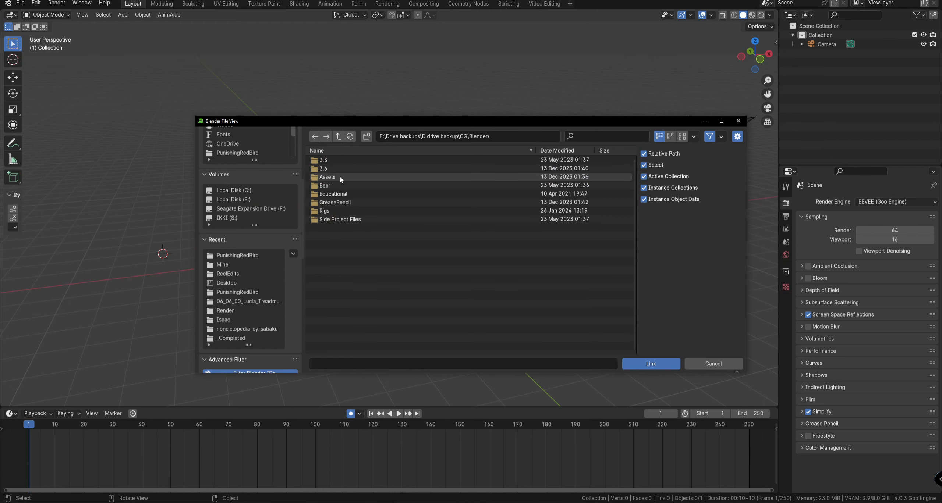
double_click(340, 177)
left_click(338, 136)
double_click(336, 209)
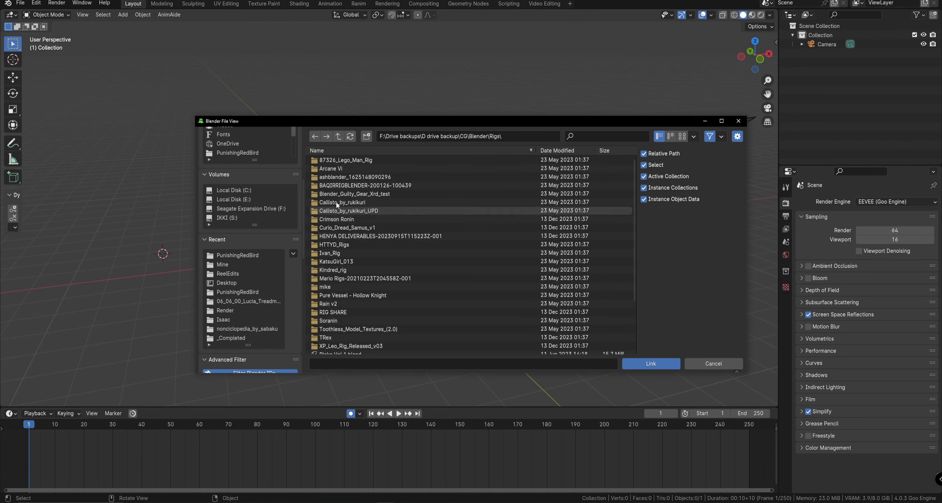
scroll(378, 210, "down", 5)
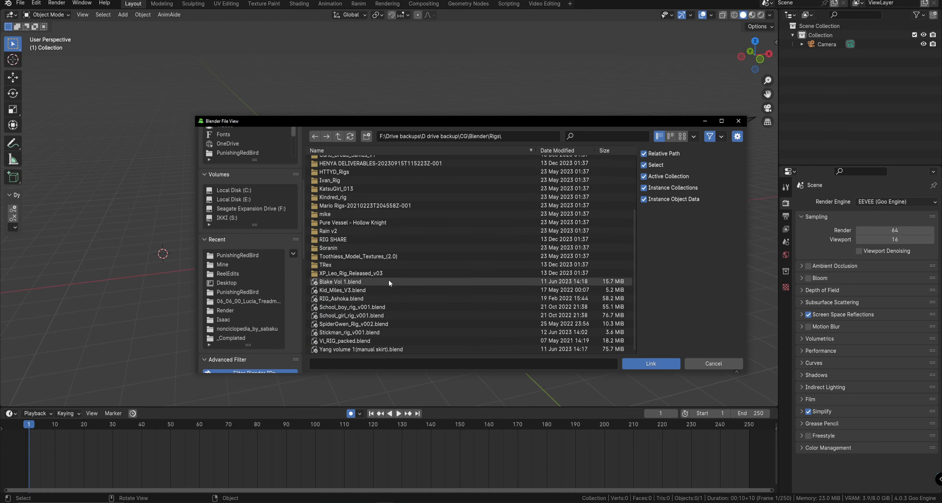
scroll(388, 279, "up", 5)
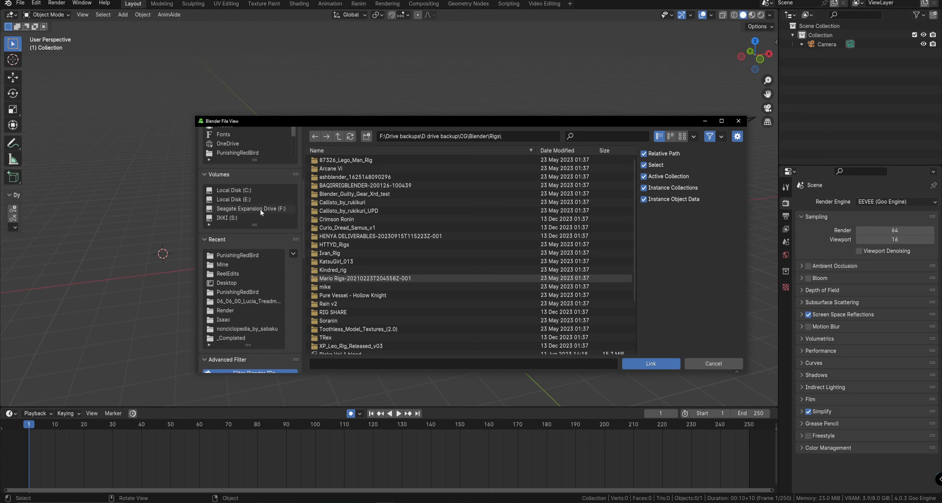
Step: Browse to the folder S:\Work\StudioGooThing\Projects\FilmStudy\FilmStudy_Assets
left_click(252, 217)
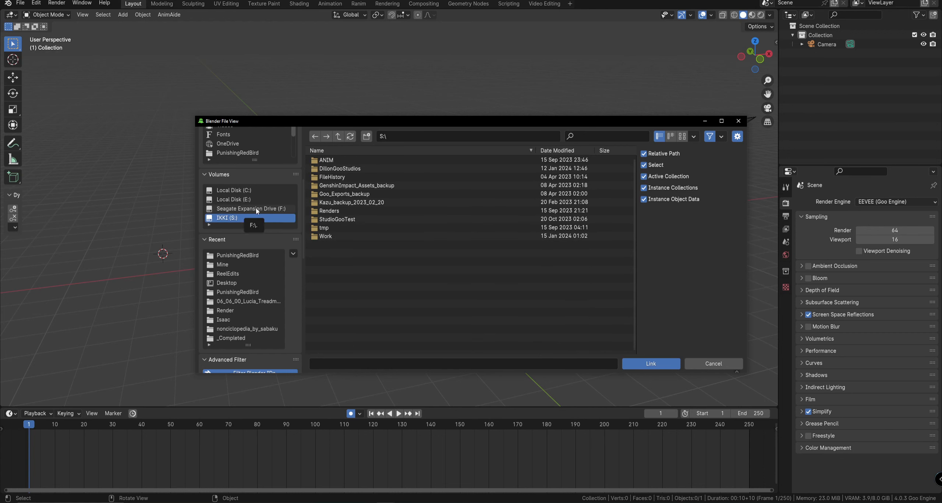
left_click(341, 235)
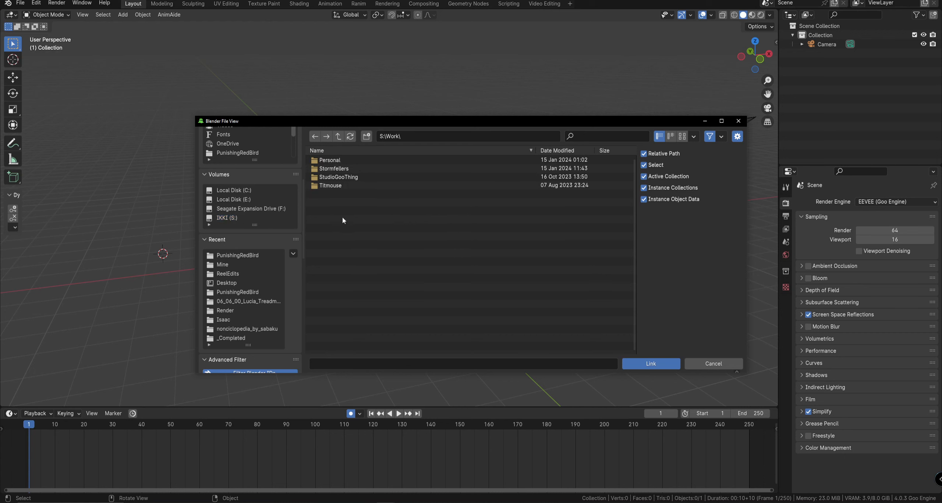
left_click(347, 177)
left_click(347, 168)
left_click(348, 168)
left_click(347, 161)
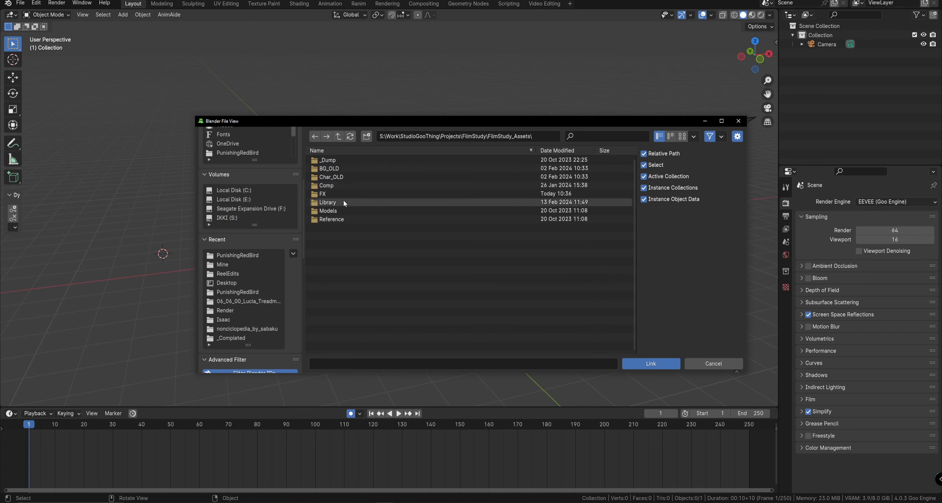
Step: Open _Emily_Rig_Master_GE.blend from the Models\Char\Emily folder to list its linkable data
left_click(342, 210)
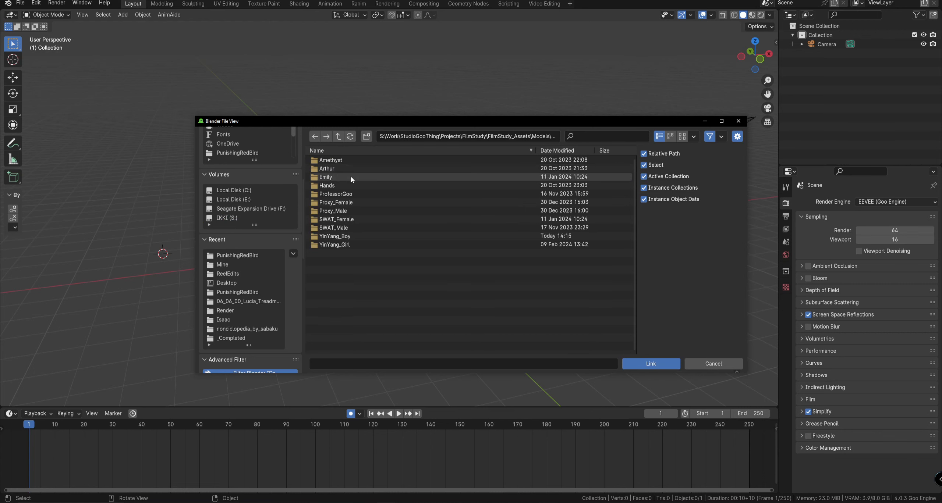
left_click(351, 177)
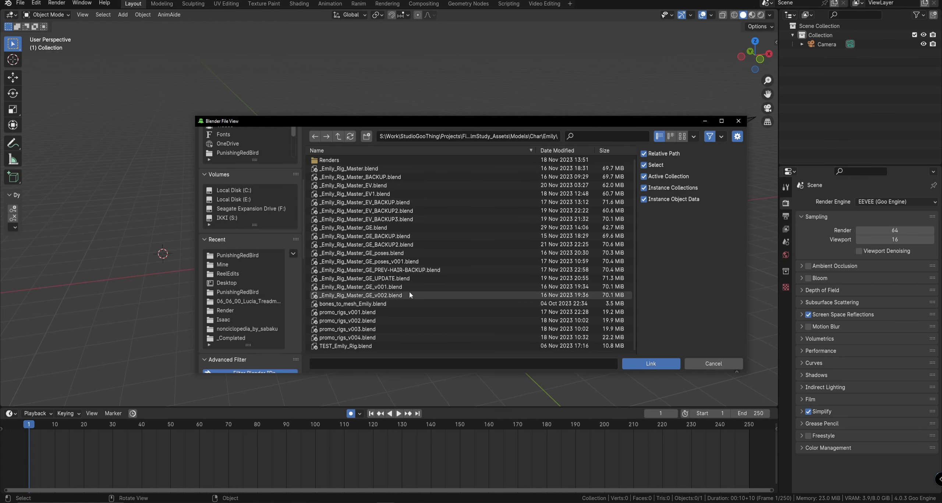
left_click(410, 228)
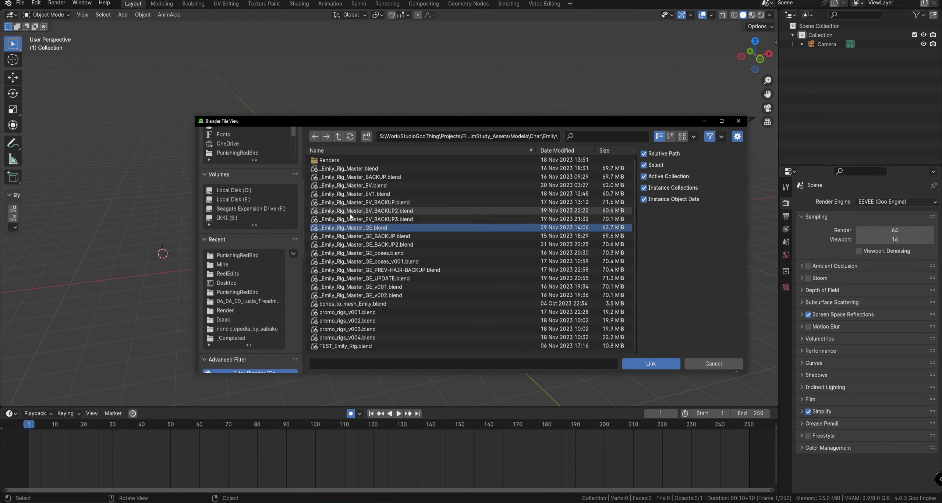
double_click(381, 228)
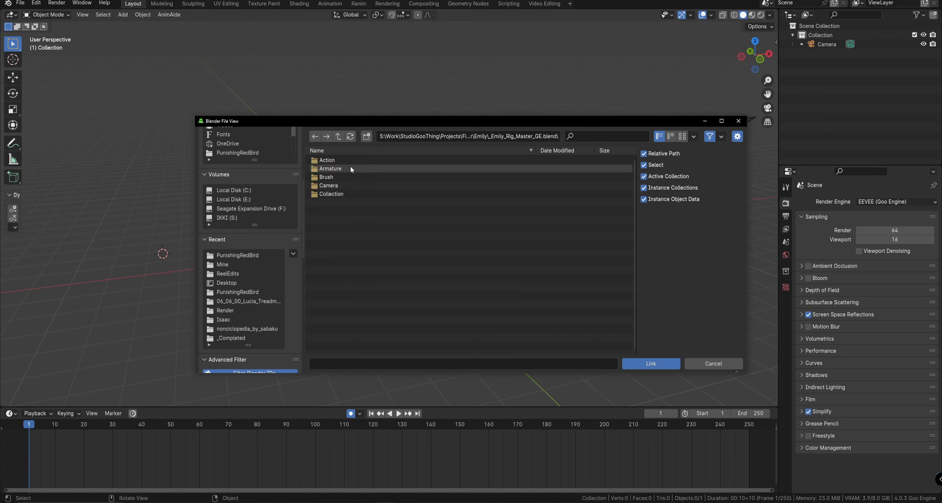
Step: Link the Emily_Master collection from the Collection folder of the Emily rig file
double_click(340, 194)
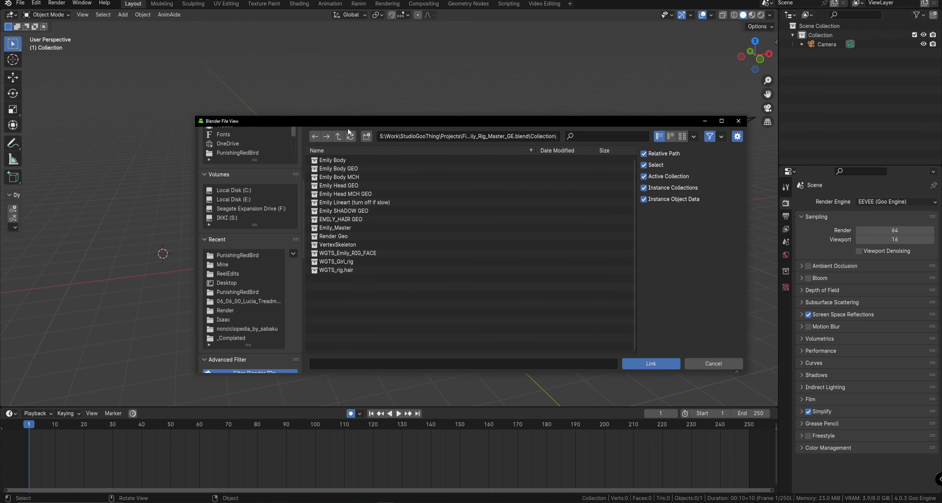
left_click(338, 137)
double_click(331, 195)
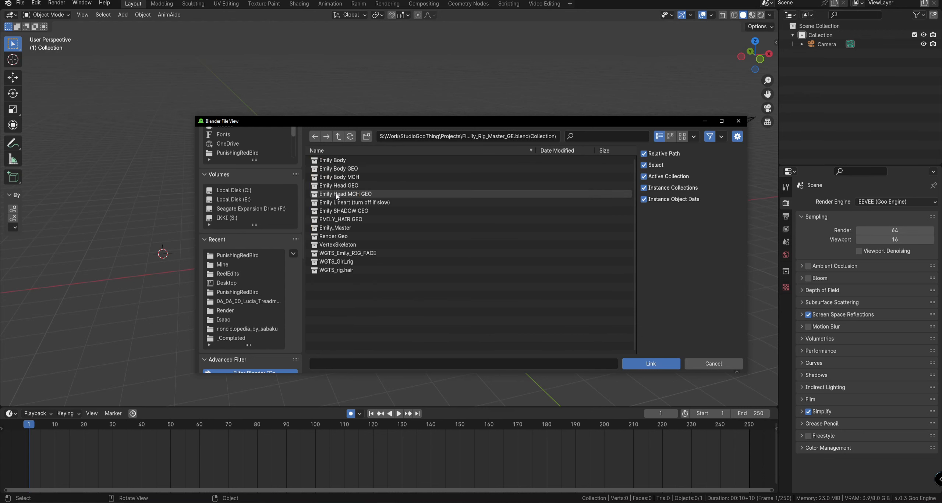
double_click(357, 228)
Step: Clear the location of the linked Emily_Master instance and deselect it
middle_click_drag(414, 226, 450, 213)
key("alt+g")
key("alt+a")
left_click(404, 244)
key("alt+a")
Step: Add a mesh plane at the 3D cursor, try moving it, and delete it
key("shift+a")
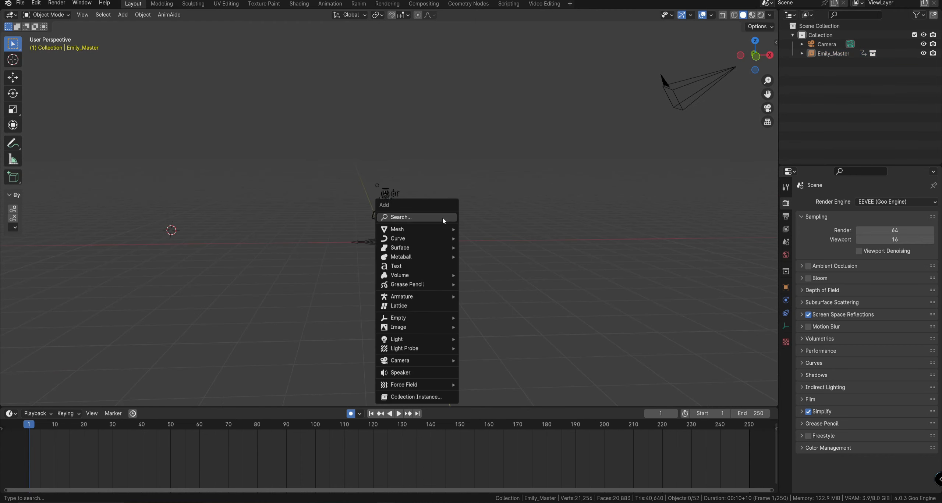
mouse_move(439, 230)
left_click(478, 229)
key("g")
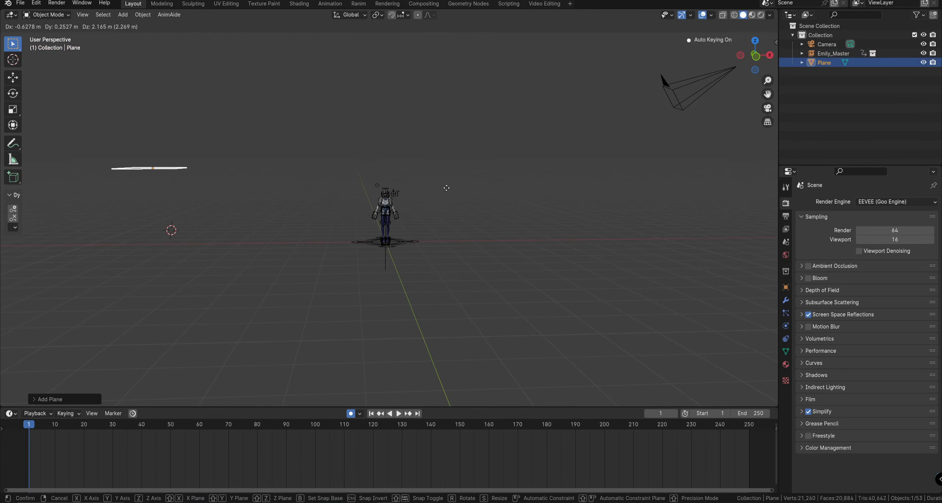
right_click(370, 189)
key("Delete")
Step: Snap the 3D cursor to the world origin
middle_click_drag(331, 192, 308, 209)
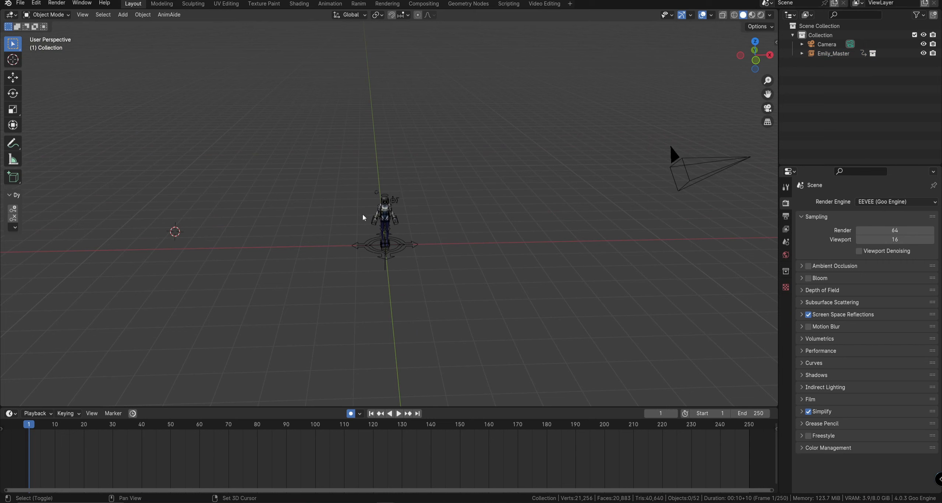
key("shift+s")
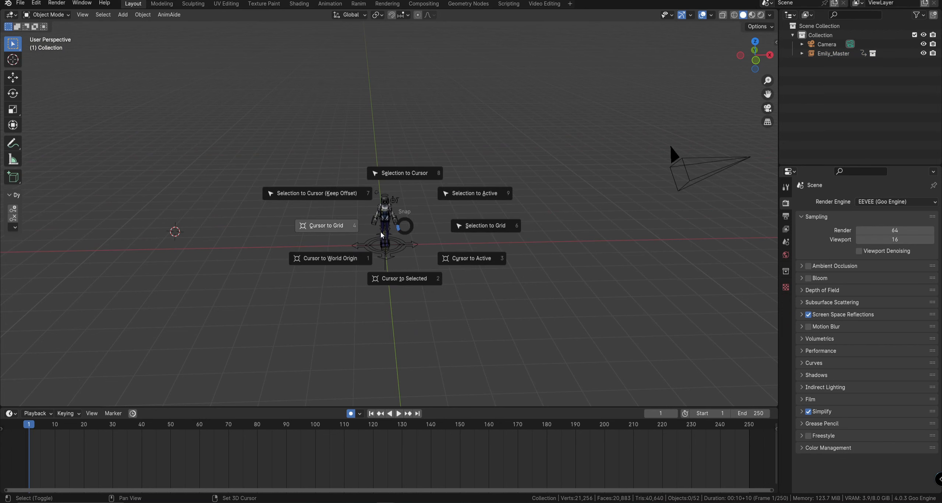
key("shift+s")
key("shift+s")
left_click(323, 266)
Step: Select the linked Emily_Master instance and try to move and rotate it
middle_click_drag(317, 271, 398, 243)
scroll(401, 246, "up", 2)
left_click(414, 260)
scroll(433, 241, "up", 5)
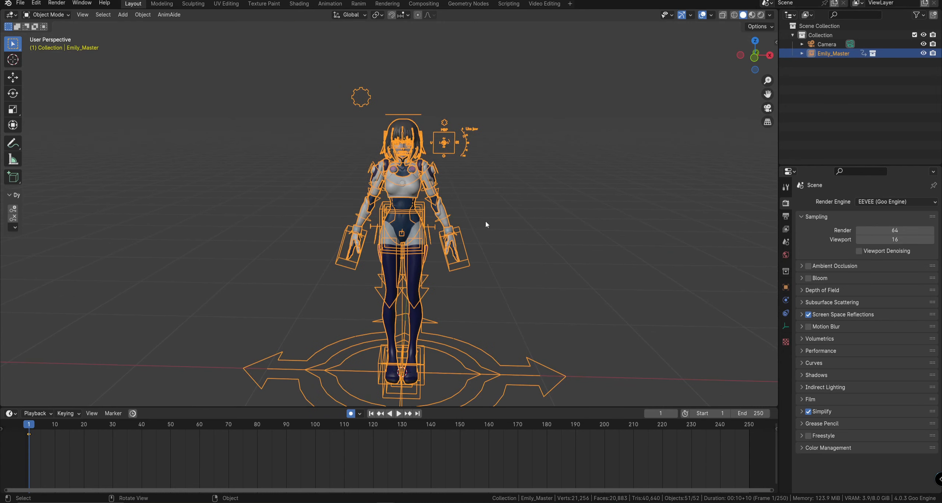
scroll(479, 204, "down", 3)
key("g")
right_click(529, 250)
key("r")
right_click(547, 240)
middle_click_drag(546, 234, 532, 219)
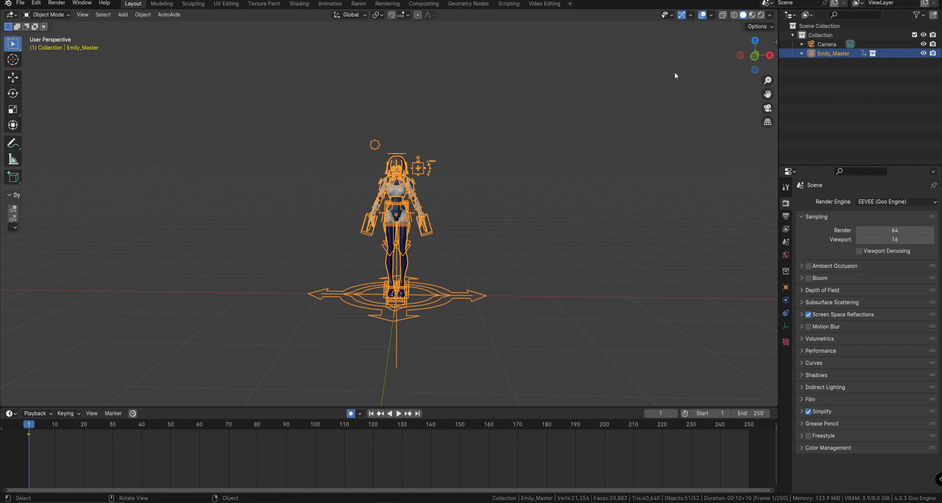
Step: Make a library override of the selected Emily_Master instance from the object commands
middle_click_drag(636, 97, 551, 189)
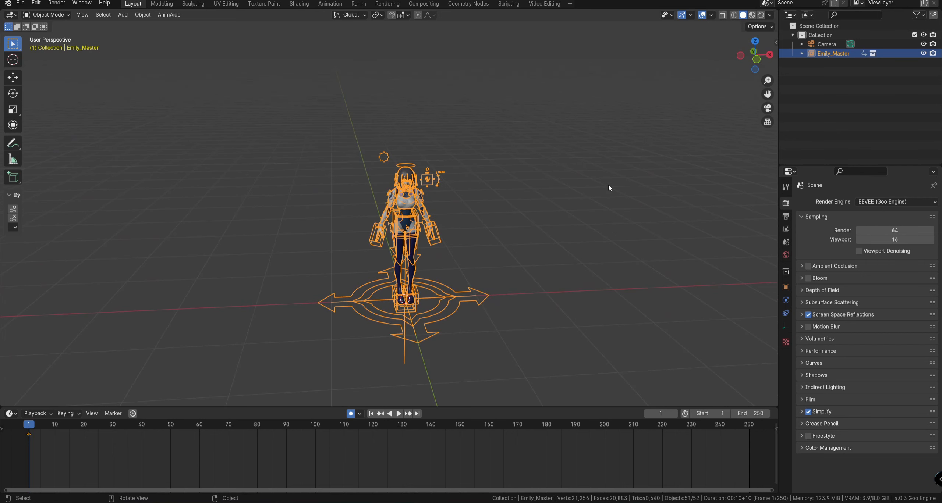
scroll(396, 140, "up", 4)
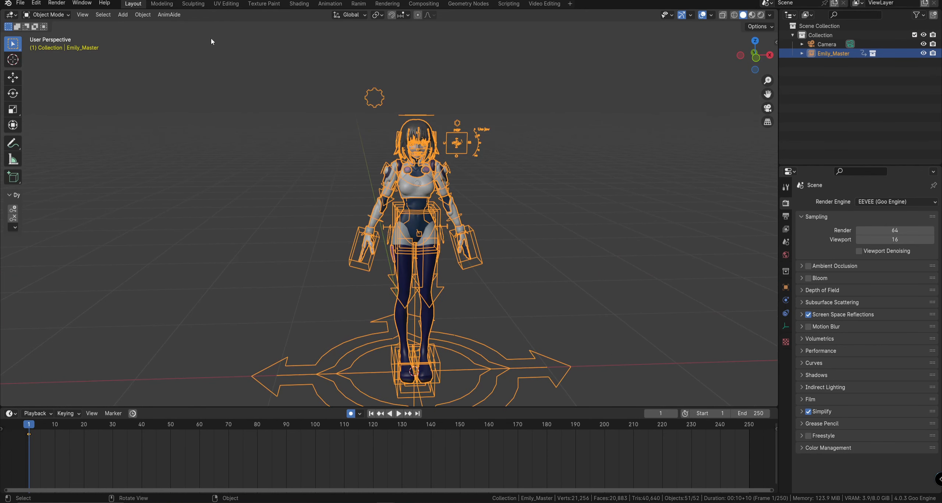
left_click(149, 15)
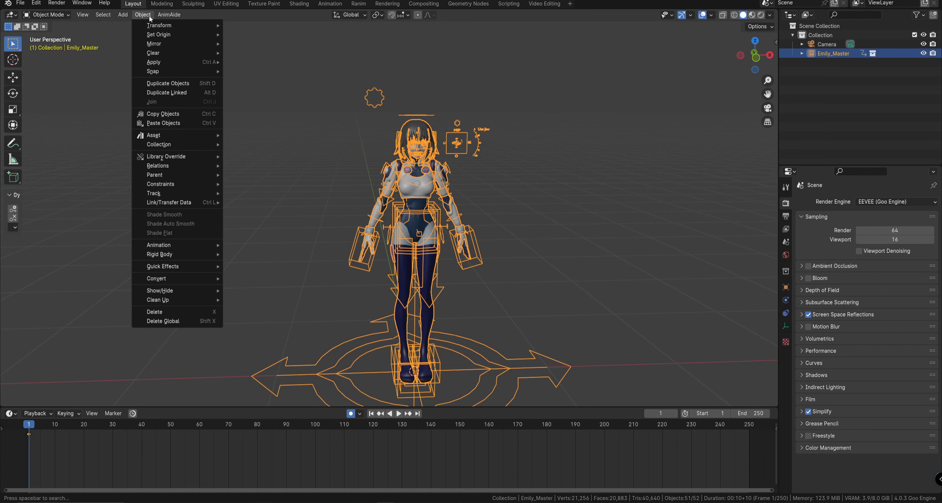
mouse_move(190, 156)
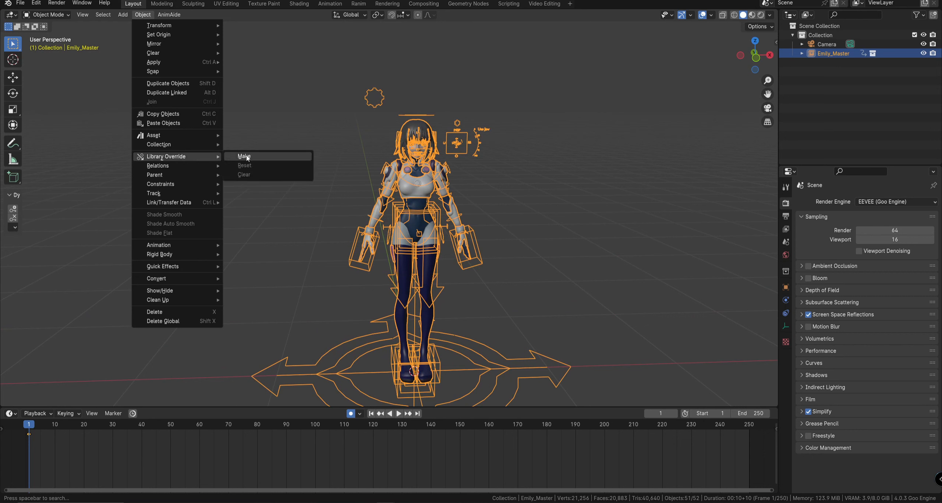
left_click(454, 172)
middle_click_drag(453, 173, 455, 174)
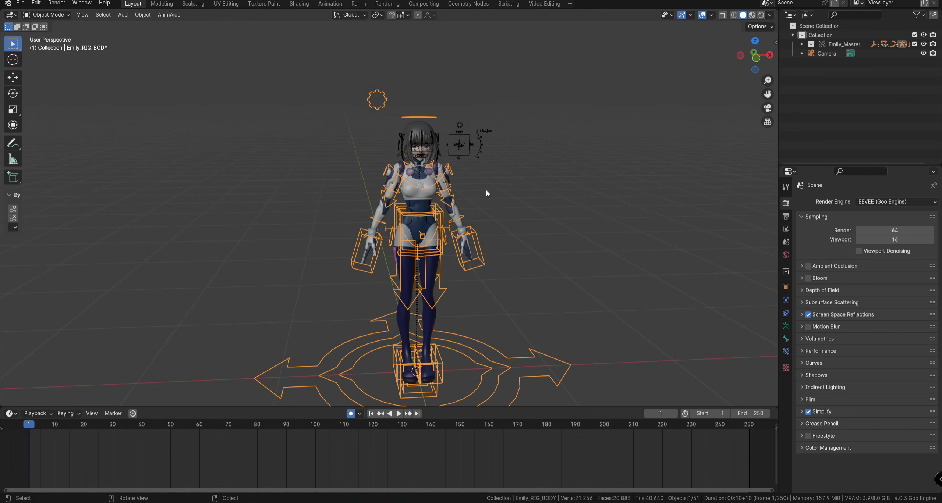
Step: Expand the overridden Emily_Master collection in the outliner and examine its contents
scroll(485, 190, "down", 3)
left_click(802, 44)
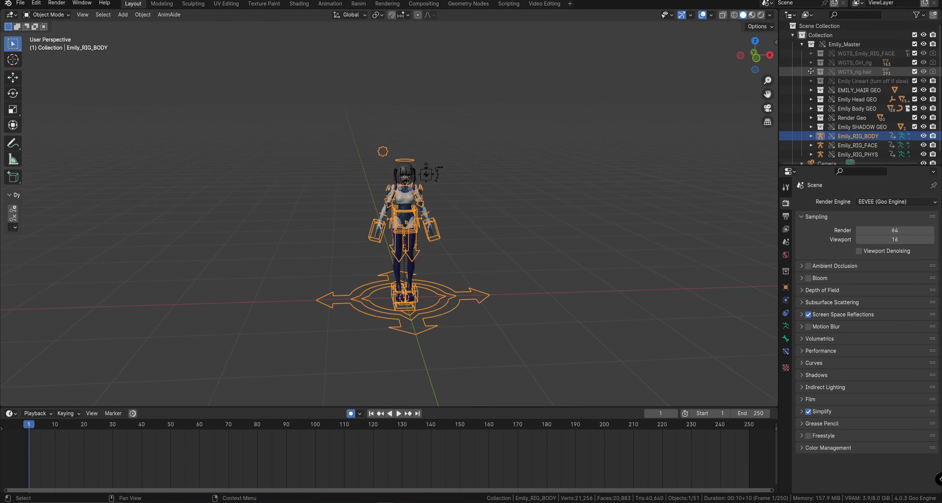
middle_click_drag(803, 55, 798, 50)
left_click(396, 236)
left_click(396, 237)
middle_click_drag(537, 214, 538, 216)
Step: Undo the library override, returning to the linked Emily_Master instance
key("ctrl+z")
key("ctrl+z")
key("ctrl+z")
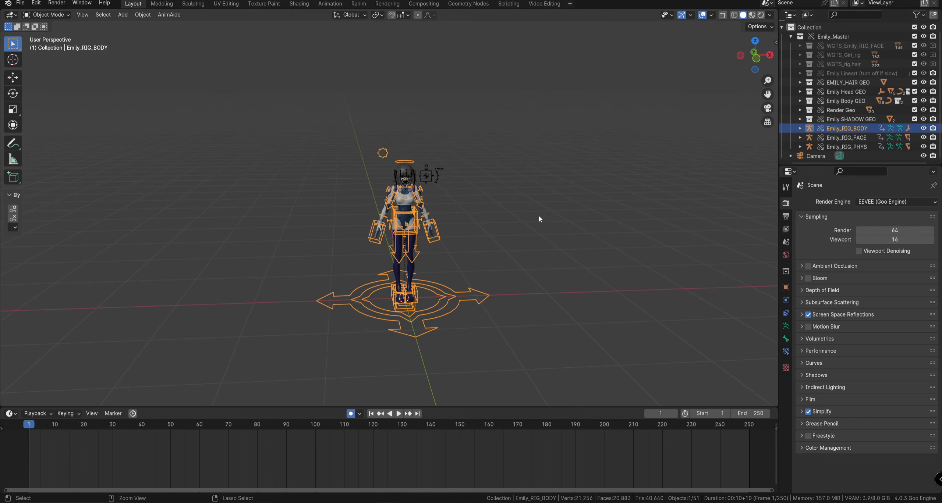
key("ctrl+z")
middle_click_drag(538, 216, 532, 199)
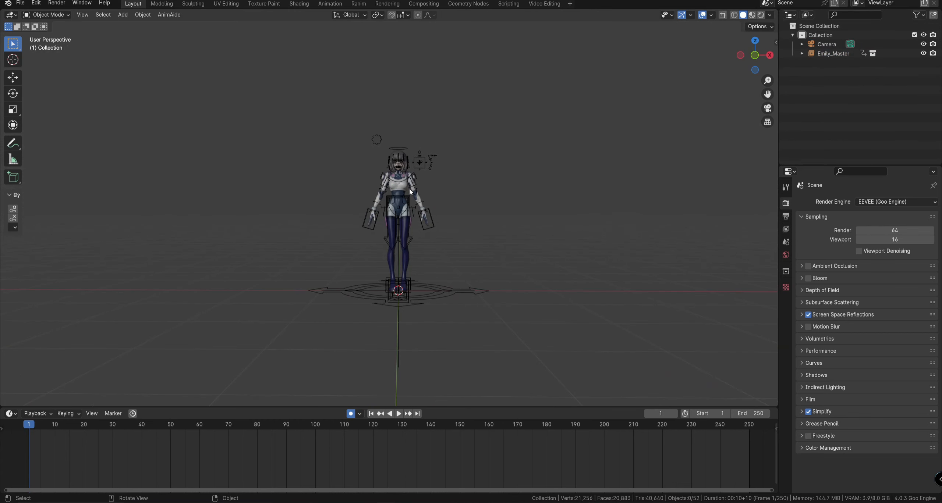
Step: Select the Emily_Master instance and run Make Library Override, found by searching the commands for "overri"
left_click(409, 192)
middle_click_drag(429, 220, 467, 227)
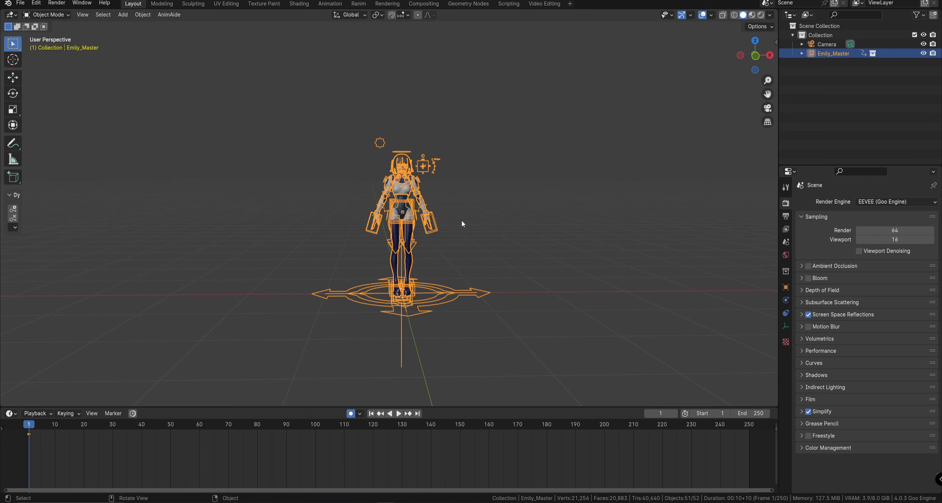
key("F3")
type("opb")
key("BackSpace")
key("BackSpace")
type("verri")
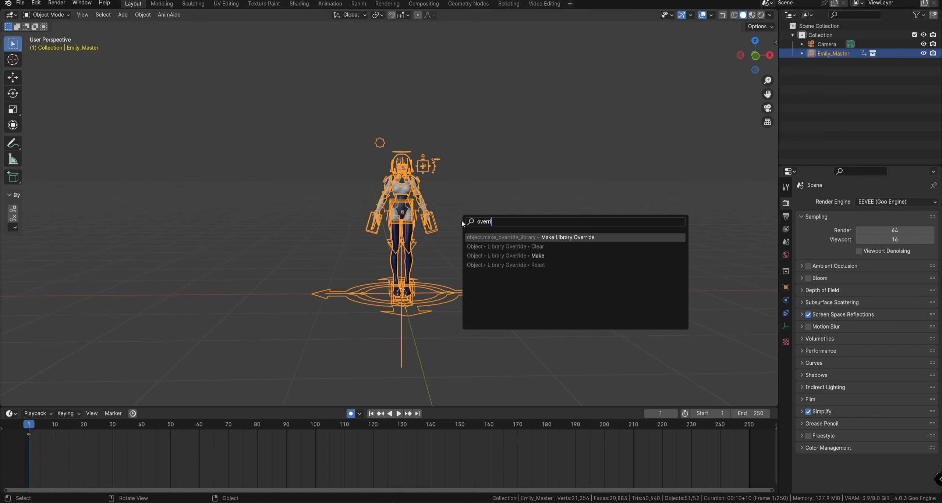
key("Return")
left_click(441, 227)
scroll(456, 230, "up", 5)
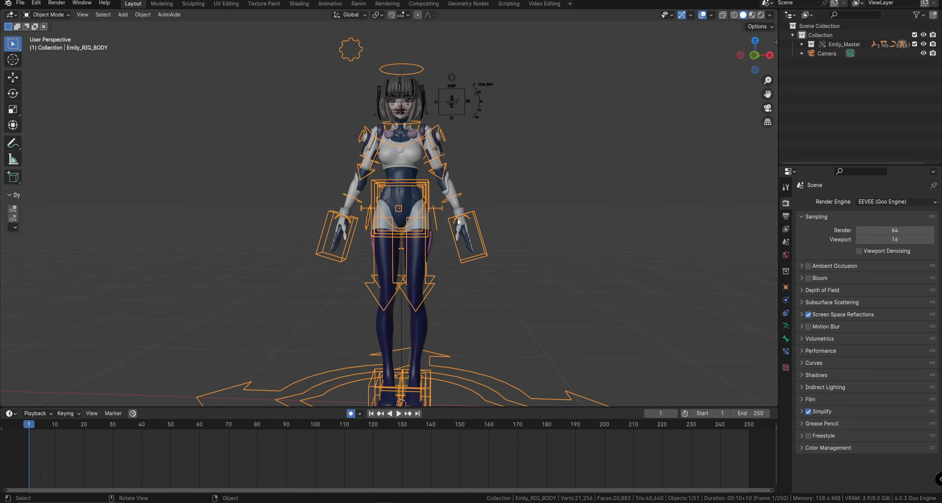
Step: Switch the Emily_RIG_BODY armature to Pose Mode
middle_click_drag(458, 221, 488, 186, "shift")
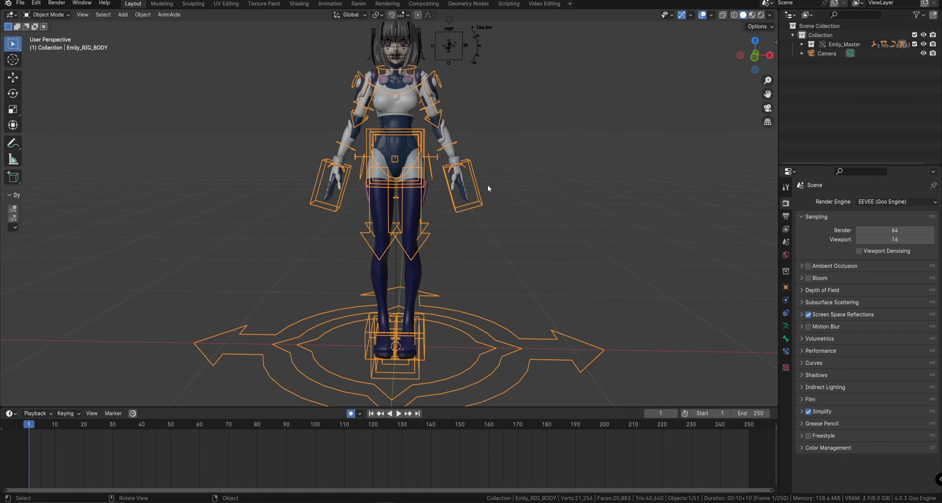
scroll(490, 185, "down", 4)
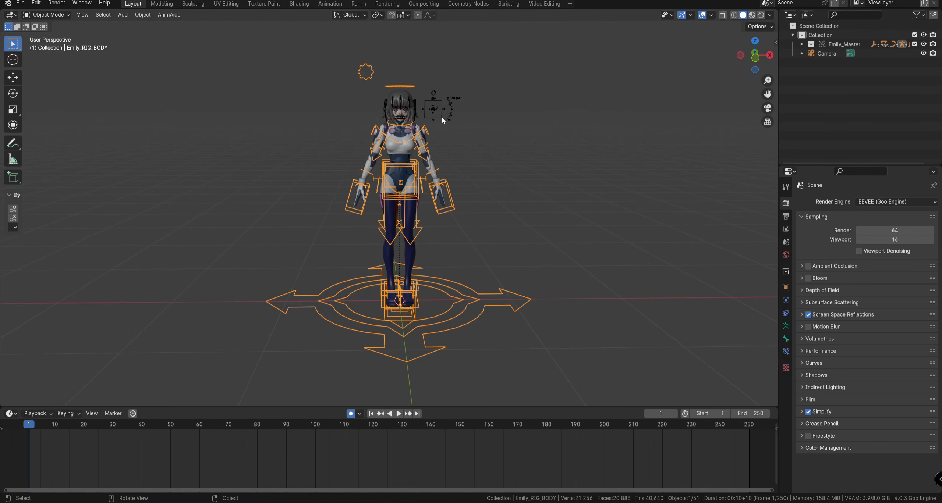
middle_click_drag(443, 93, 448, 156)
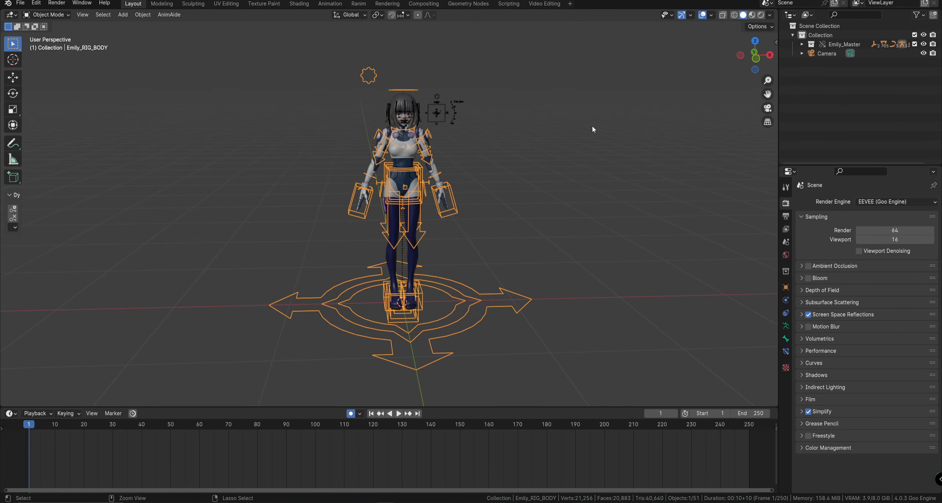
key("ctrl+Tab")
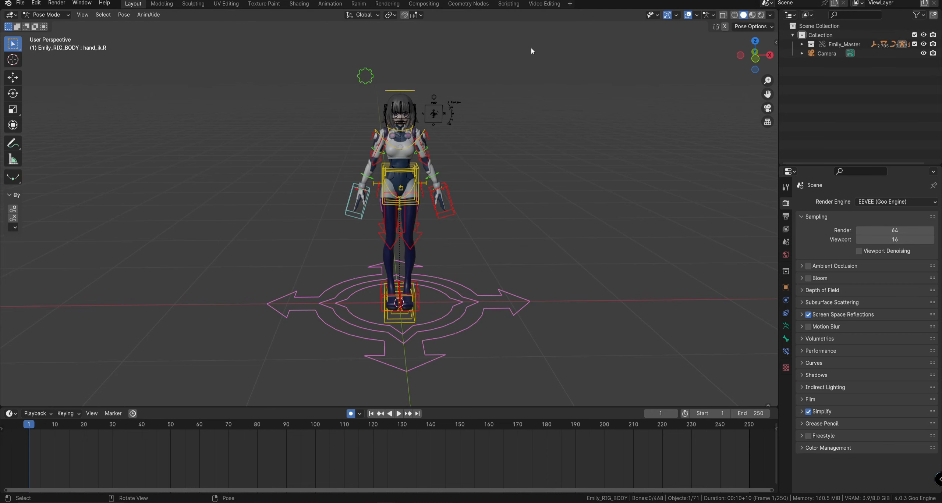
Step: Examine the rig's transform and custom properties in the Ranim workspace's viewport sidebar
left_click(509, 3)
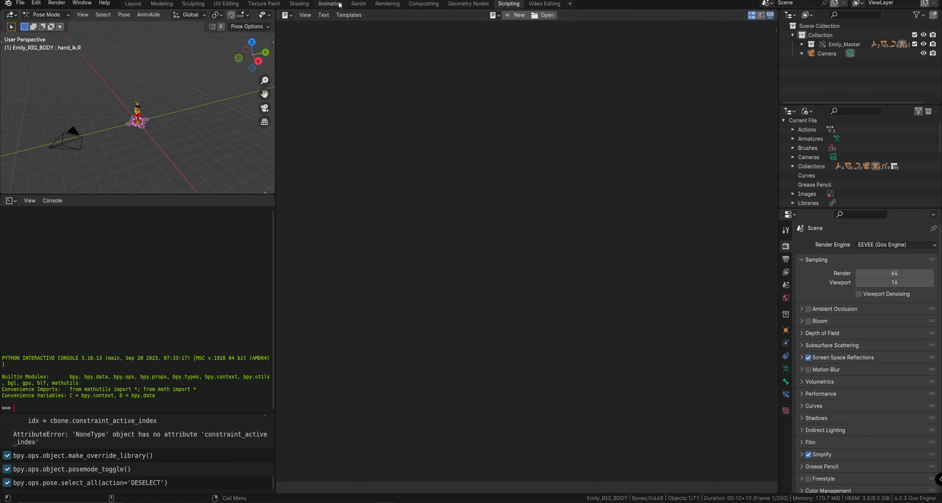
left_click(358, 4)
middle_click_drag(493, 157, 548, 154)
scroll(548, 153, "up", 4)
key("n")
scroll(612, 143, "up", 4)
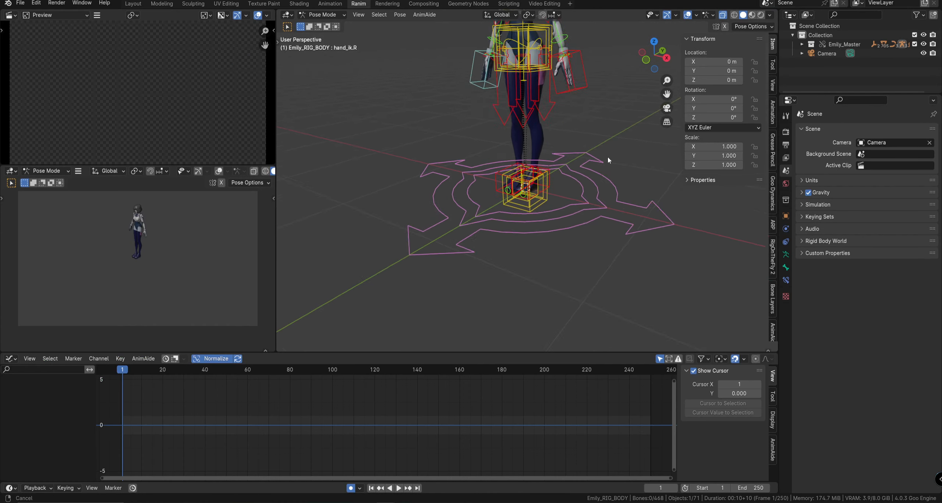
middle_click_drag(612, 143, 625, 221, "shift")
middle_click_drag(633, 206, 677, 194)
left_click(703, 180)
middle_click_drag(570, 155, 565, 150)
scroll(566, 149, "down", 3)
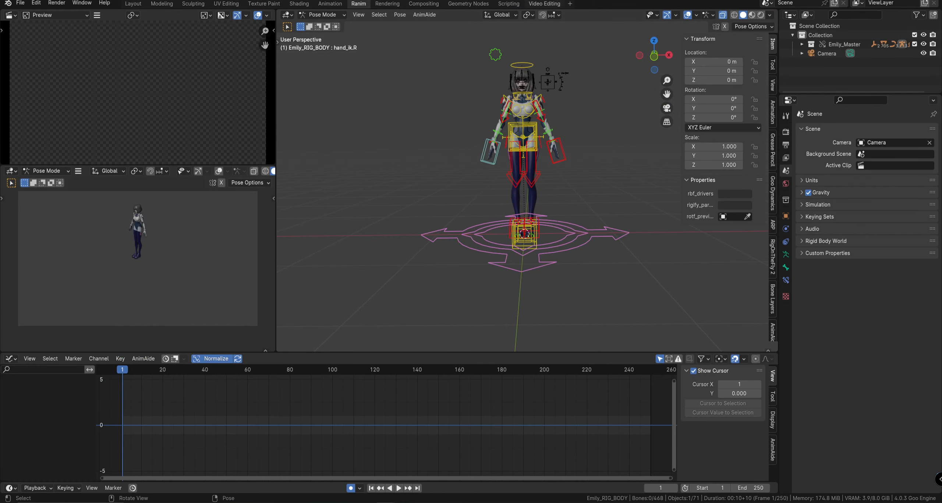
Step: Load Emily_BODY_rig_ui.py into the Scripting workspace's text editor and run the script
left_click(509, 4)
left_click(493, 16)
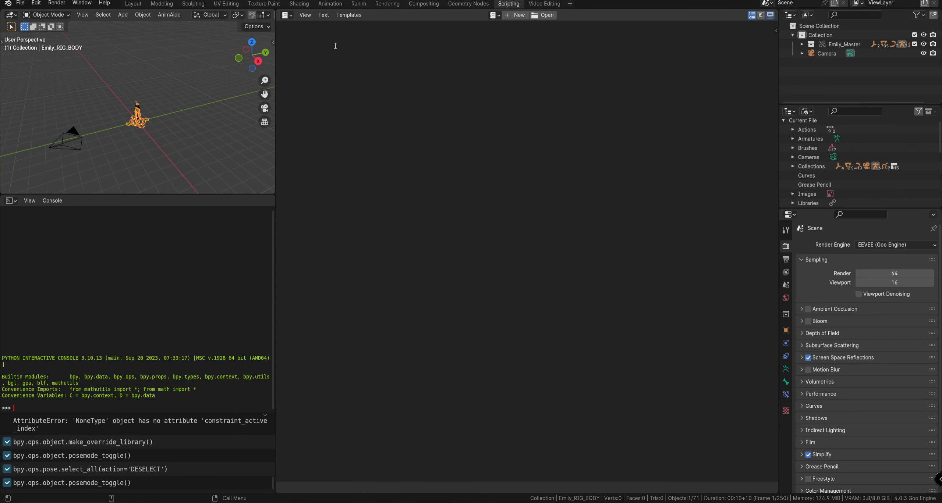
left_click(494, 15)
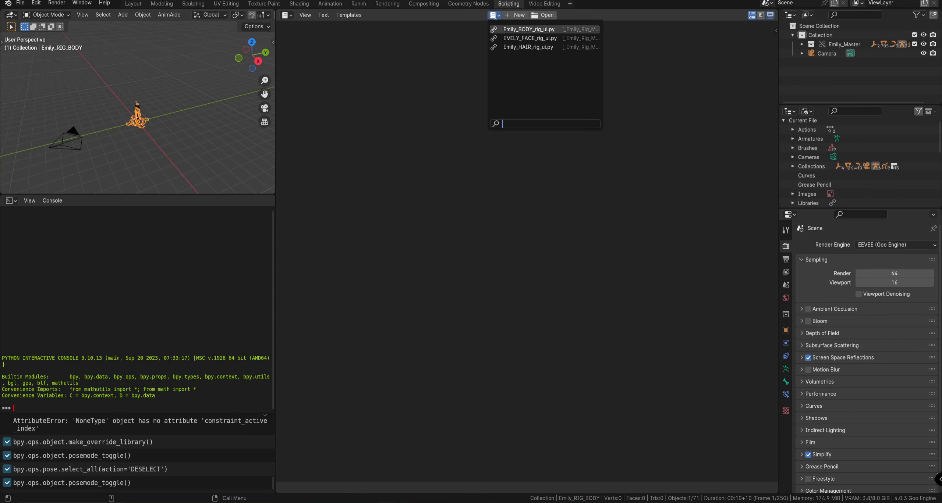
left_click(522, 29)
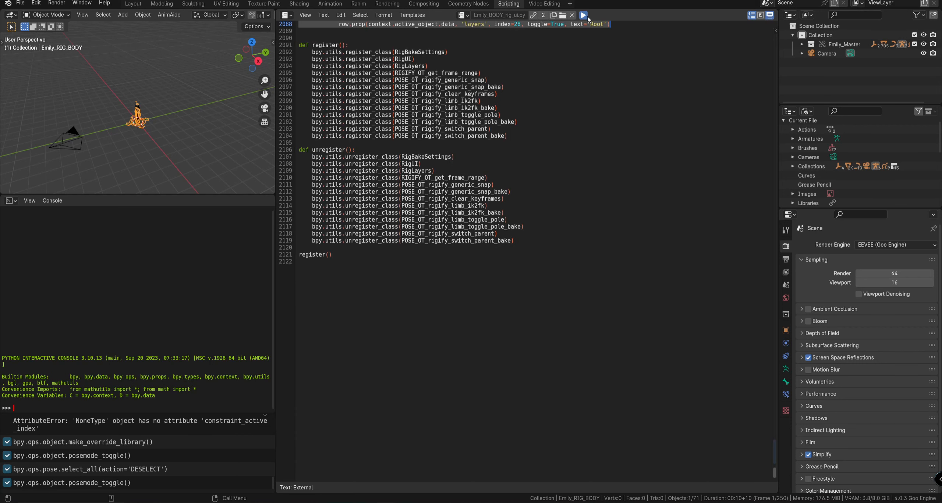
left_click(463, 15)
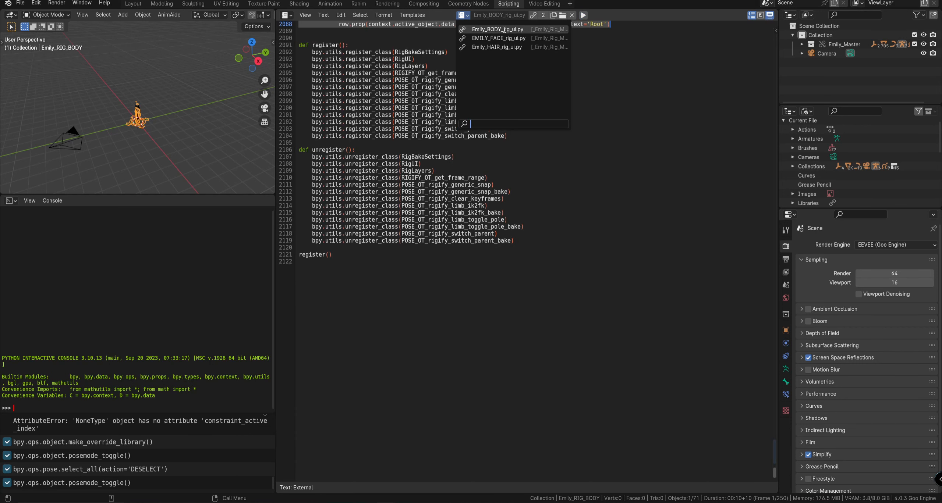
left_click(584, 15)
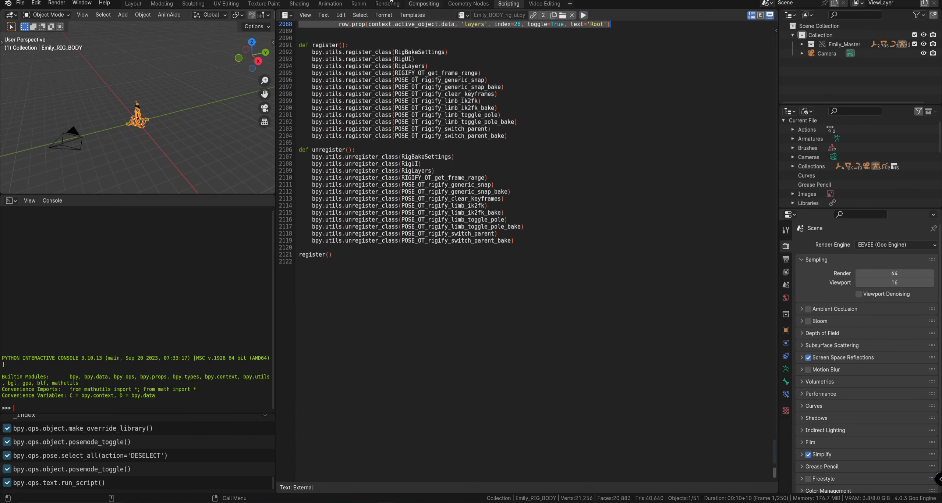
Step: In the Animation workspace, select the hand_ik.L bone and show the Rig Main Properties and Rig Layers
left_click(359, 4)
left_click(330, 4)
middle_click_drag(577, 177, 616, 164)
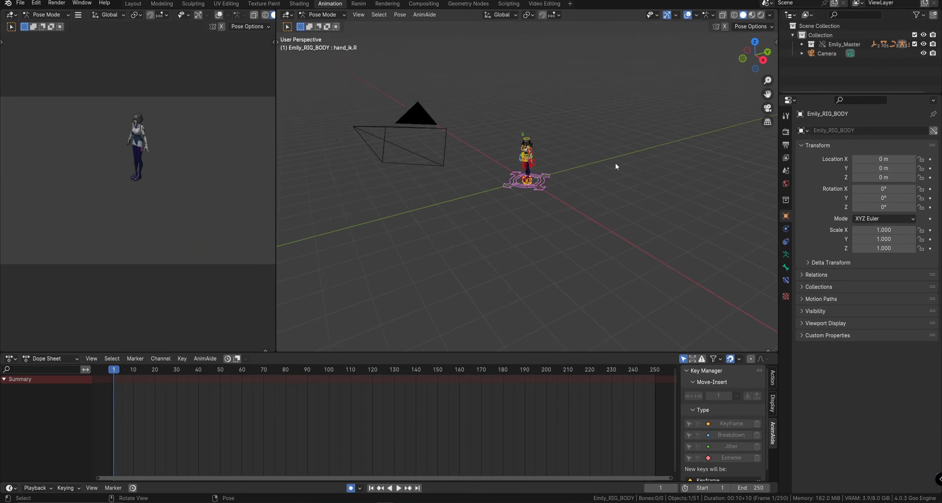
scroll(589, 158, "up", 4)
left_click(541, 140)
key("n")
middle_click_drag(546, 142, 598, 134)
scroll(738, 219, "down", 6)
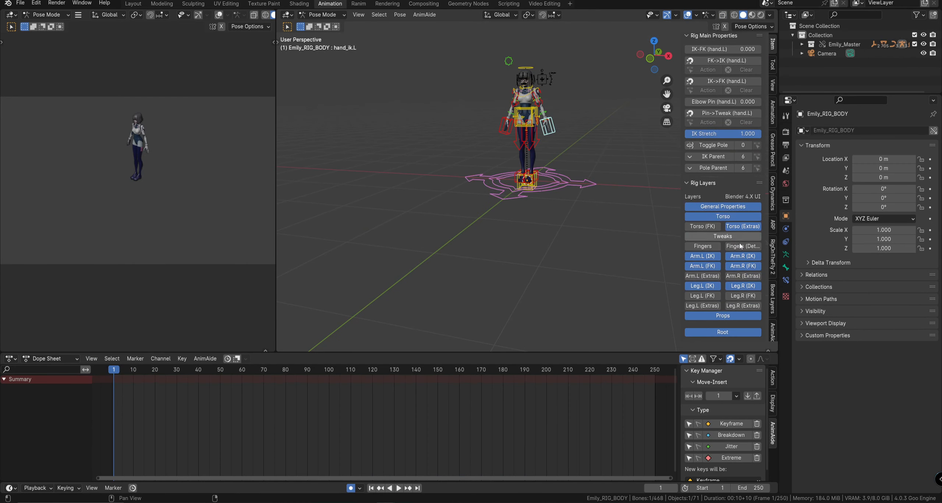
Step: Toggle the visibility of the rig layers, leaving only the Torso layer's bones shown
left_click_drag(739, 209, 710, 110)
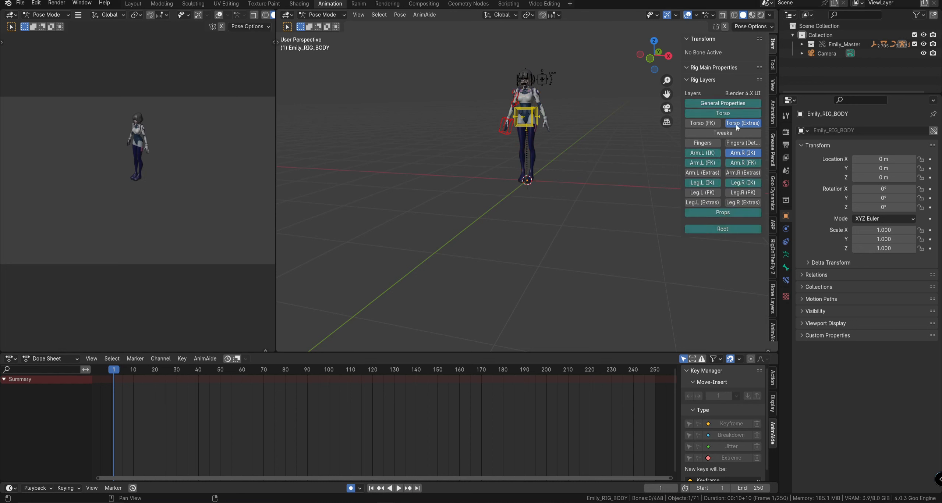
left_click(708, 122)
left_click(722, 112)
left_click(751, 125)
left_click(709, 124)
left_click(742, 152)
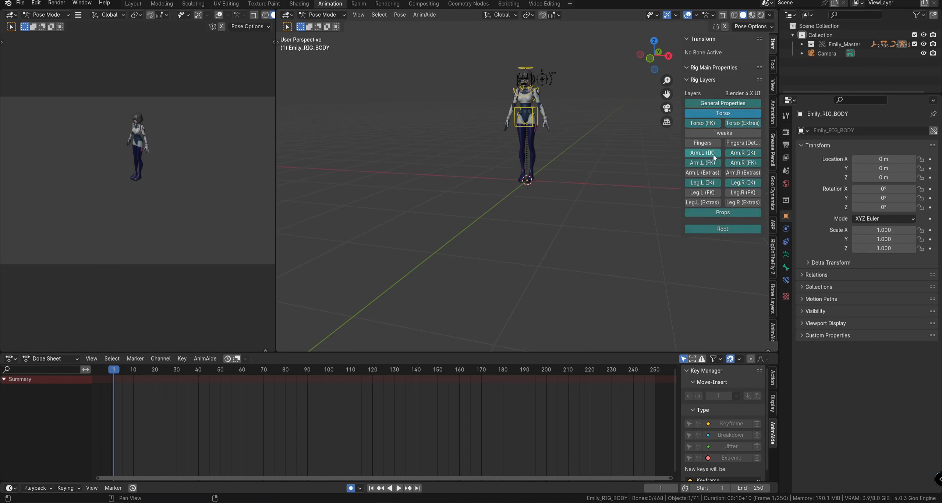
Step: Show the Arm.L (IK), Arm.R (IK), Leg.L (IK) and Leg.R (IK) rig layers, leaving no bones selected
left_click(714, 155)
scroll(747, 240, "down", 6)
left_click(743, 256)
left_click(743, 286)
left_click(708, 286)
scroll(580, 213, "up", 3)
middle_click_drag(590, 154, 587, 208, "shift")
key("a")
key("a")
key("a")
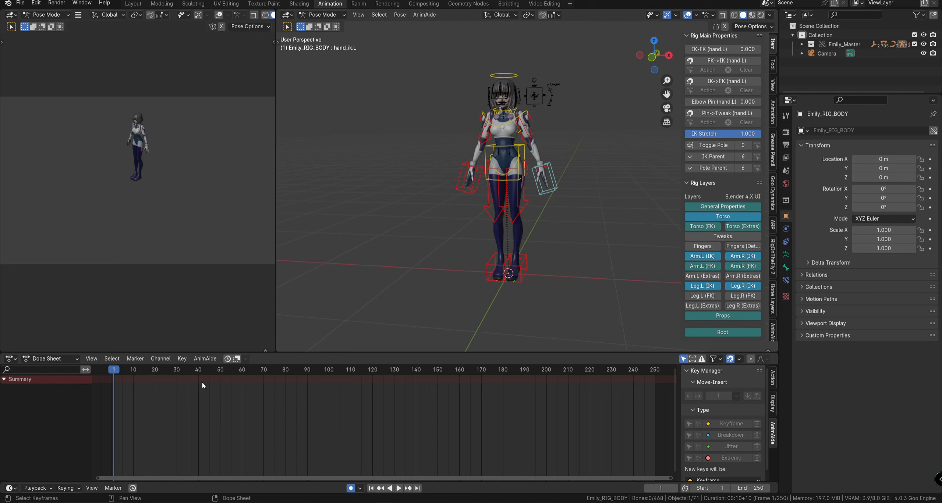
Step: Clear the active keying set
left_click(70, 489)
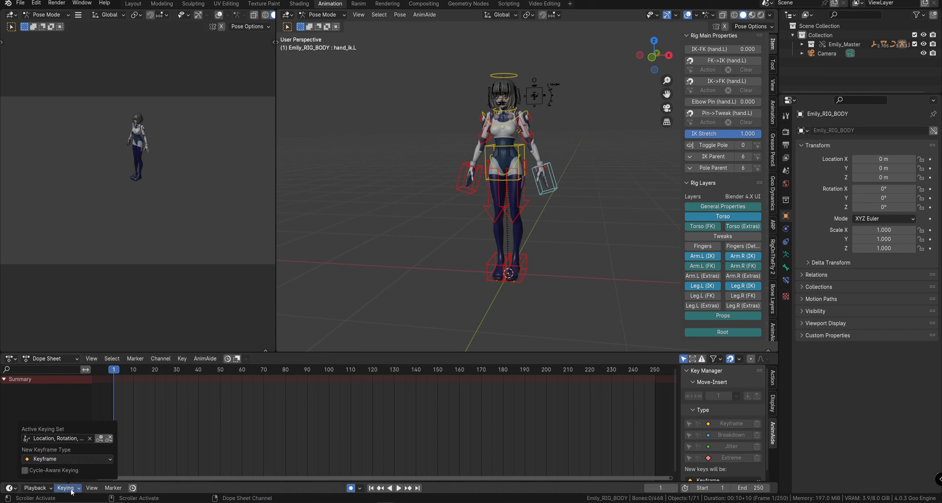
left_click(66, 438)
right_click(83, 437)
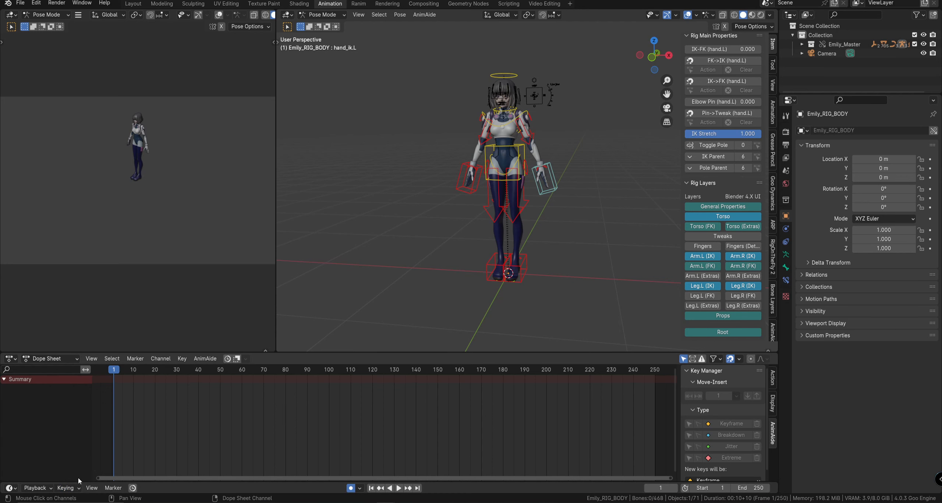
left_click(75, 488)
left_click(72, 439)
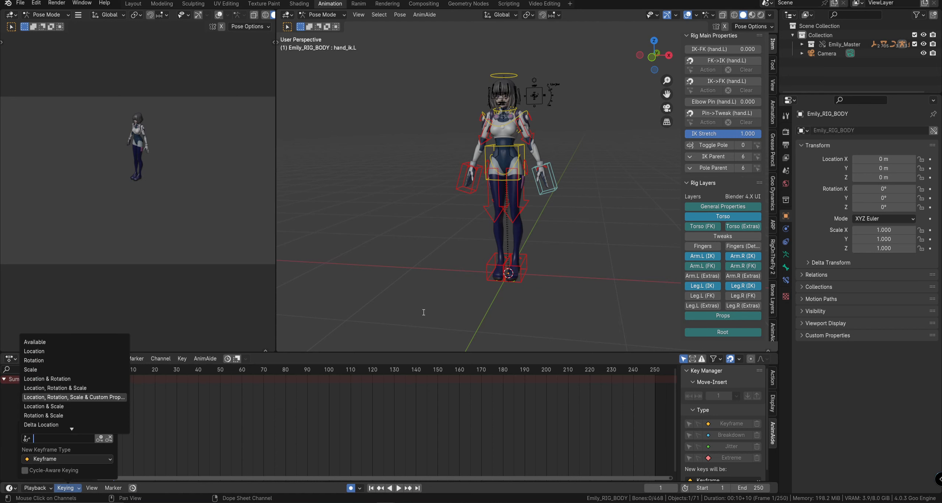
left_click(249, 354)
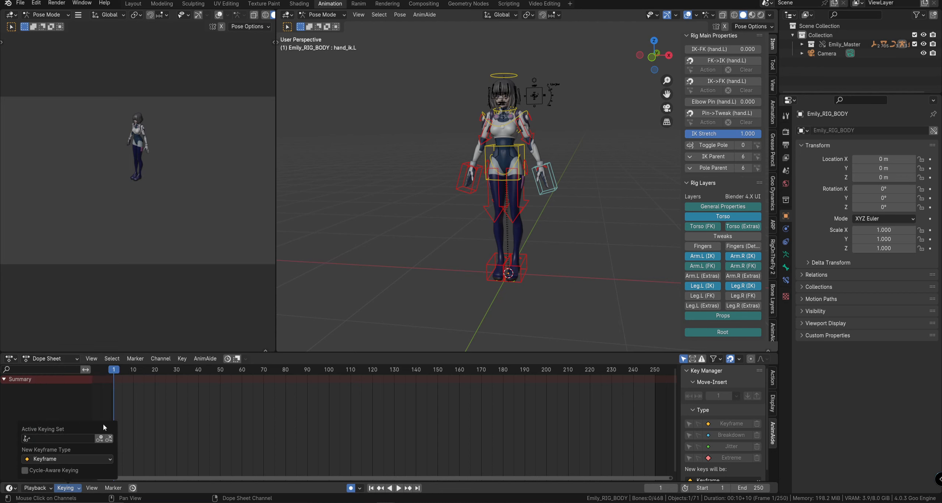
Step: Select the torso bone and look at the keyframe insertion options without an active keying set
left_click(526, 151)
middle_click_drag(538, 154, 547, 147)
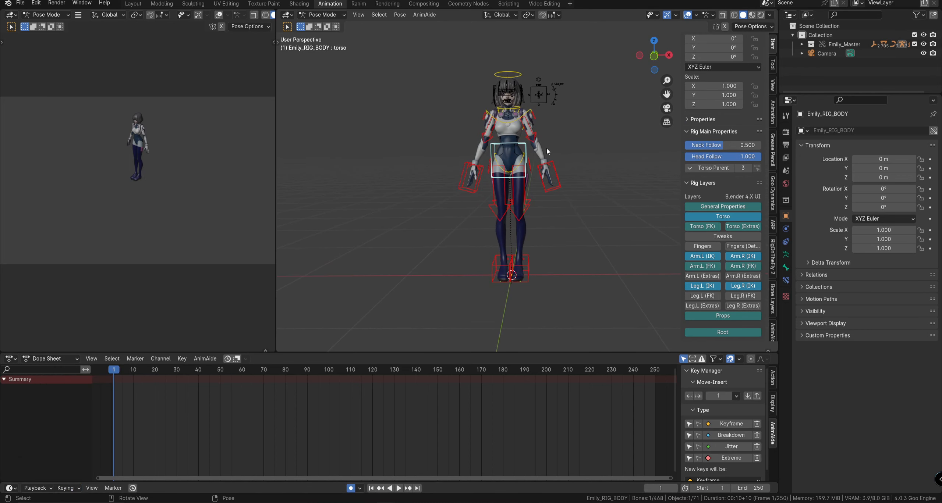
key("i")
key("i")
Step: Set the active keying set to Location, Rotation, Scale & Custom Properties
left_click(66, 488)
left_click(64, 439)
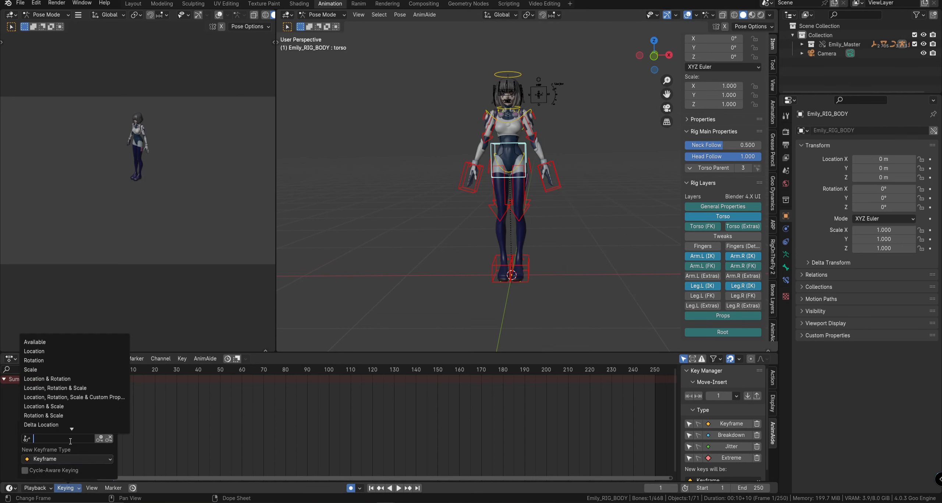
left_click(106, 397)
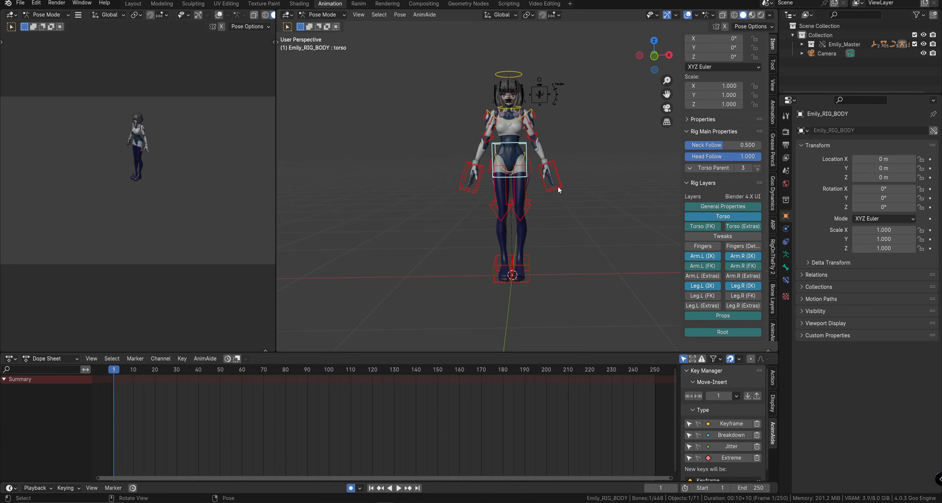
Step: Select all visible rig bones and insert keyframes for them at frame 1
key("a")
key("i")
scroll(742, 101, "down", 5)
scroll(743, 100, "up", 5)
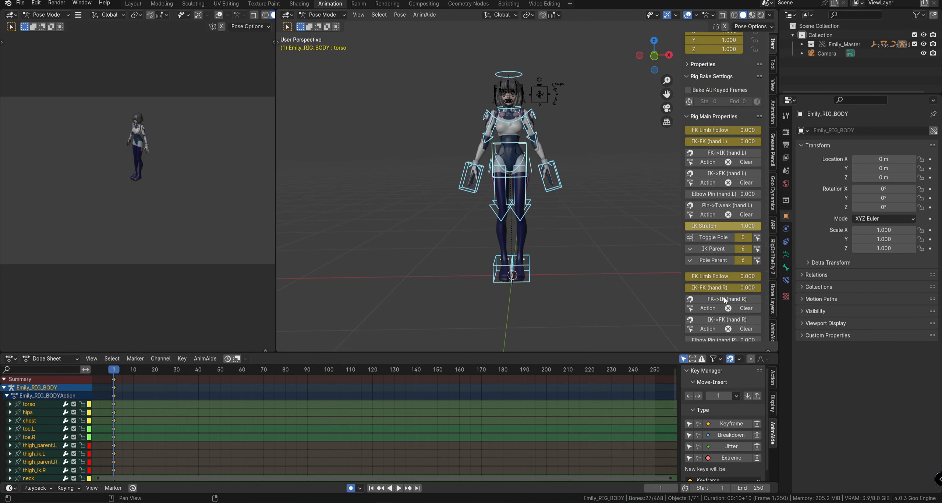
left_click(568, 271)
scroll(558, 211, "up", 4)
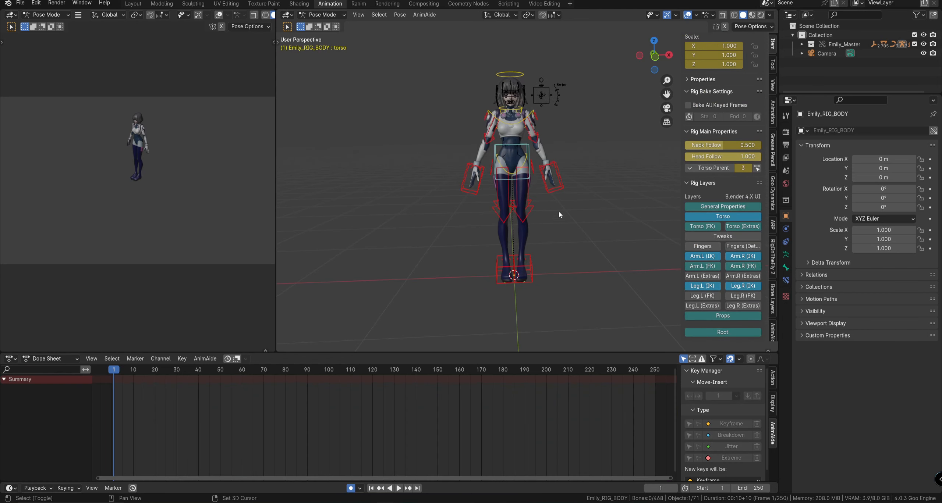
Step: Keyframe every visible bone at frame 1 again and toggle Auto Keying off and back on
left_click(564, 226)
key("a")
key("i")
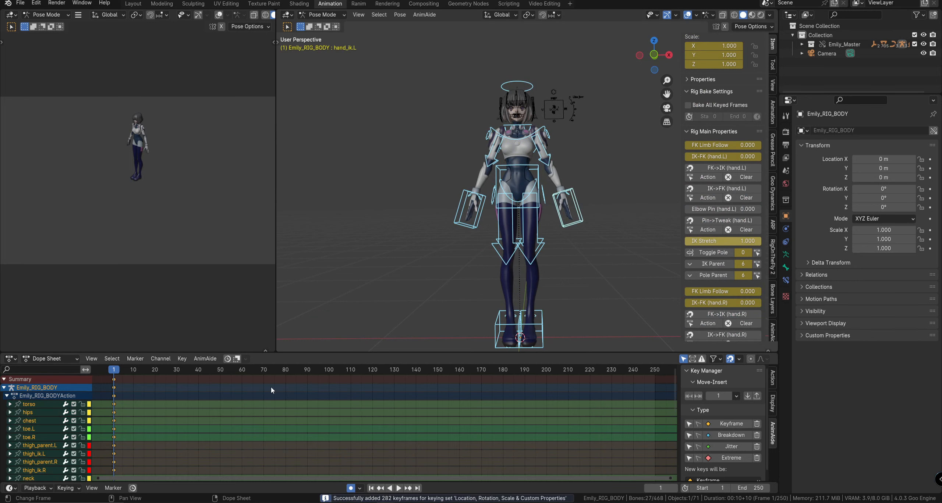
key("ctrl+KP_Subtract")
left_click(622, 229)
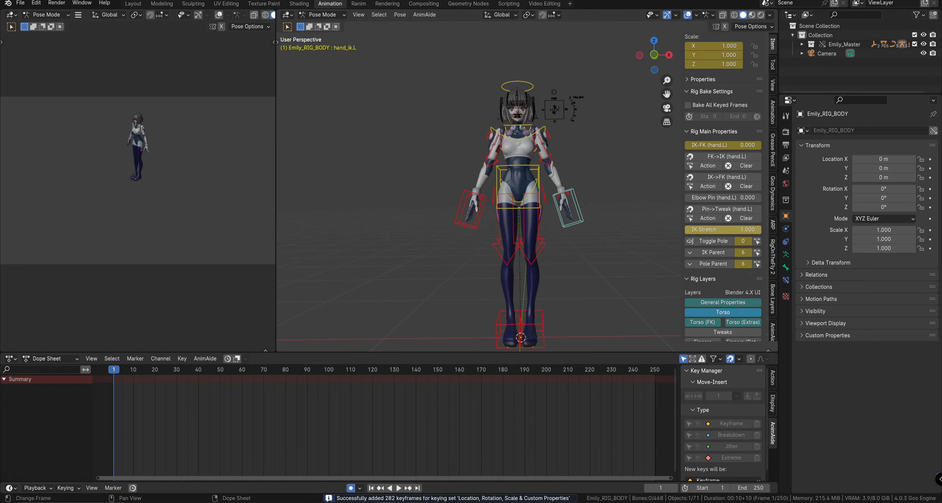
left_click(357, 490)
left_click(358, 489)
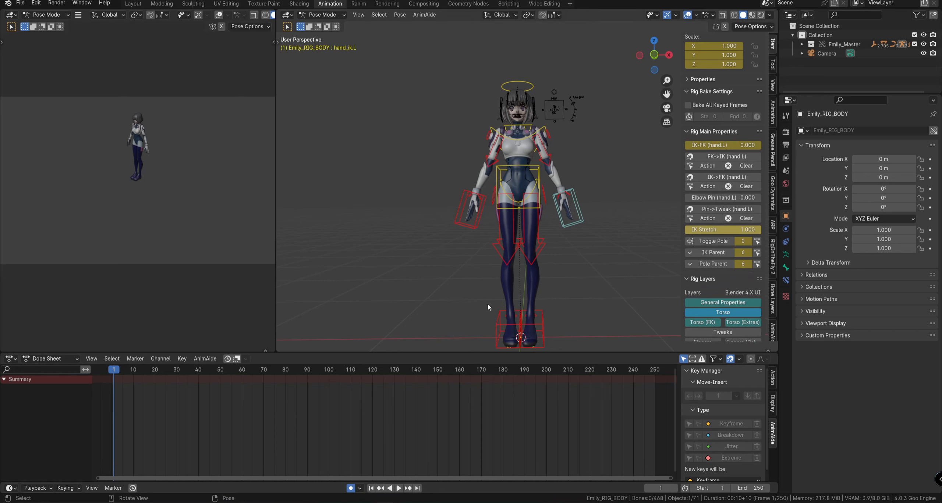
Step: Keyframe the whole visible rig at frame 1 once more and expand the Emily_RIG_BODYAction channels in the Dope Sheet
key("a")
key("i")
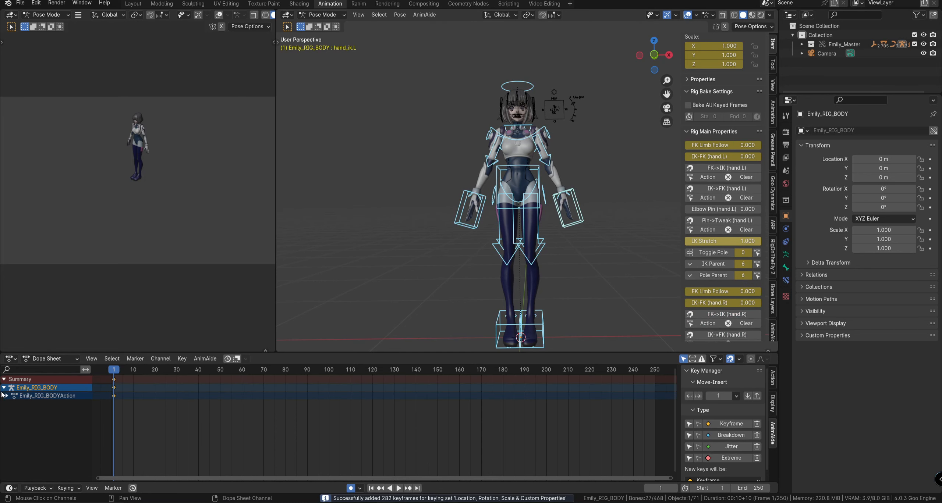
left_click(7, 396)
middle_click_drag(151, 431, 168, 447)
Step: Select the hand_ik.L and upper_arm_ik.L bones and try to move their keyframes in the Dope Sheet
key("alt+a")
left_click(578, 195)
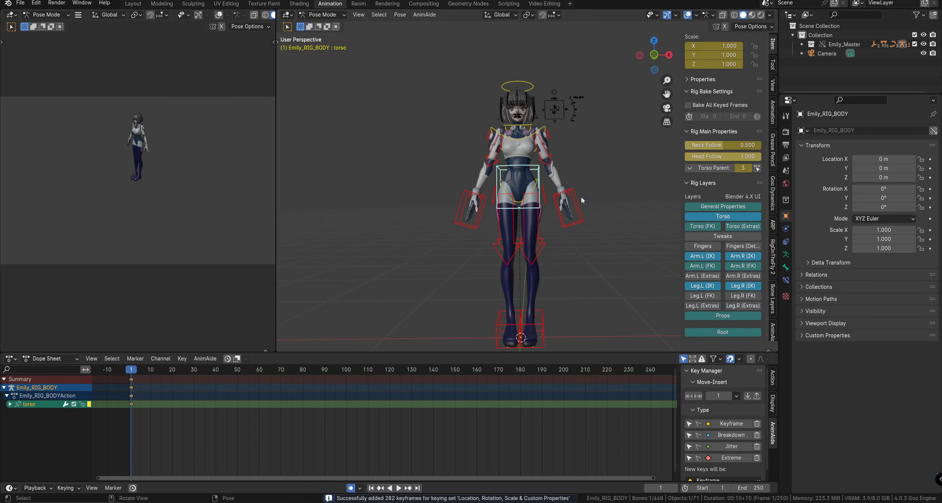
left_click(541, 149, "shift")
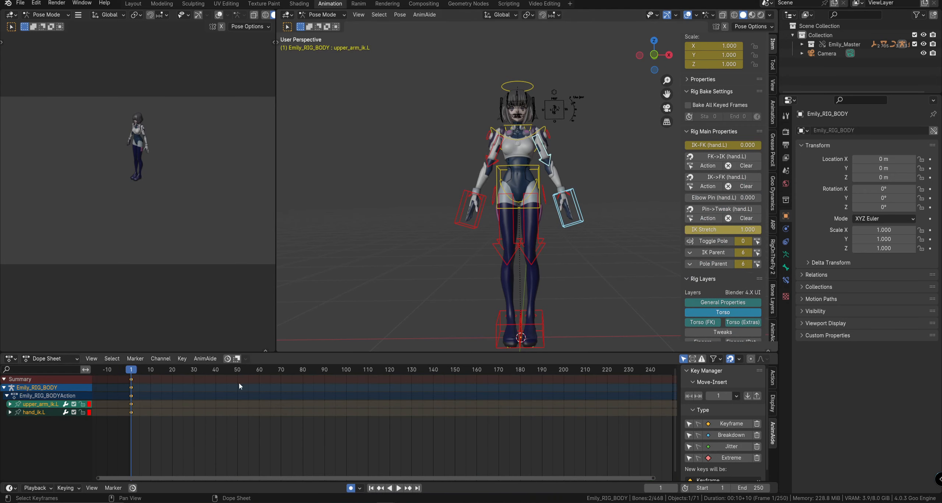
left_click_drag(142, 418, 125, 409)
key("g")
right_click(179, 413)
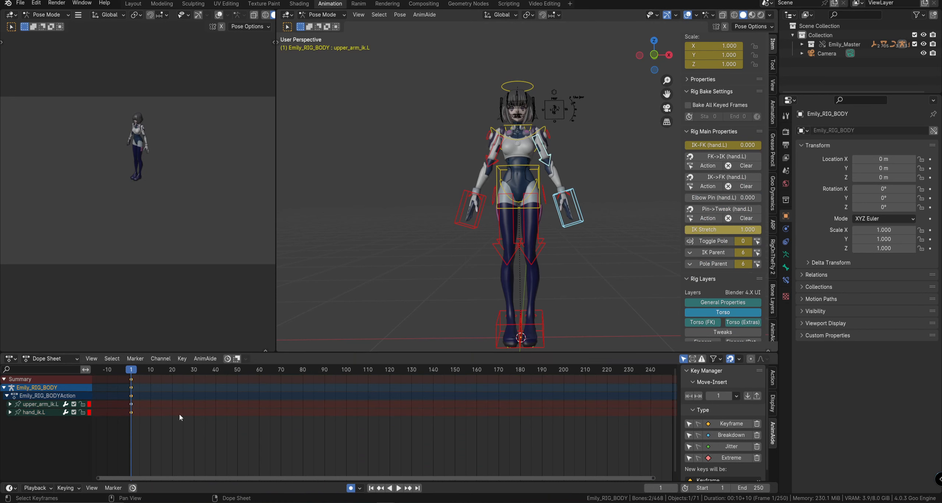
Step: Re-key all visible bones at frame 1 and check their curves briefly in the Graph Editor
key("a")
key("i")
key("ctrl+Tab")
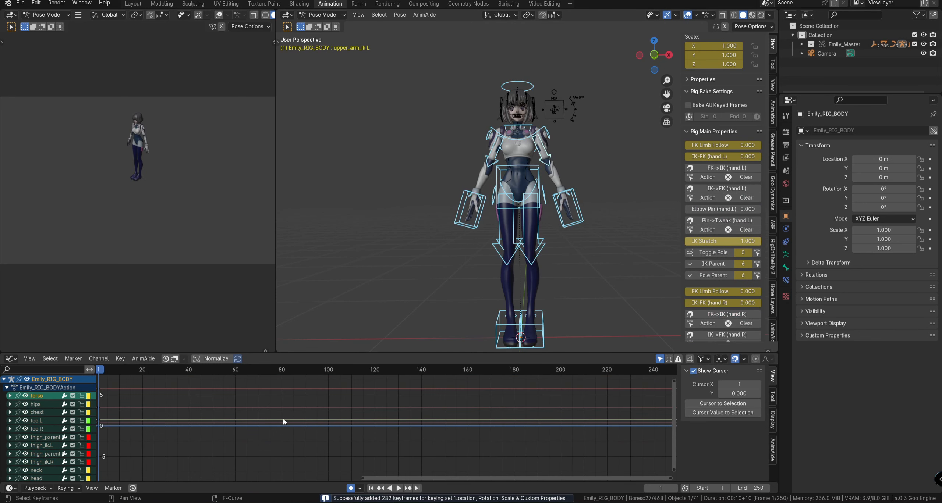
key("ctrl+Tab")
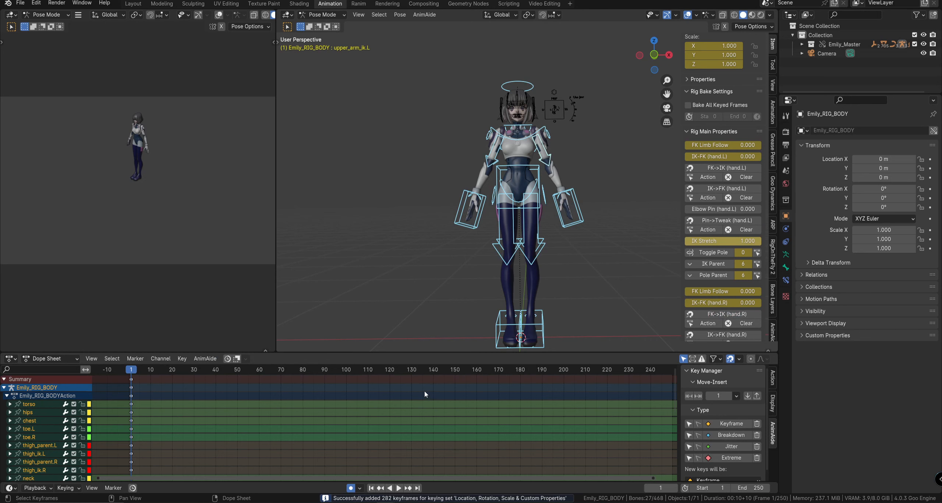
Step: Compare the keyed bone channels in the Dope Sheet and the Graph Editor, ending in the Dope Sheet
scroll(424, 391, "down", 3)
key("ctrl+Tab")
key("ctrl+Tab")
left_click(424, 415)
key("ctrl+Tab")
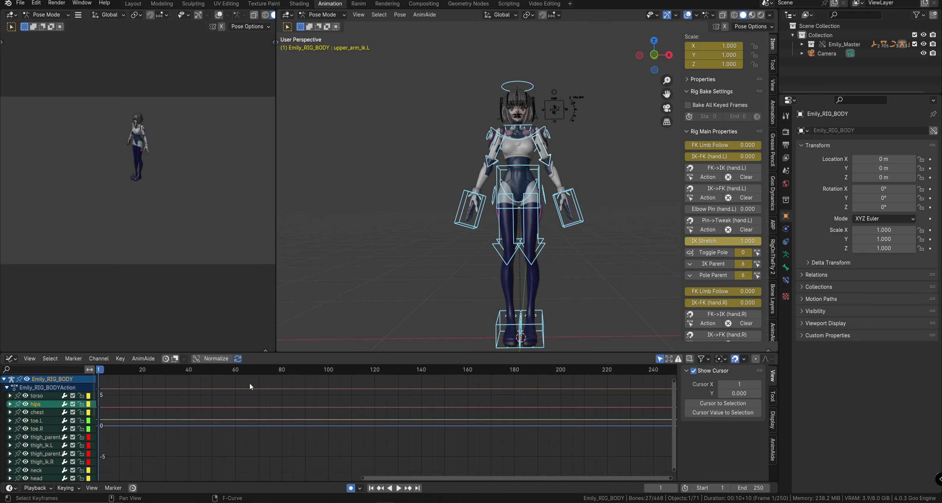
scroll(373, 403, "down", 4)
key("ctrl+Tab")
key("ctrl+Tab")
key("ctrl+Tab")
Step: Move the torso bone slightly downward at frame 1
left_click(514, 181)
key("g")
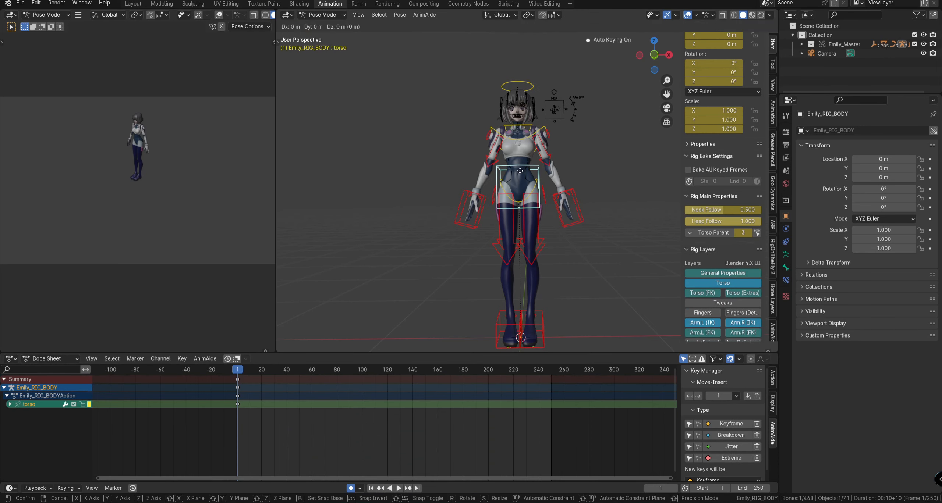
left_click(520, 183)
Step: Try to rotate the hand_ik.L bone and look at the transform orientation and pivot point options
left_click(573, 203)
middle_click_drag(618, 197, 623, 202)
key("r")
right_click(616, 206)
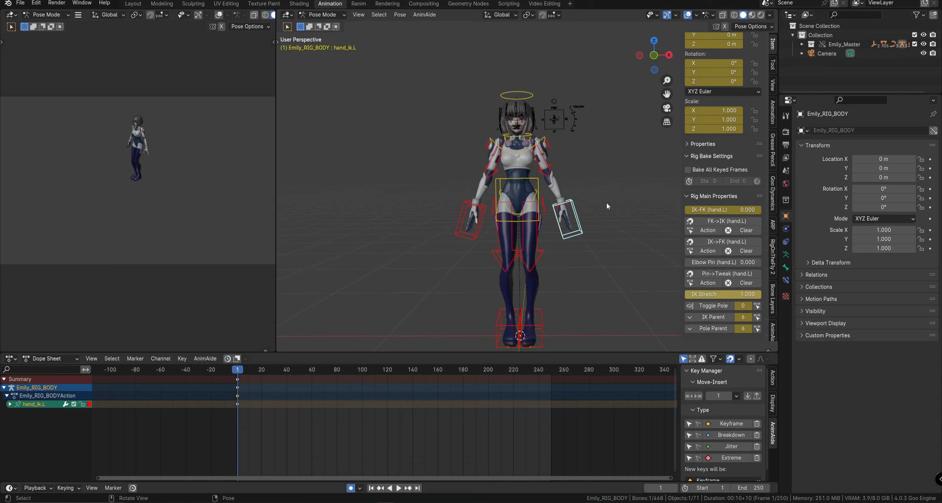
key("comma")
right_click(606, 203)
key("period")
right_click(606, 203)
key("period")
right_click(603, 203)
key("r")
left_click(600, 152)
Step: Add hand_ik.R to the selection and try to rotate both hand bones around their median point
left_click(486, 212, "shift")
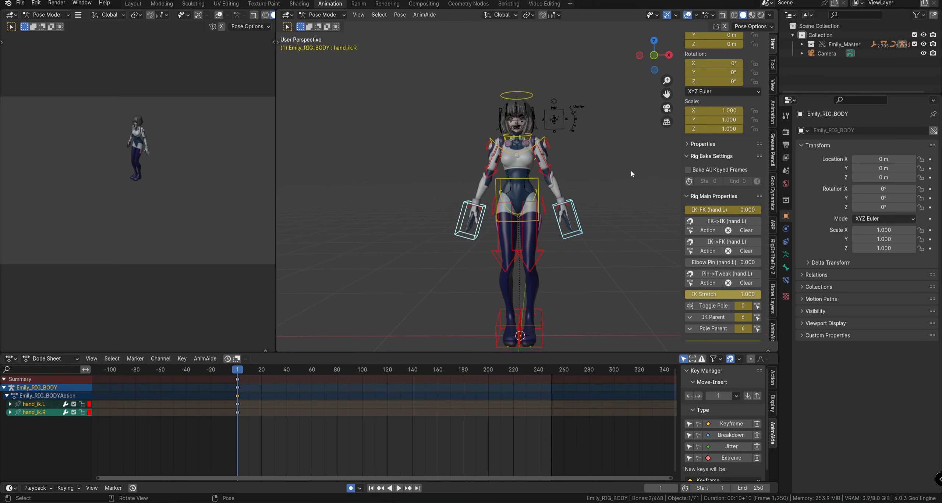
key("r")
right_click(613, 154)
key("r")
right_click(615, 209)
Step: Set the pivot point to Individual Origins and try rotating both hand bones
key("period")
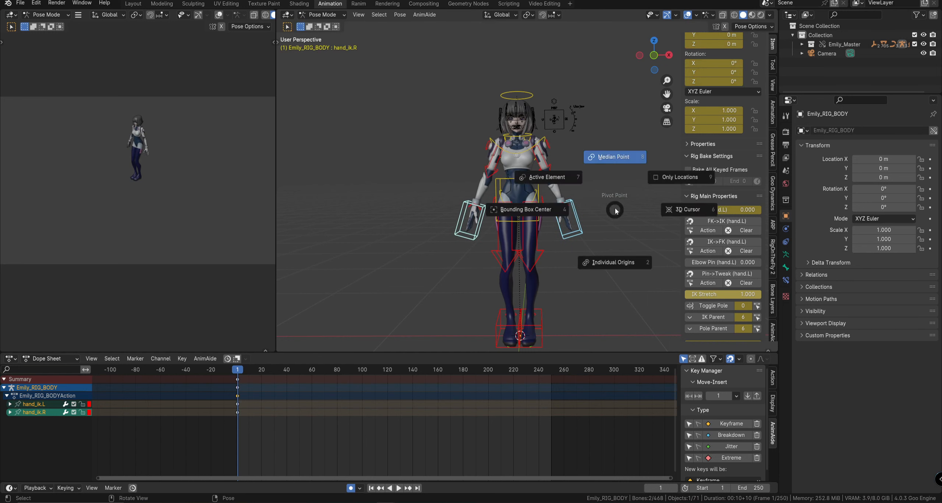
left_click(618, 249)
key("r")
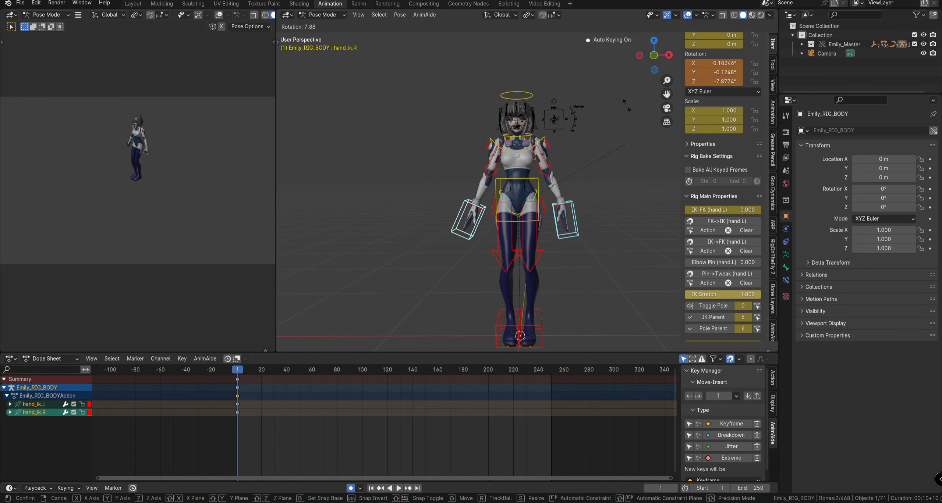
key("Escape")
key("r")
key("Escape")
key("r")
key("Escape")
Step: Set the pivot point to Bounding Box Center and try rotating both hand bones
key("period")
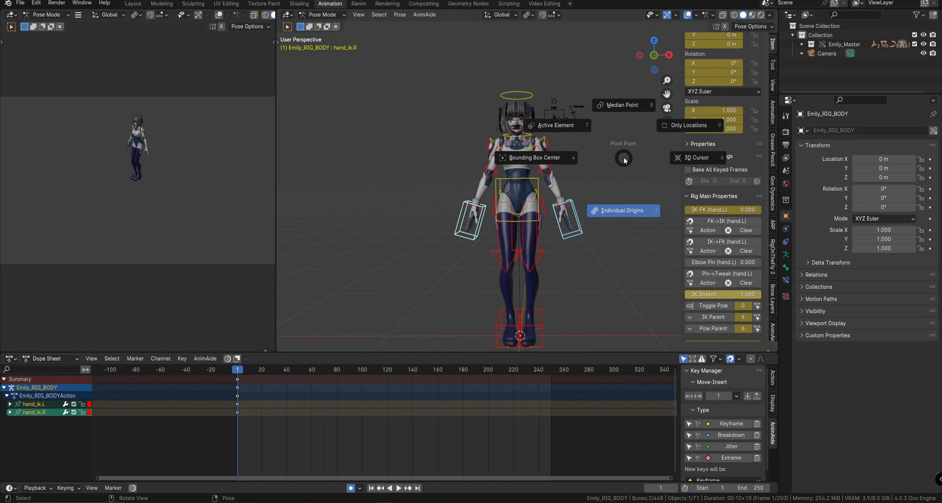
key("Escape")
key("period")
left_click(561, 159)
key("r")
key("Escape")
Step: Set the pivot point to Active Element and select only the hand_ik.L bone
key("period")
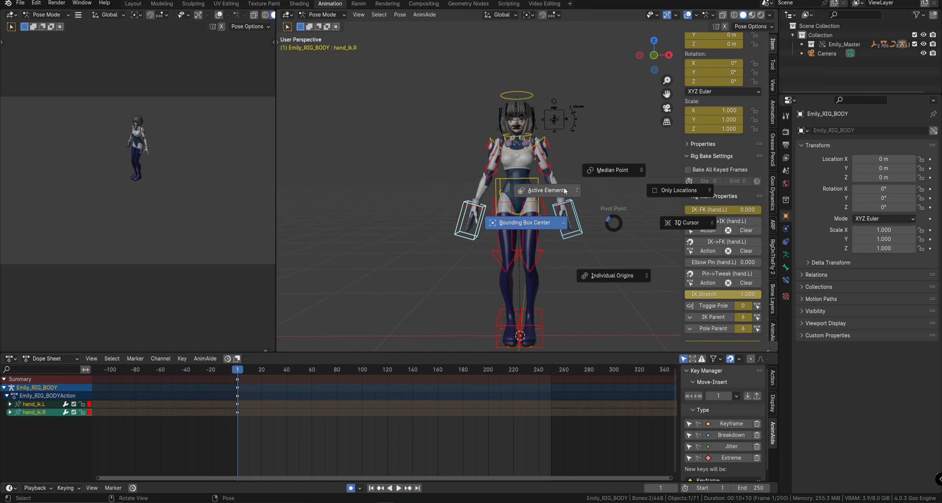
left_click(574, 189)
left_click(591, 193)
left_click(574, 204)
left_click(548, 170, "shift")
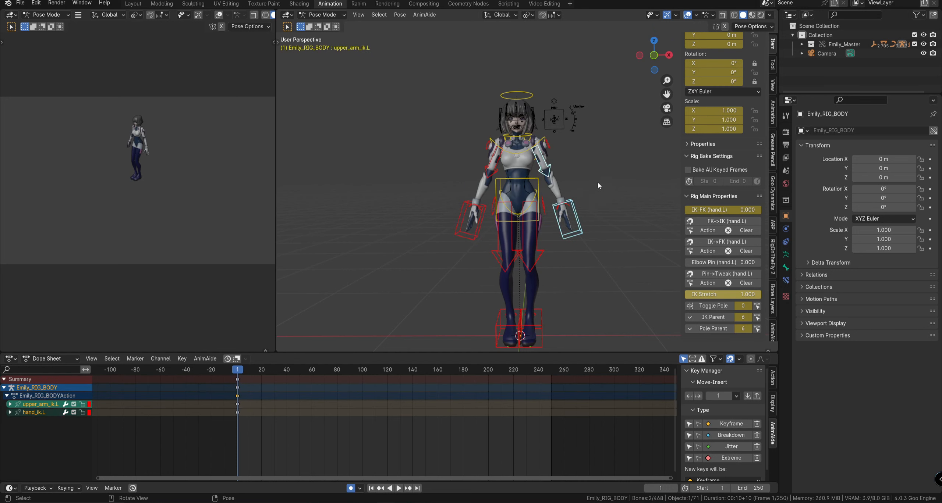
left_click(583, 184)
left_click(577, 213)
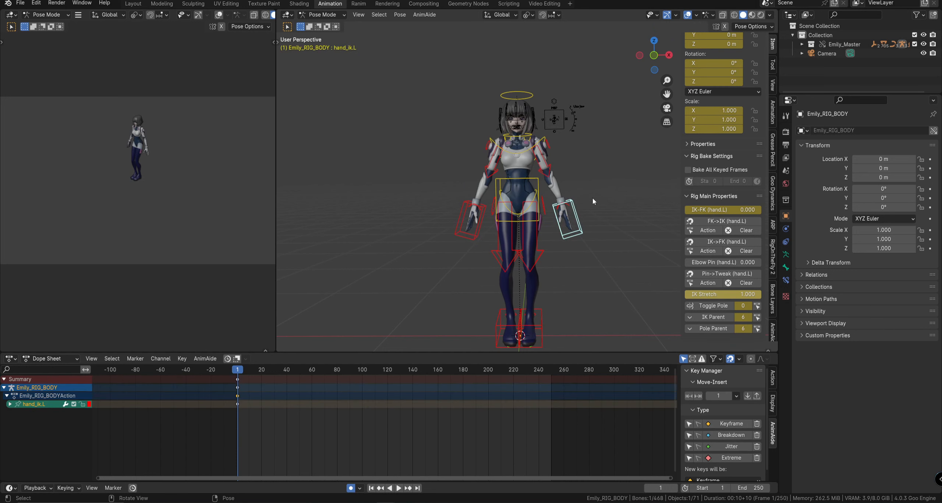
Step: Review the available transform pivot point options, keeping Active Element chosen
key("period")
left_click(530, 17)
left_click(532, 17)
left_click(532, 18)
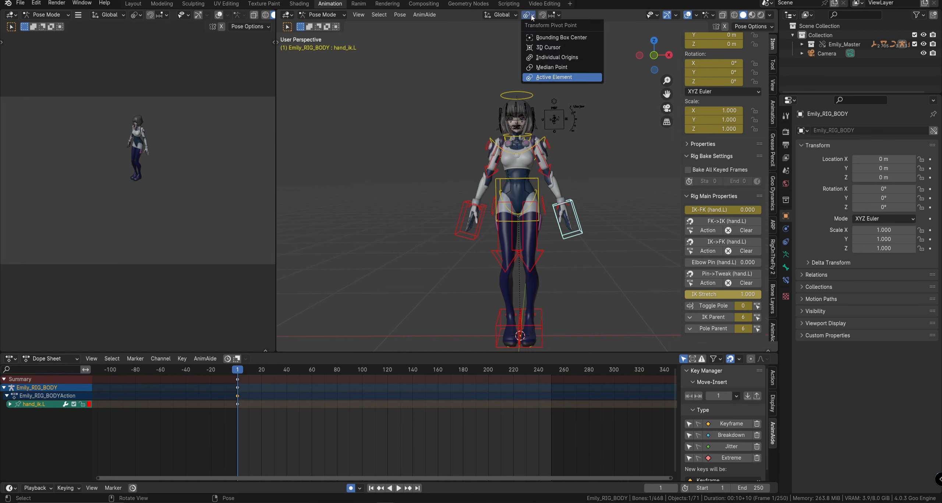
left_click(548, 77)
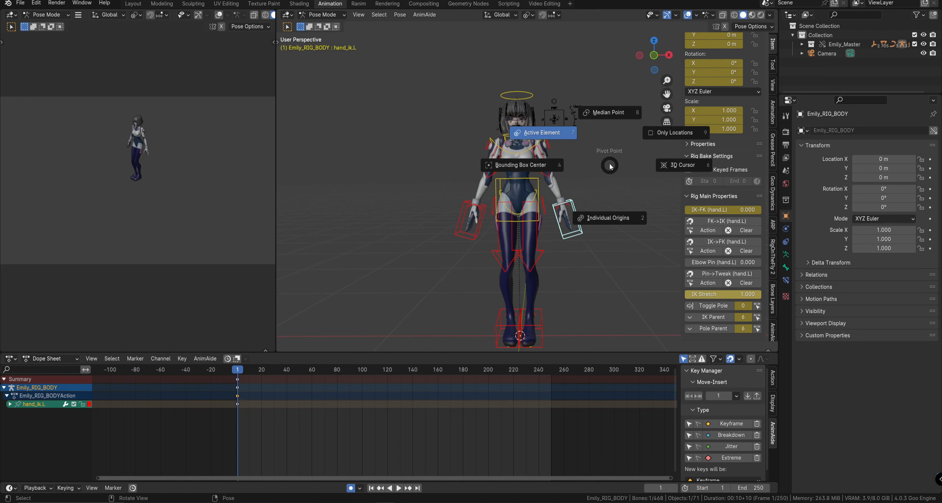
key("period")
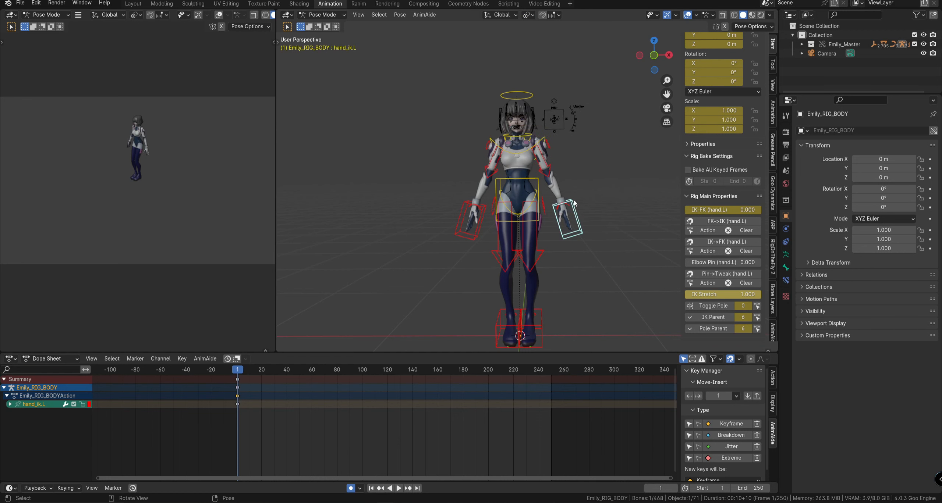
Step: Select hand_ik.L and add upper_arm_ik.L as the active bone
left_click(546, 167, "shift")
left_click(592, 178)
left_click(576, 204)
left_click(544, 164, "shift")
middle_click_drag(545, 166, 541, 167, "shift")
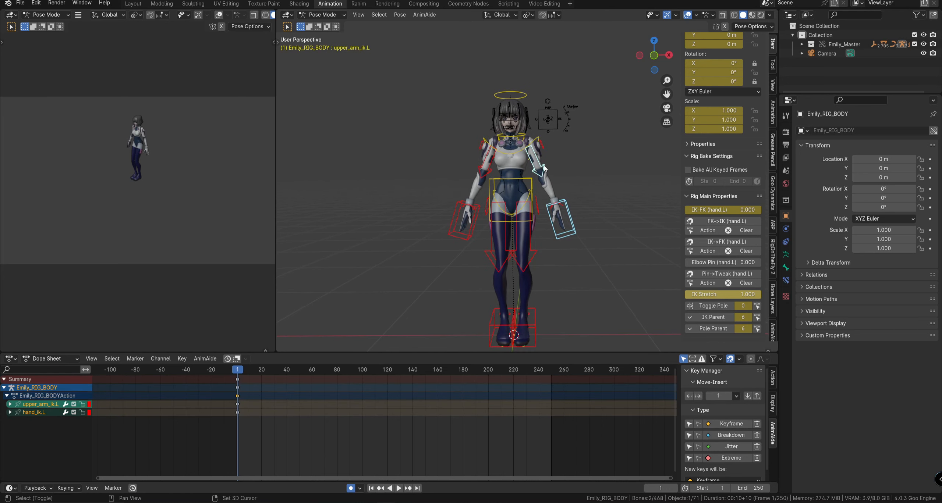
left_click(544, 168, "shift")
Step: Select hand_ik.L alone and try moving it away from the body
scroll(566, 176, "up", 4)
scroll(560, 179, "down", 1)
middle_click_drag(562, 179, 566, 176)
left_click(558, 199)
left_click(551, 221)
middle_click_drag(552, 222, 561, 230, "shift")
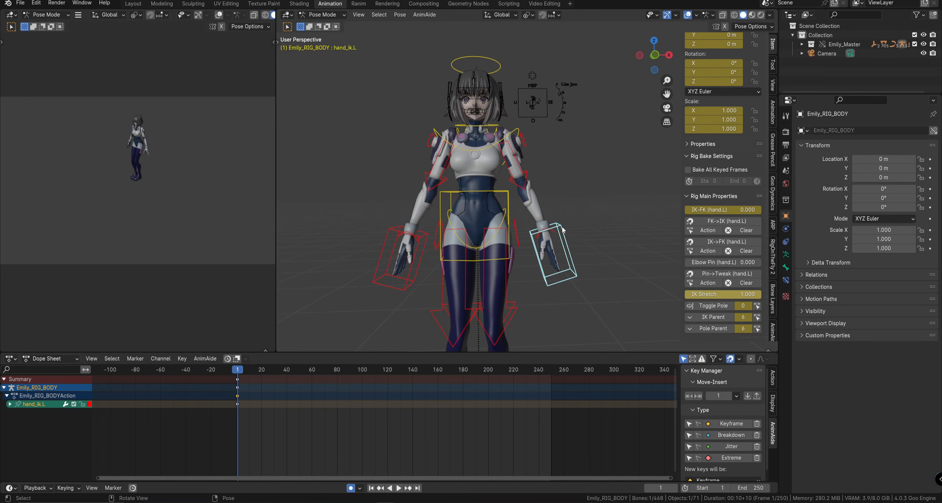
key("g")
right_click(629, 132)
key("g")
right_click(635, 127)
Step: Add upper_arm_ik.L as the active bone and rotate the left arm IK controls up to a horizontal pose
left_click(526, 177, "shift")
middle_click_drag(527, 178, 586, 197, "shift")
key("r")
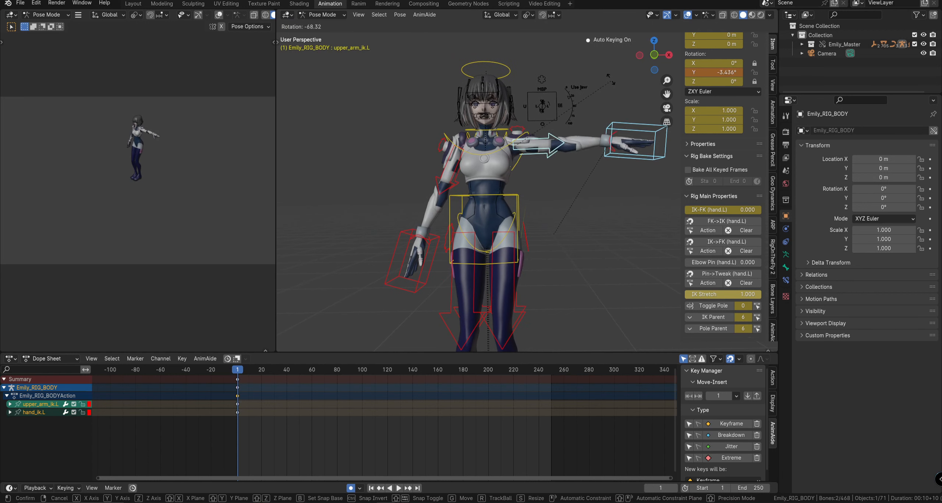
left_click(595, 162)
Step: Mirror the bone selection to the right arm, rotate it up to horizontal, and select hand_ik.L
key("shift+ctrl+m")
key("r")
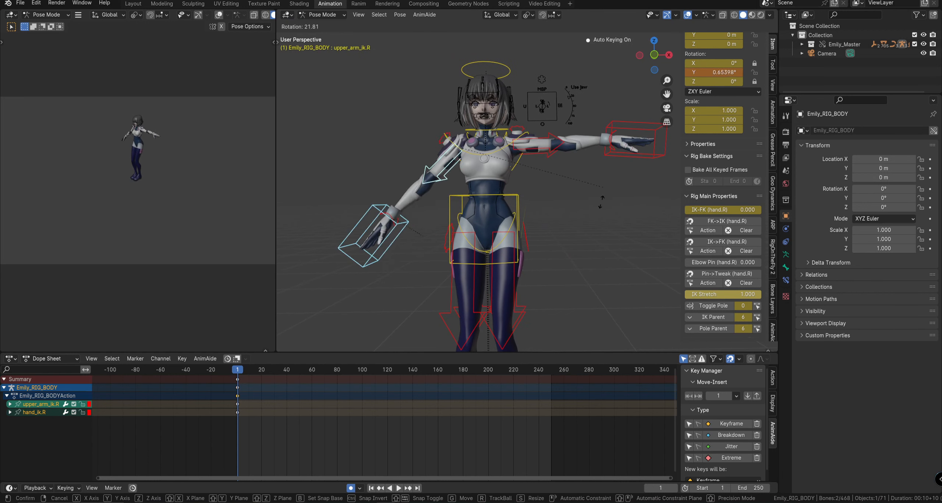
left_click(635, 155)
left_click(635, 155)
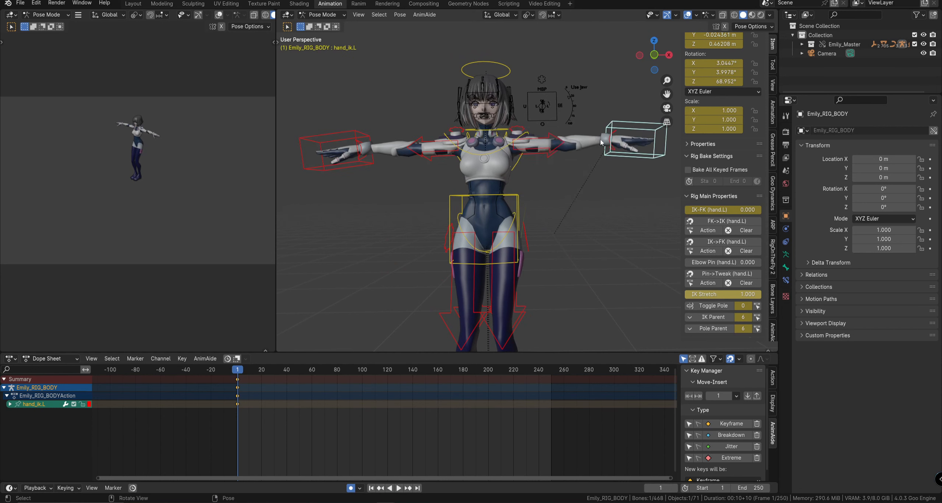
Step: Keyframe all bones at frame 1 with the arms raised, leaving nothing selected
scroll(598, 170, "down", 3)
key("a")
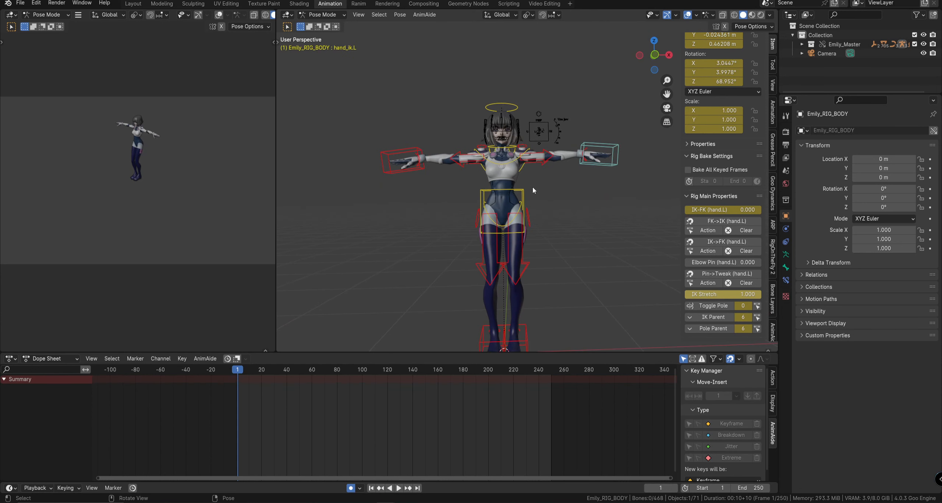
key("i")
key("alt+a")
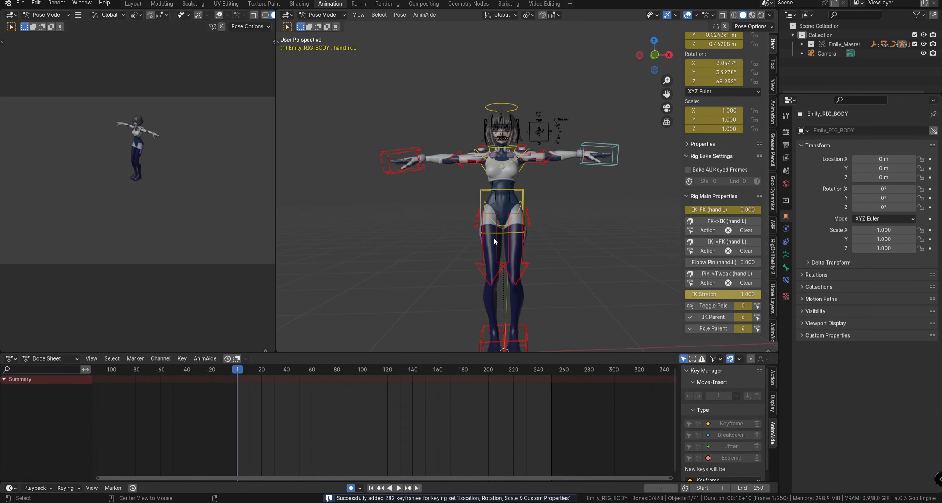
middle_click_drag(515, 328, 604, 147)
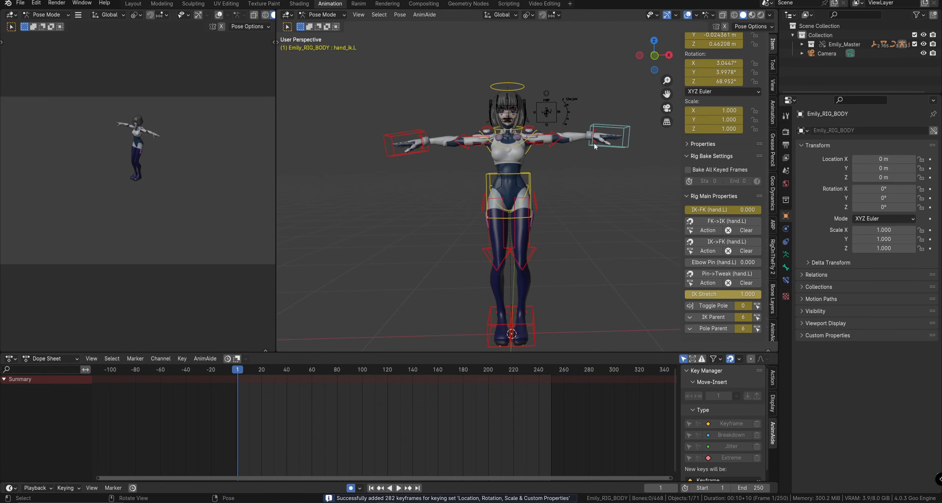
Step: Select both foot IK bones while keeping the torso bone active but deselected
left_click(607, 149)
left_click(528, 177)
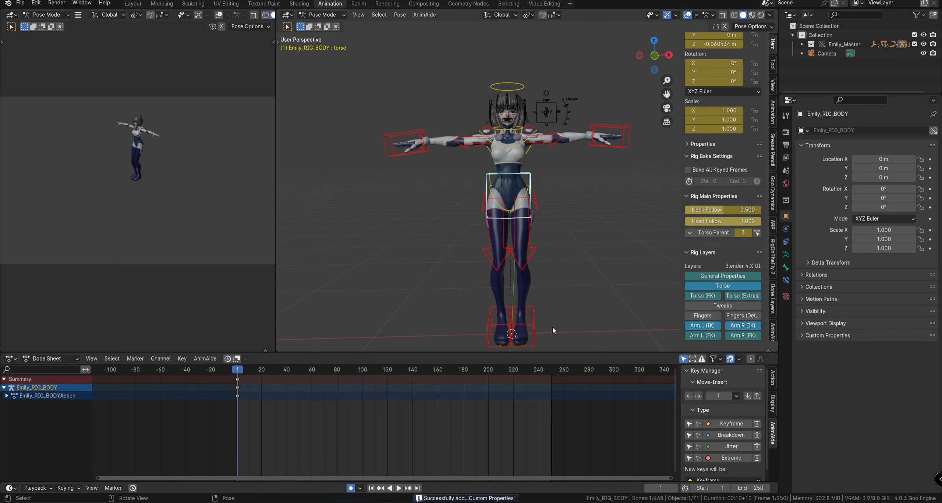
left_click(534, 318)
left_click(486, 319, "shift")
left_click(531, 184, "shift")
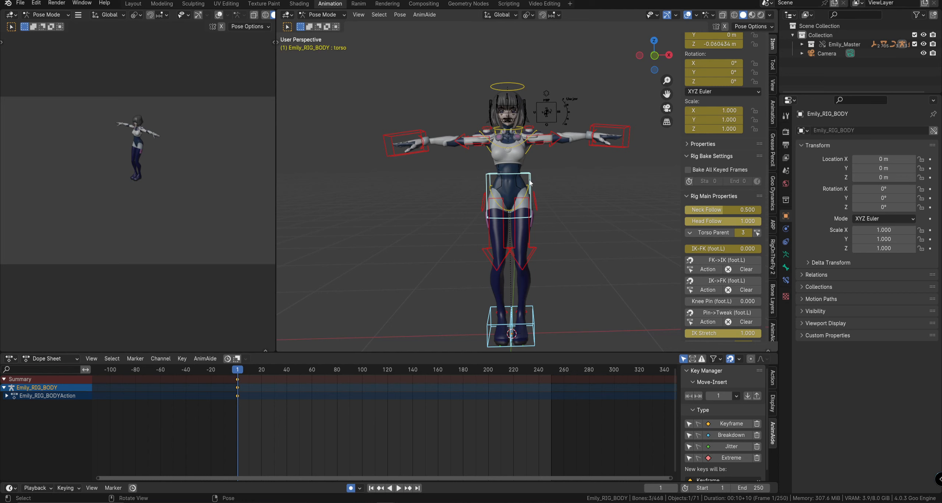
left_click(528, 177, "shift")
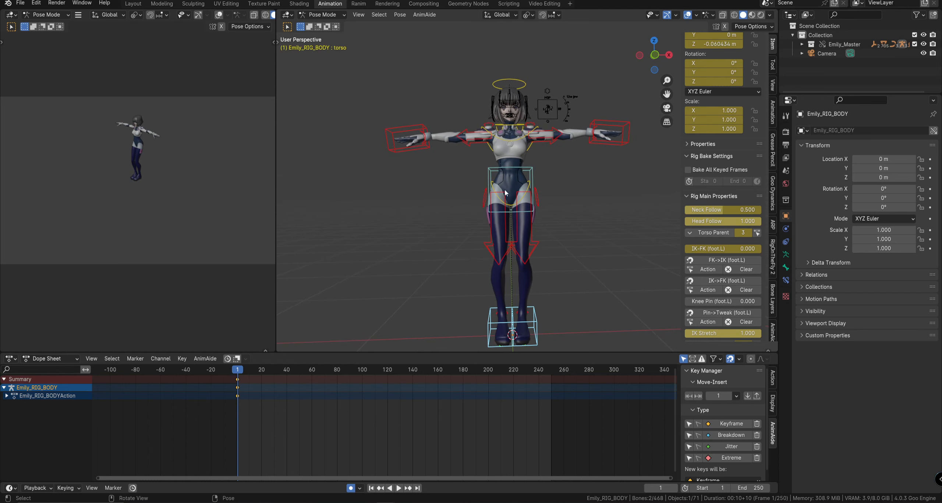
Step: Try rotating and scaling both foot IK bones around the active torso bone
key("r")
key("Escape")
key("r")
key("z")
right_click(600, 234)
key("s")
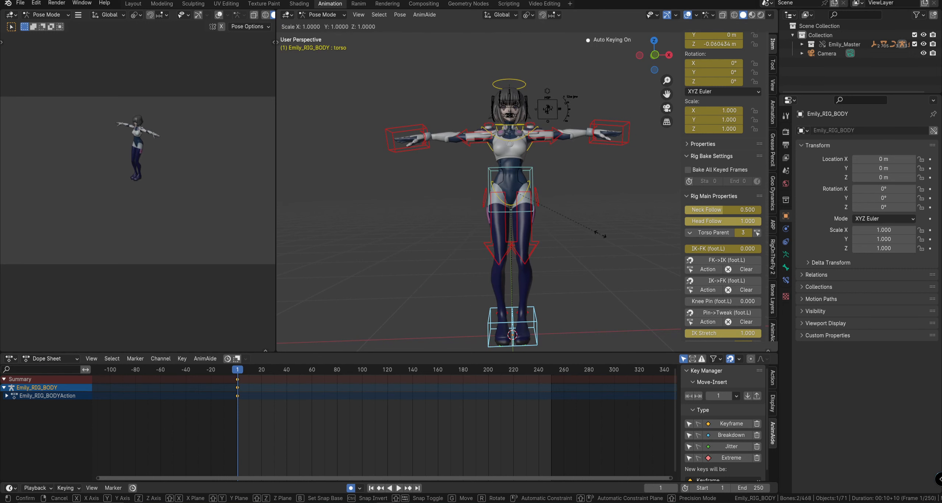
key("x")
key("r")
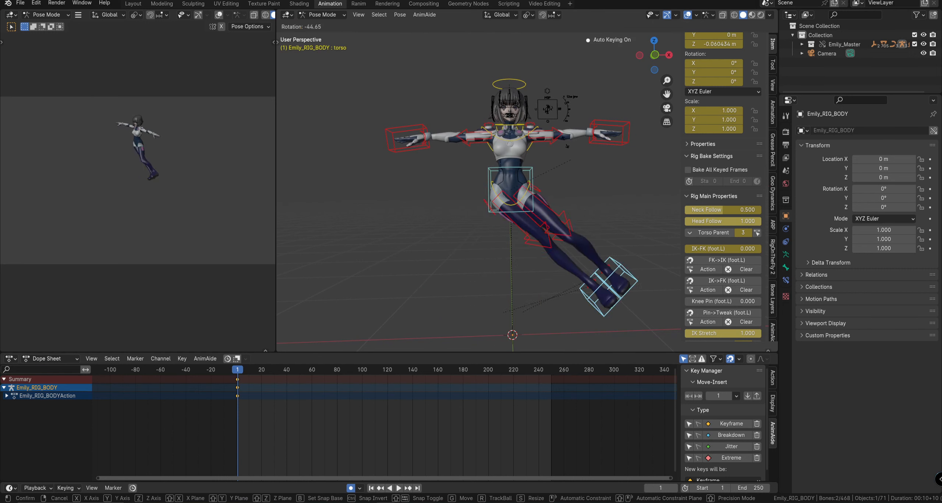
right_click(558, 234)
Step: Select foot_ik.L with the torso bone active and rotate the left leg up around it
left_click(548, 282)
left_click(534, 309)
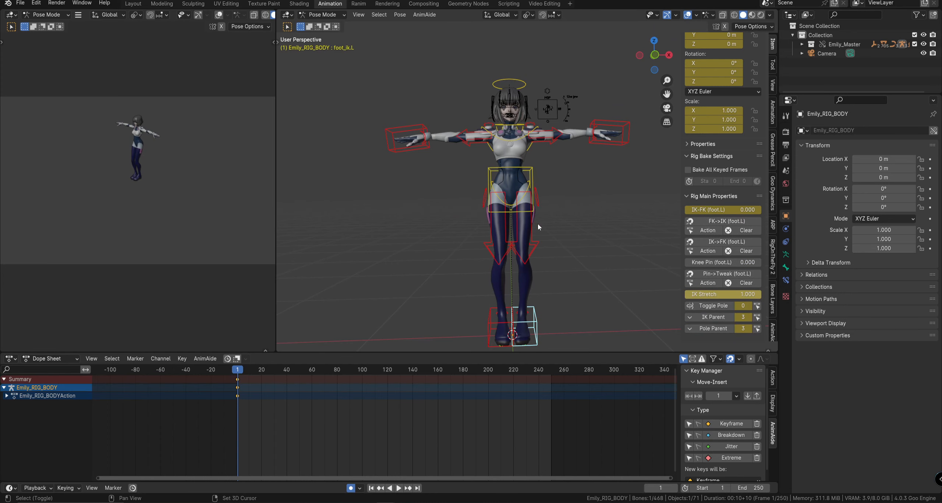
left_click(534, 180, "shift")
key("r")
left_click(588, 208)
Step: Select both foot IK bones with the torso active, then move and rotate all three together
middle_click_drag(589, 208, 555, 197)
left_click(535, 197)
key("a")
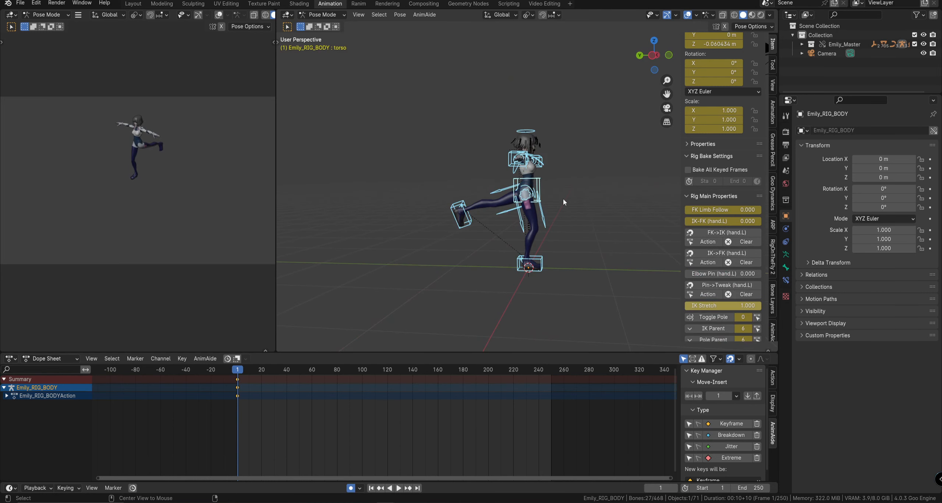
key("alt+a")
left_click(537, 264)
left_click(465, 224, "shift")
left_click(541, 180, "shift")
middle_click_drag(565, 191, 576, 192)
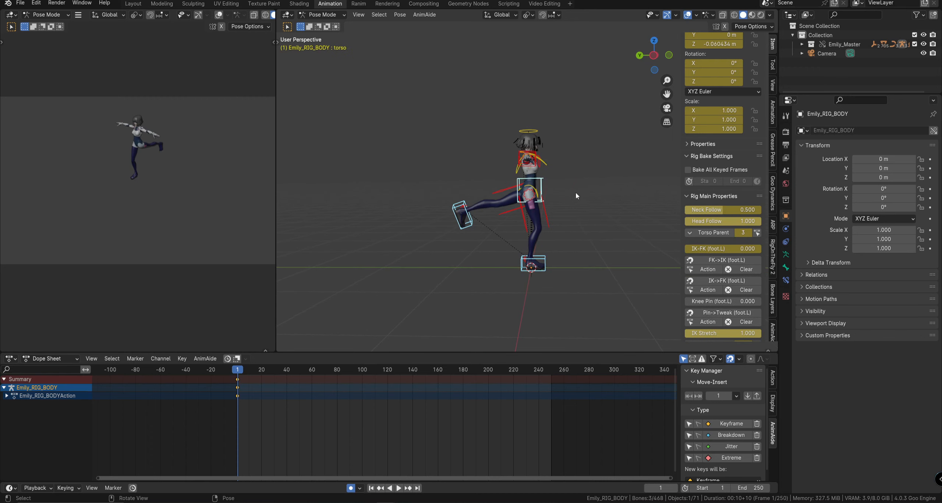
key("g")
left_click(544, 166)
key("r")
left_click(570, 144)
Step: Deselect the torso while keeping it active and rotate both feet around it
left_click(520, 152, "shift")
key("r")
left_click(565, 180)
middle_click_drag(565, 181, 574, 188)
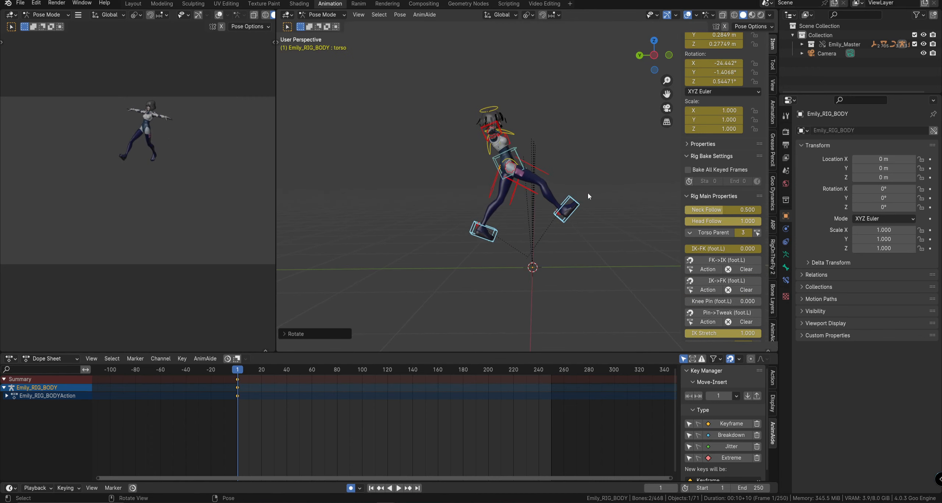
Step: Undo the arm, leg and torso pose changes to return the rig to its rest pose
key("ctrl+z")
key("ctrl+z")
key("ctrl+z")
key("ctrl+z")
key("ctrl+z")
key("ctrl+z")
key("ctrl+z")
key("ctrl+z")
key("ctrl+z")
middle_click_drag(587, 196, 531, 187)
key("ctrl+z")
key("ctrl+z")
key("Right")
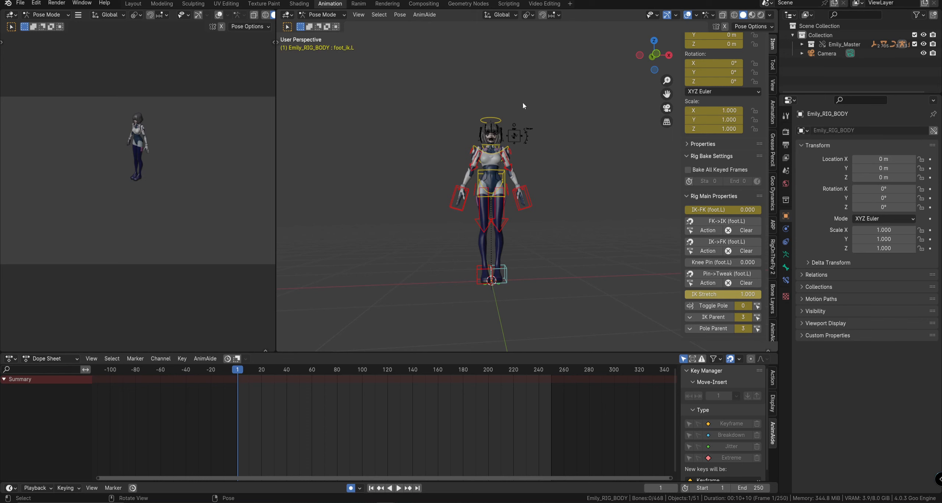
Step: Check the transform orientation options, keeping Global selected
left_click(515, 16)
key("comma")
key("Escape")
Step: Try rotating the torso bone freely and moving it along the global Z axis
left_click(504, 172)
key("r")
scroll(550, 172, "up", 5)
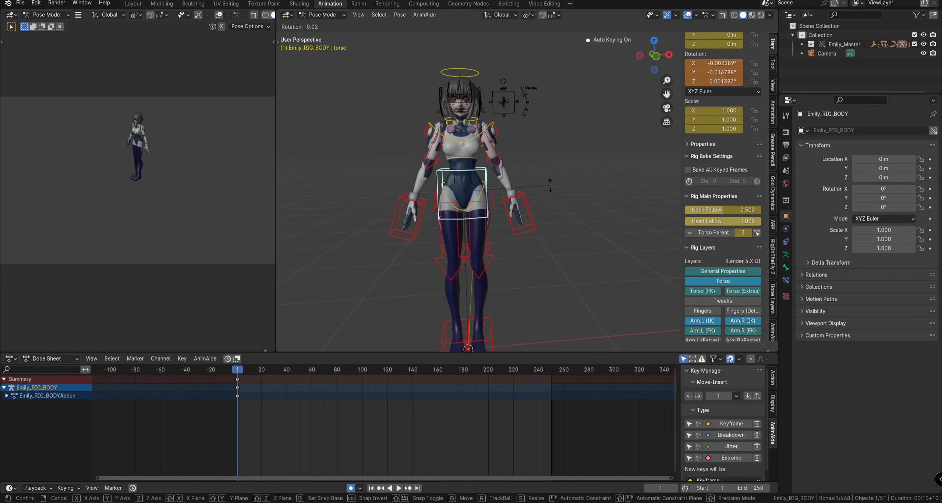
key("g")
key("z")
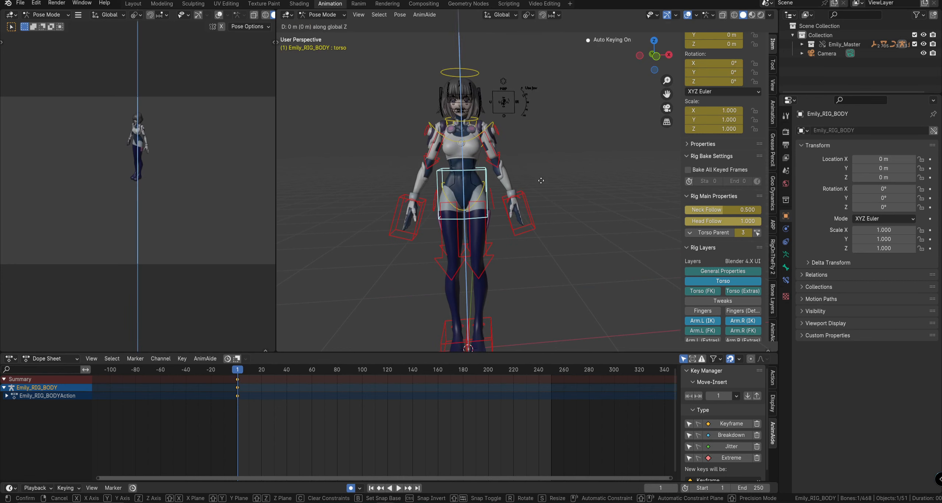
right_click(540, 181)
key("r")
right_click(541, 181)
Step: Try rotating the torso bone around its local X axis
middle_click_drag(541, 181, 577, 173)
key("r")
key("x")
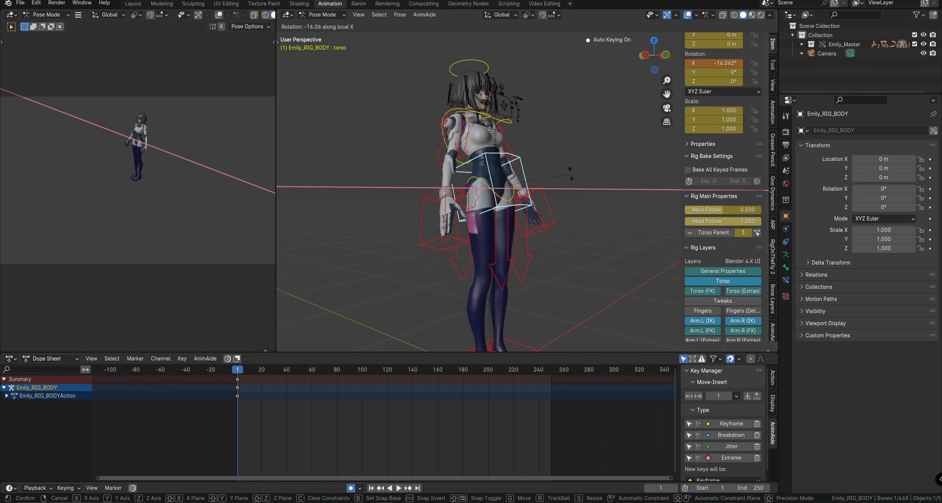
right_click(571, 195)
scroll(518, 251, "down", 5)
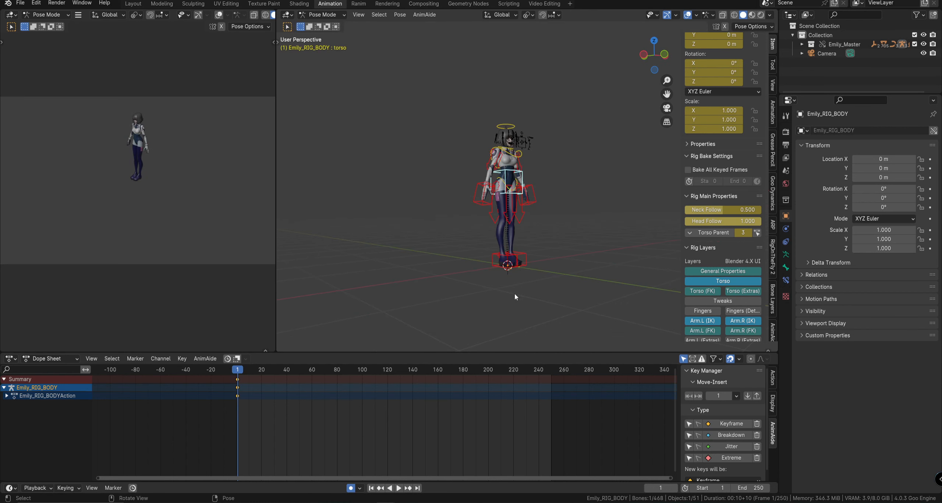
Step: Try rotating foot_ik.L around the Z axis and around the Y axis
left_click(521, 263)
key("r")
key("z")
key("z")
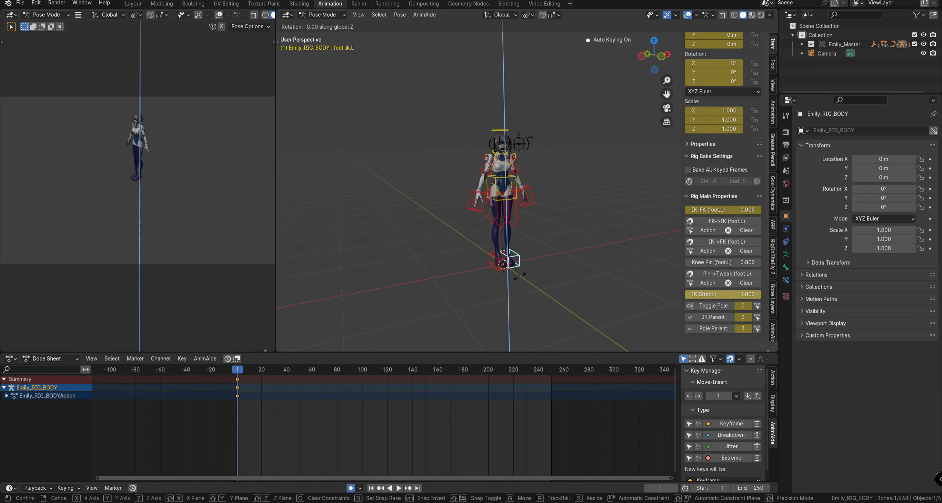
right_click(563, 201)
key("r")
key("y")
key("y")
right_click(557, 210)
Step: Select all bones and keyframe them at frame 1
middle_click_drag(537, 239, 557, 225)
key("a")
key("i")
Step: Lower the torso bone about 0.25 m into a crouch and tilt it forward about 32°
left_click(526, 188)
middle_click_drag(536, 188, 582, 183)
key("g")
left_click(573, 199)
key("r")
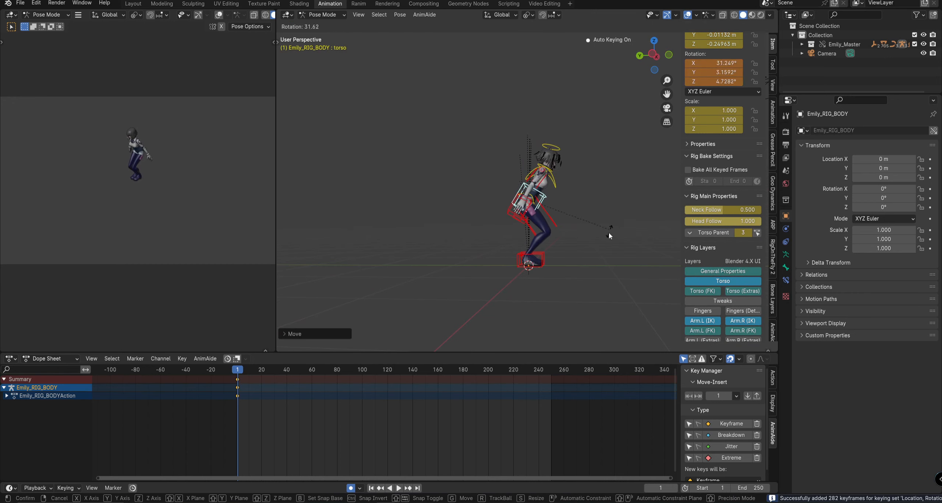
left_click(609, 233)
Step: Rotate the chest control freely with trackball rotation
left_click(555, 183)
key("r")
key("r")
left_click(593, 235)
scroll(594, 235, "up", 4)
middle_click_drag(588, 234, 619, 189)
Step: Select the chest bone and rotate it around its local Z axis
left_click(531, 228)
left_click(510, 196)
key("r")
key("z")
key("z")
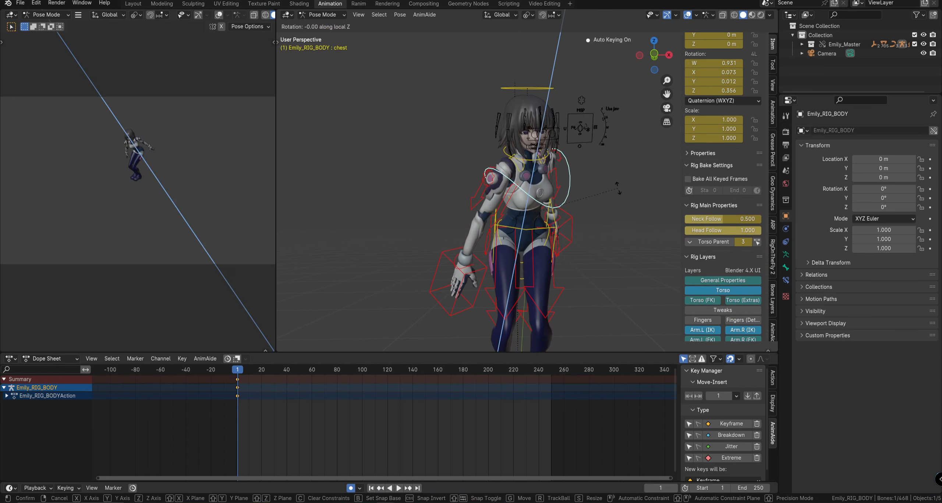
left_click(608, 199)
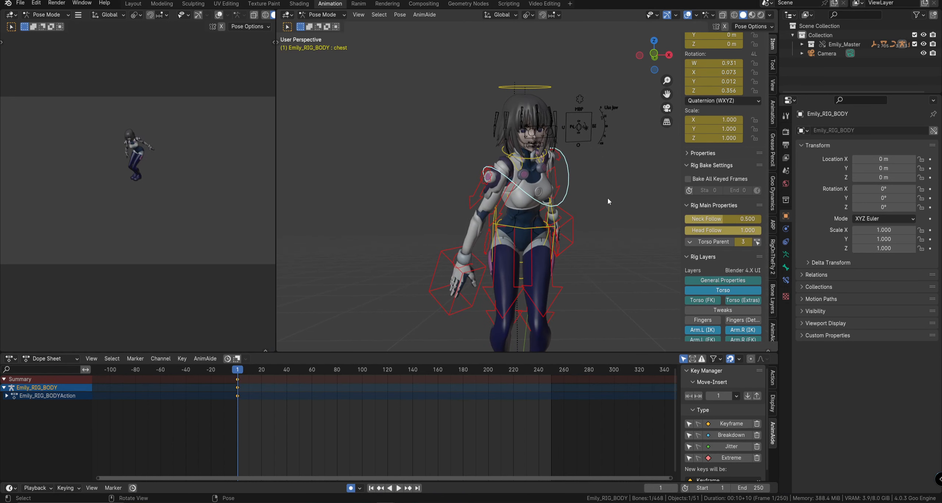
Step: Try rotating the chest around local Z and around global Z to compare the two axes
middle_click_drag(608, 198, 601, 195)
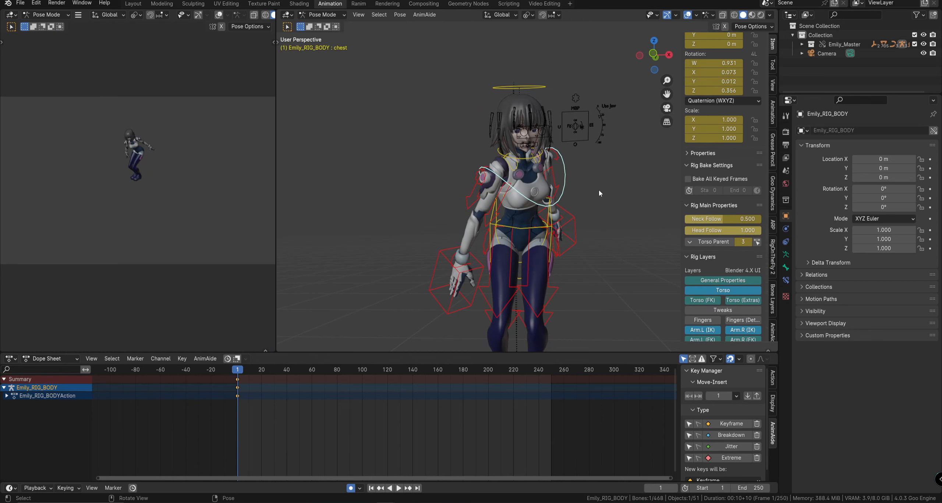
key("r")
key("z")
key("z")
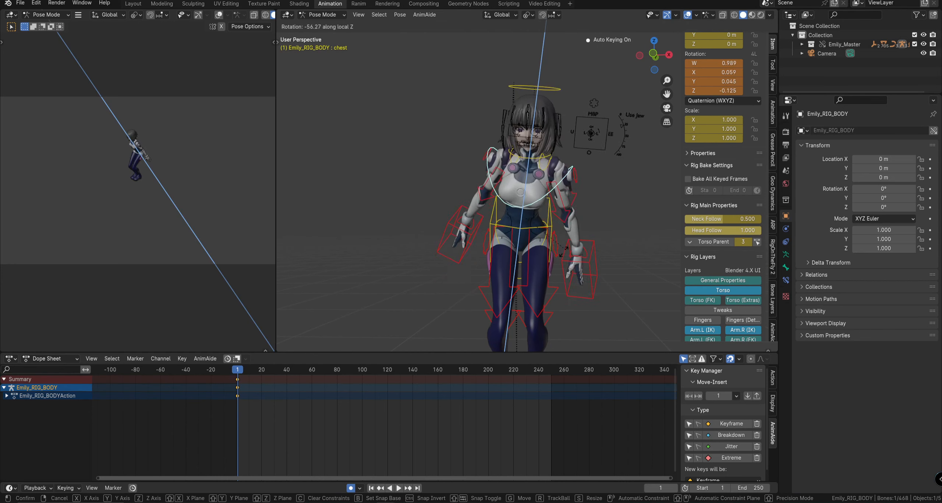
key("z")
key("z")
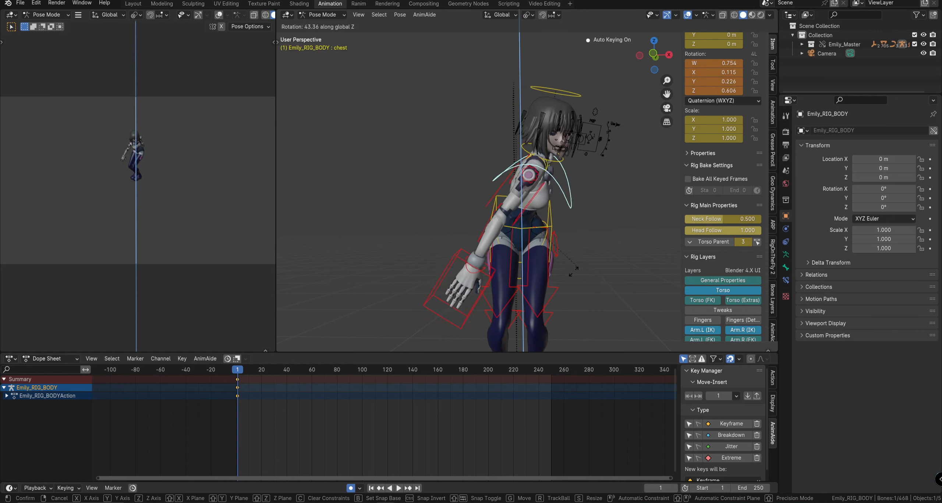
right_click(617, 151)
Step: Clear the chest rotation, clear the rotation and location of all bones, and deselect everything
key("alt+r")
key("a")
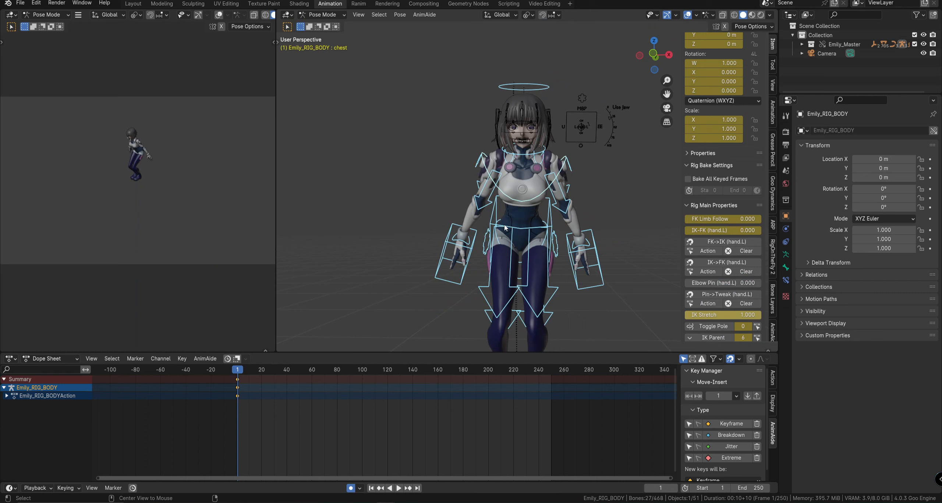
key("alt+r")
key("alt+g")
key("alt+a")
middle_click_drag(524, 228, 597, 235)
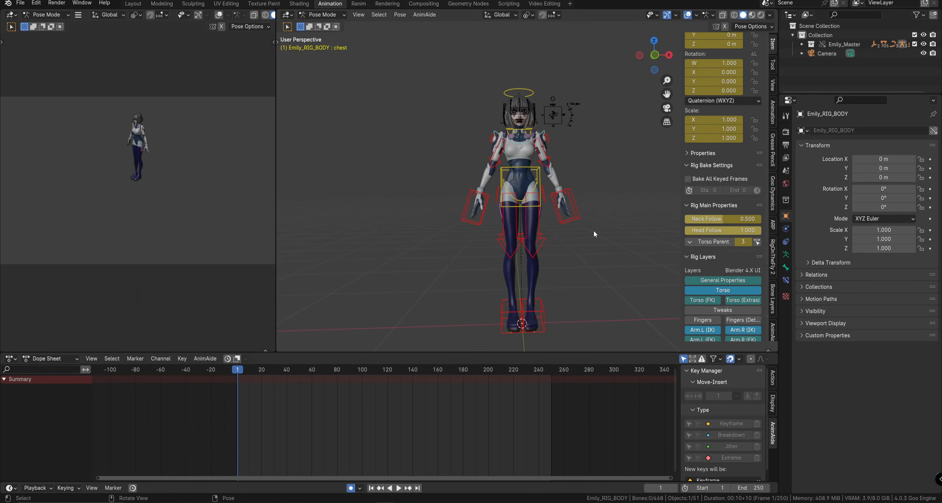
Step: Keyframe all bones in the rest pose at frame 1, leaving none selected
left_click(584, 221)
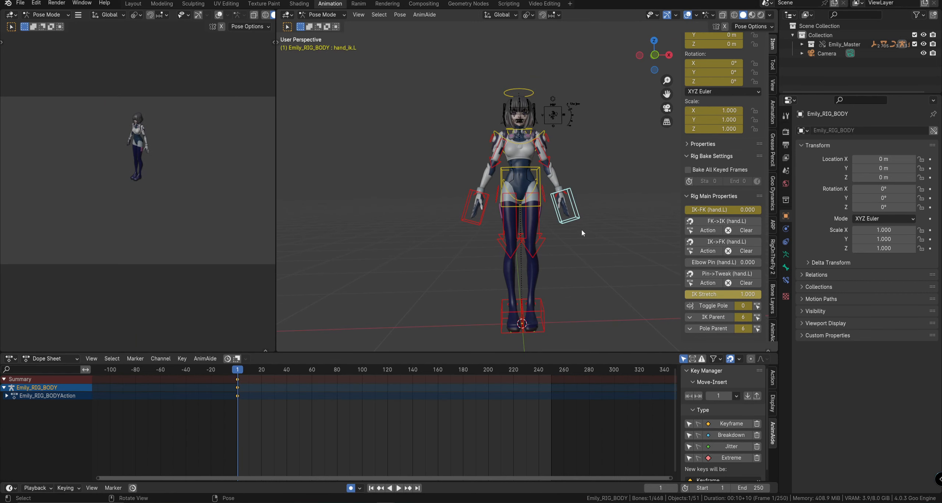
key("a")
key("i")
key("alt+a")
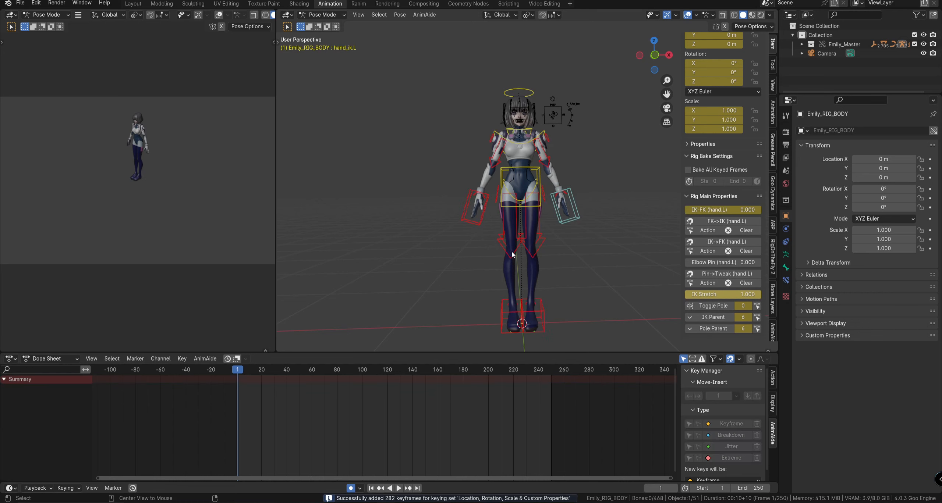
Step: Lower the torso bone slightly and tilt it sideways
left_click(537, 196)
key("g")
left_click(536, 215)
key("r")
left_click(565, 245)
Step: Select hand_ik.L with upper_arm_ik.L active, rotate the left arm outward, and deselect all bones
left_click(562, 244)
left_click(551, 187, "shift")
key("r")
left_click(556, 239)
key("alt+a")
middle_click_drag(601, 231, 593, 226)
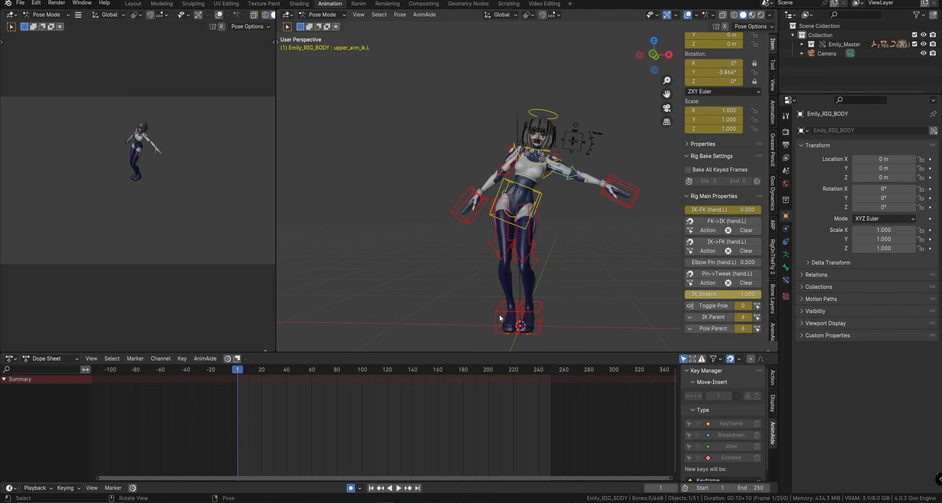
Step: Move foot_ik.R outward about 0.36 m along the global X axis
left_click(500, 318)
key("g")
key("x")
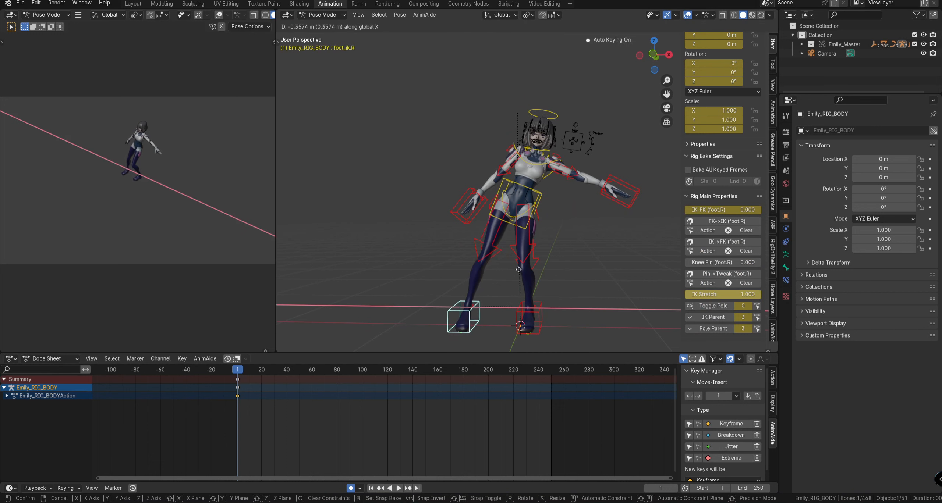
left_click(519, 269)
Step: Copy the pose of all bones, paste it at frame 17, and keyframe it there
key("a")
key("ctrl+c")
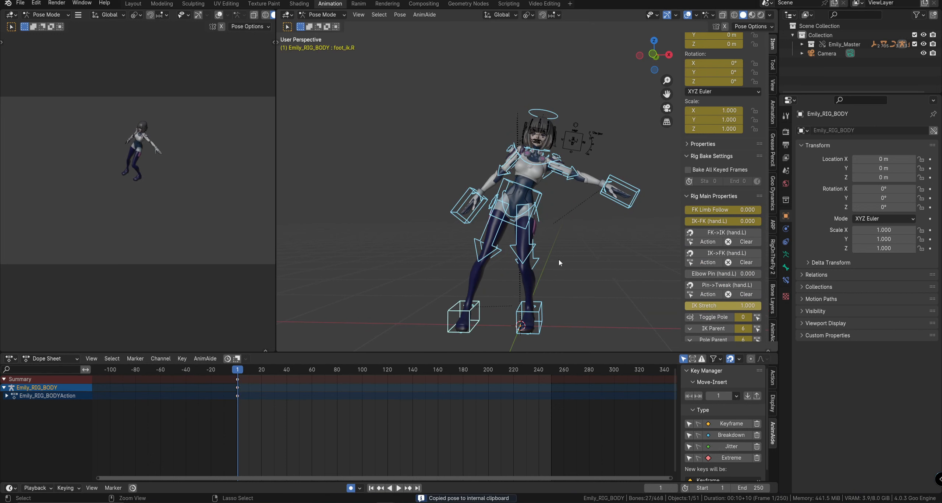
left_click(258, 368)
key("ctrl+v")
key("i")
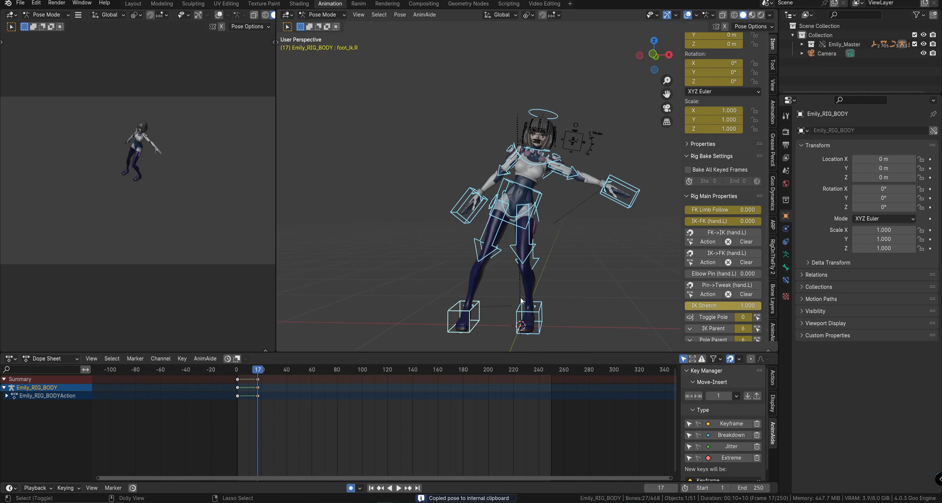
Step: Try pasting the copied pose mirrored onto the rig at frame 17
key("ctrl+shift+v")
middle_click_drag(528, 293, 570, 289)
left_click(570, 288)
key("ctrl+z")
Step: Delete the keyframes at frame 17 and clear the rotation and location of all bones at frame 1
left_click_drag(269, 384, 237, 375)
key("x")
left_click(254, 379)
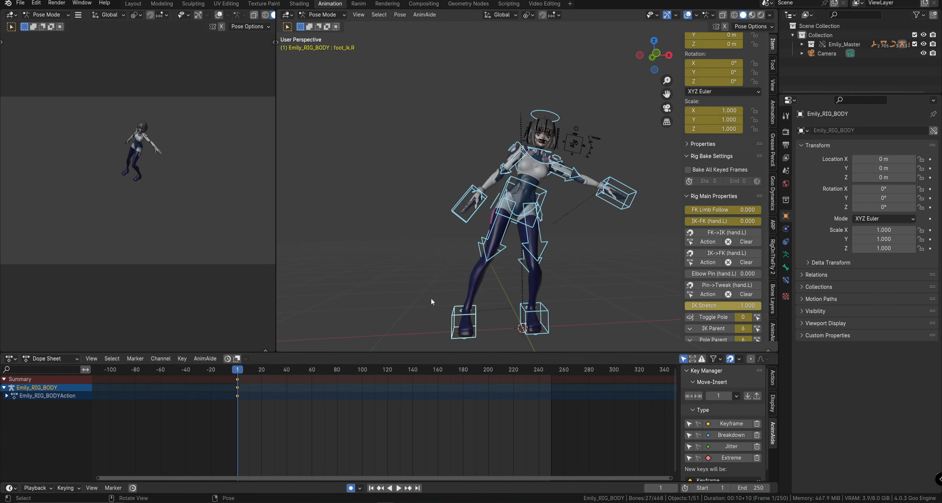
key("alt+r")
key("alt+g")
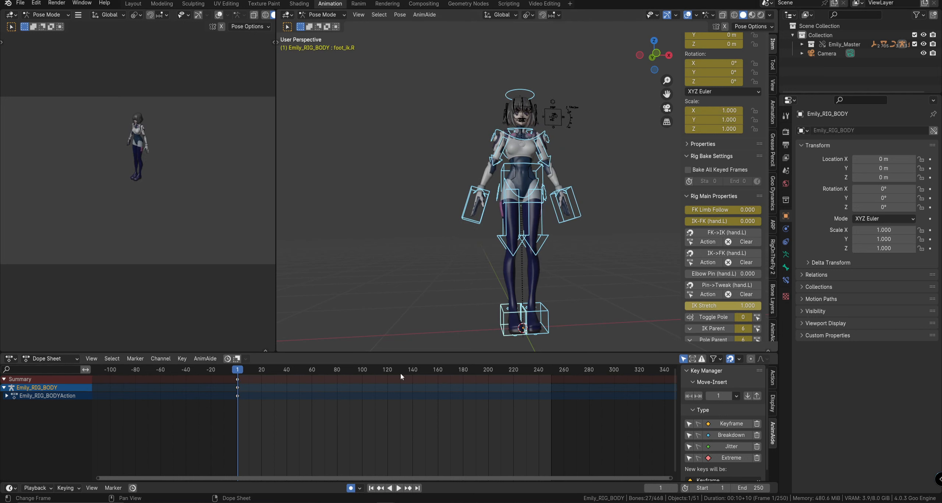
Step: Select hand_ik.L and turn on X-axis mirroring for posing
left_click(573, 195)
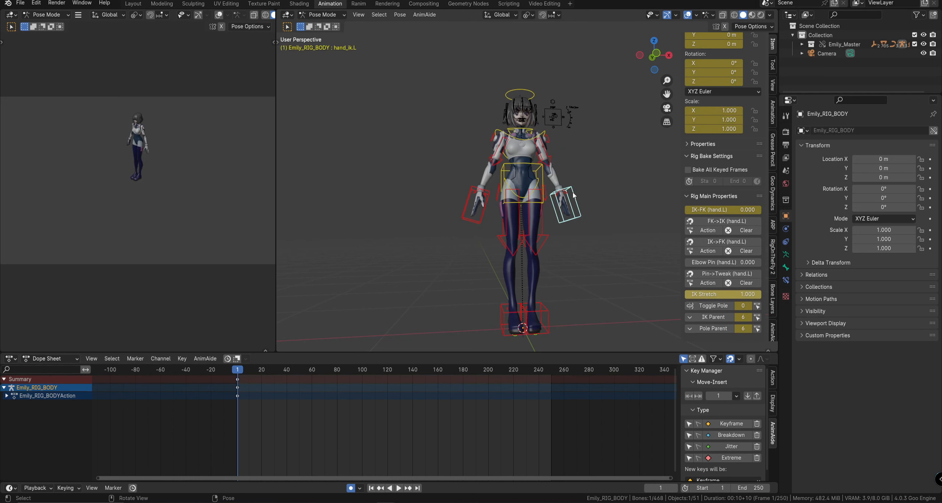
left_click(770, 15)
left_click(724, 26)
scroll(584, 192, "up", 3)
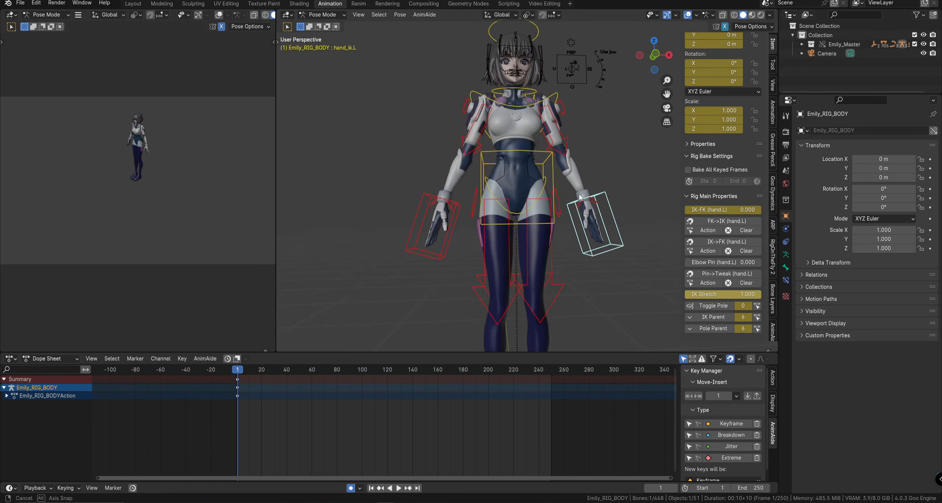
Step: Raise hand_ik.L outward to a Z location of about 0.22 m and rotate it to about 91° on Z
key("g")
left_click(646, 166)
key("r")
left_click(656, 88)
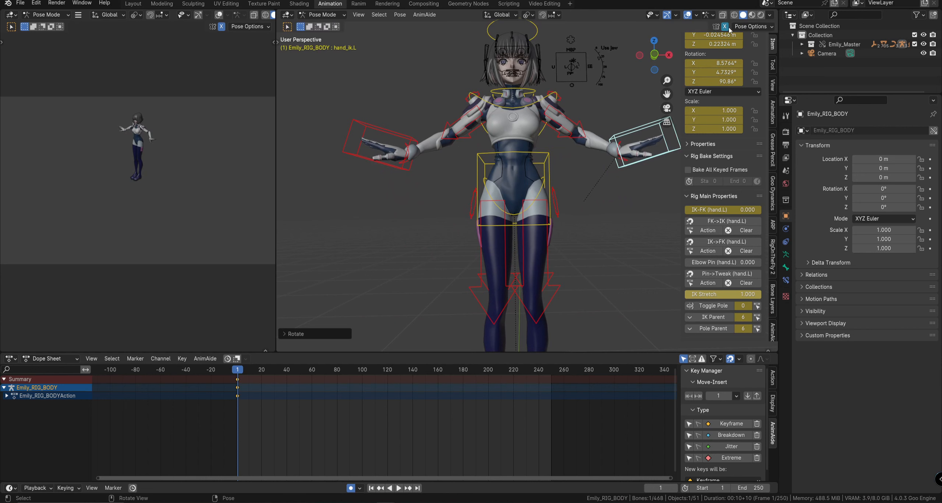
Step: Rotate and move hand_ik.L once more, then clear its rotation and location
key("q")
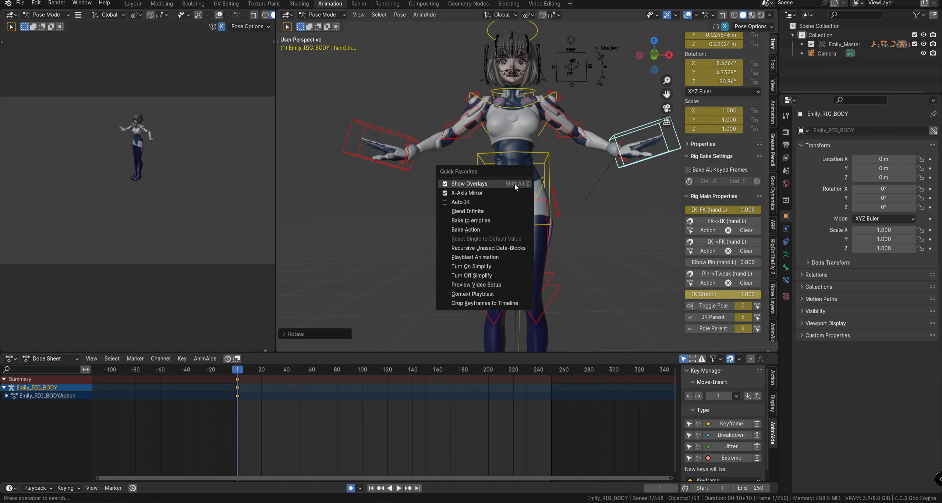
scroll(601, 211, "down", 4)
key("r")
left_click(593, 244)
key("g")
left_click(604, 219)
key("alt+r")
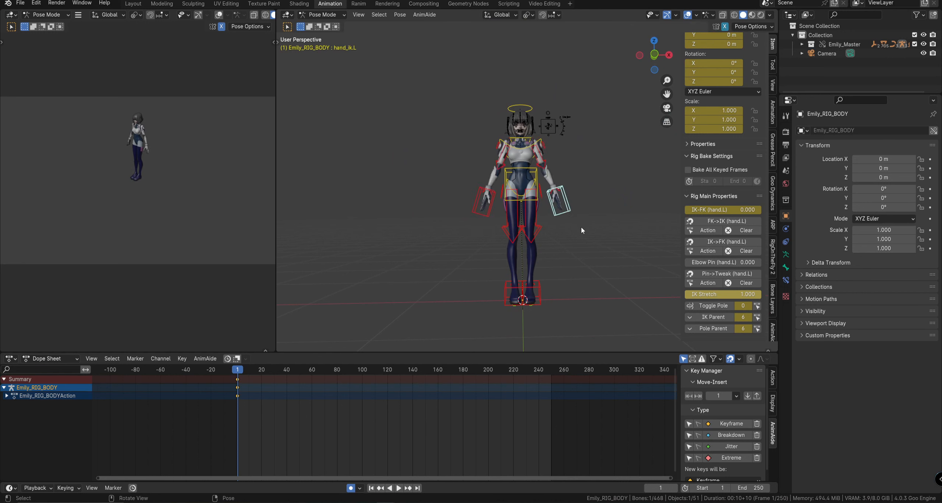
Step: Raise hand_ik.L to a Z location of about 0.52 m, clear its location, and deselect all bones
key("g")
left_click(612, 165)
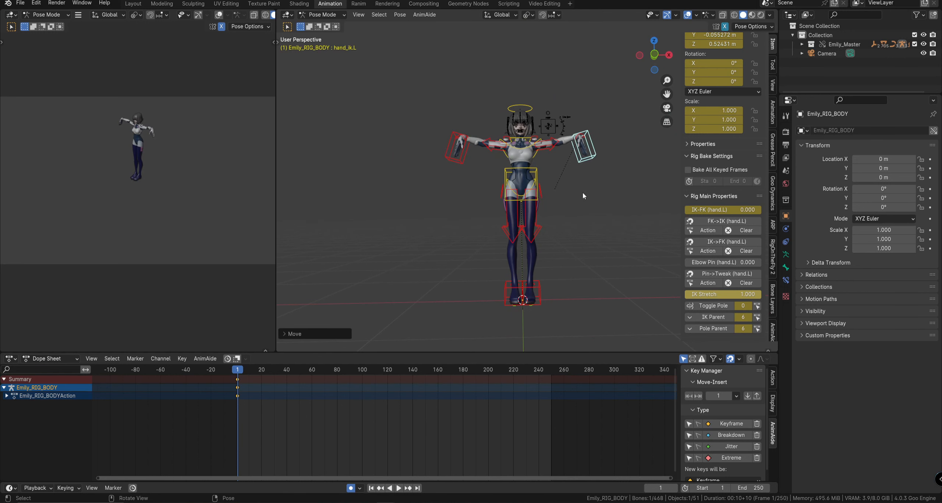
key("alt+g")
key("alt+a")
Step: Remove the X-Axis Mirror option from the Quick Favorites
key("q")
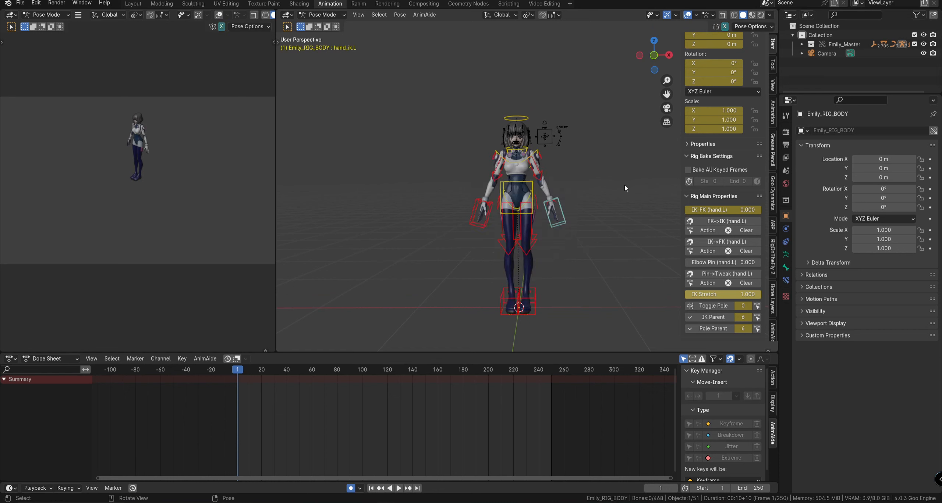
key("q")
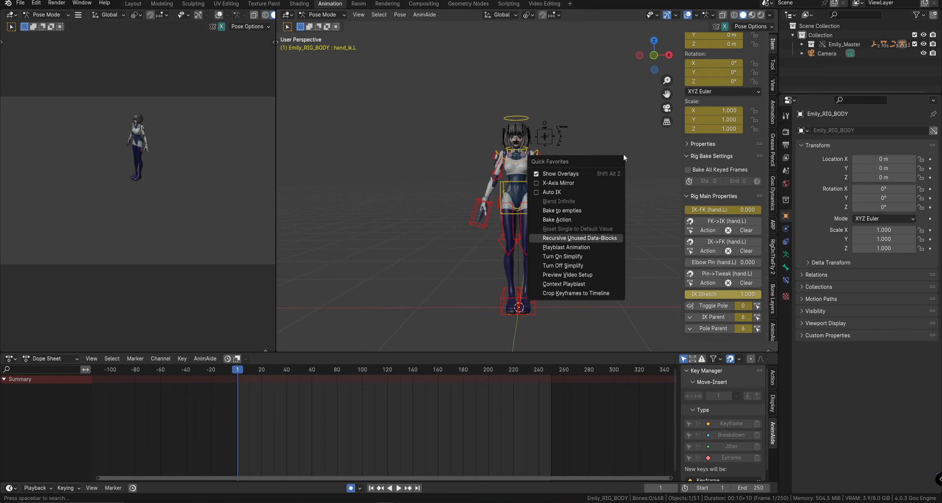
left_click(632, 142)
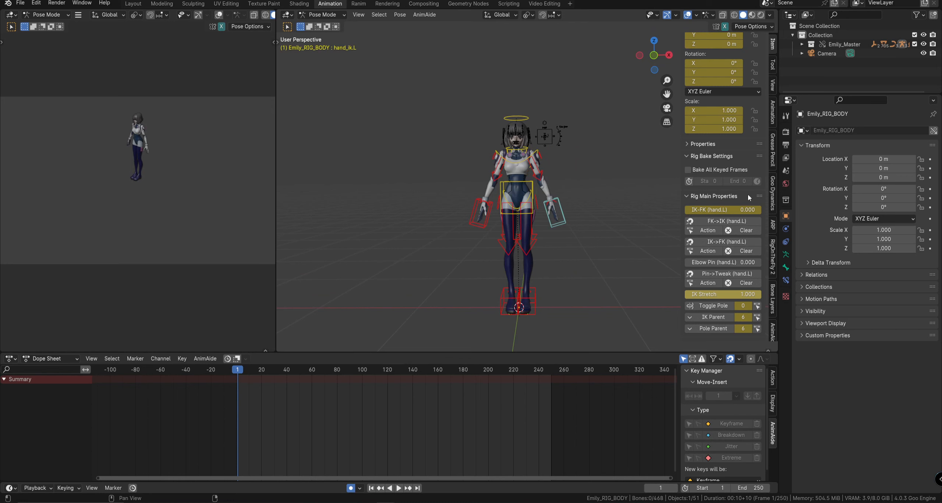
key("q")
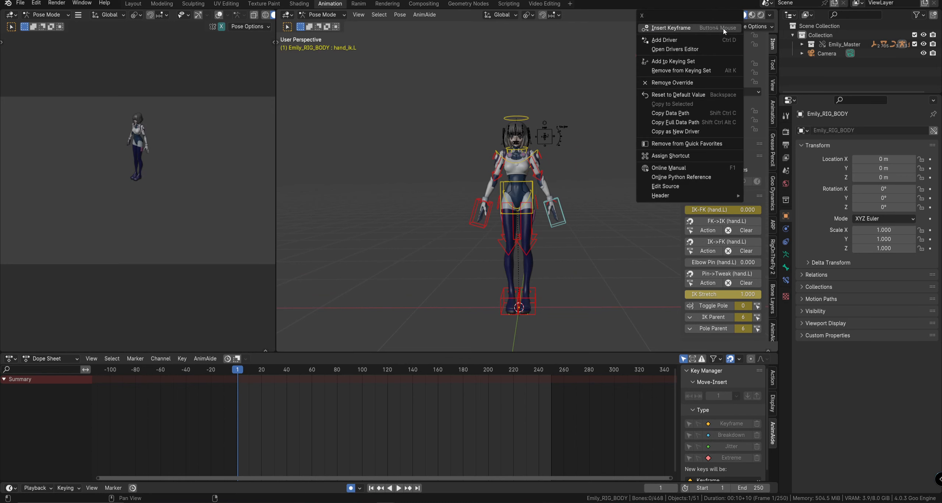
right_click(729, 29)
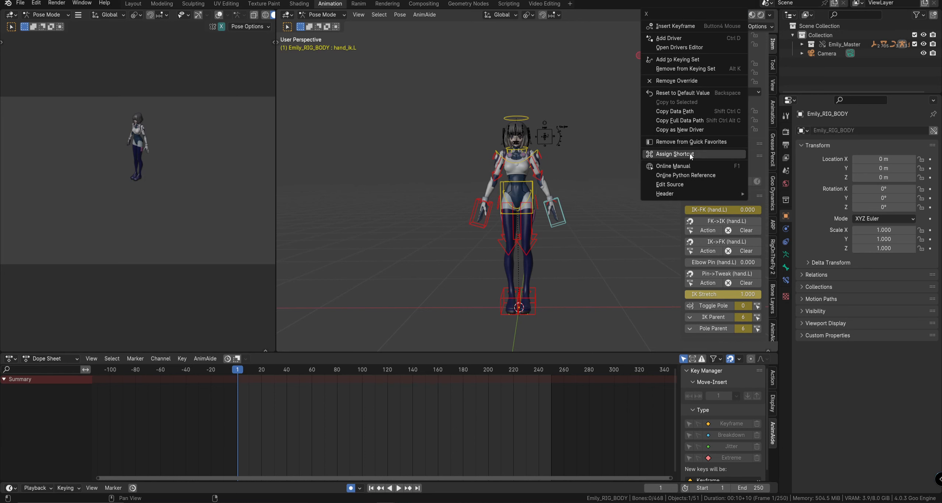
left_click(692, 142)
Step: Add Toggle X-Ray and the X-Axis Mirror option to the Quick Favorites
right_click(723, 15)
right_click(723, 14)
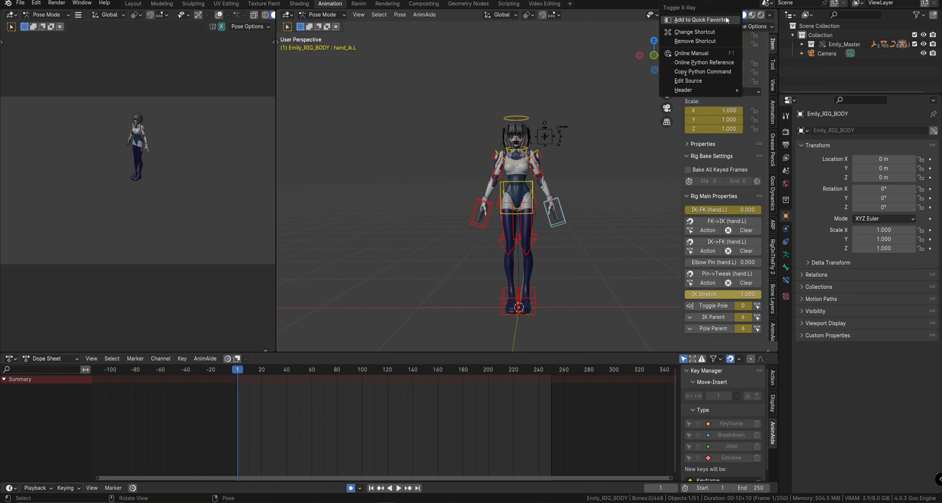
left_click(701, 20)
key("q")
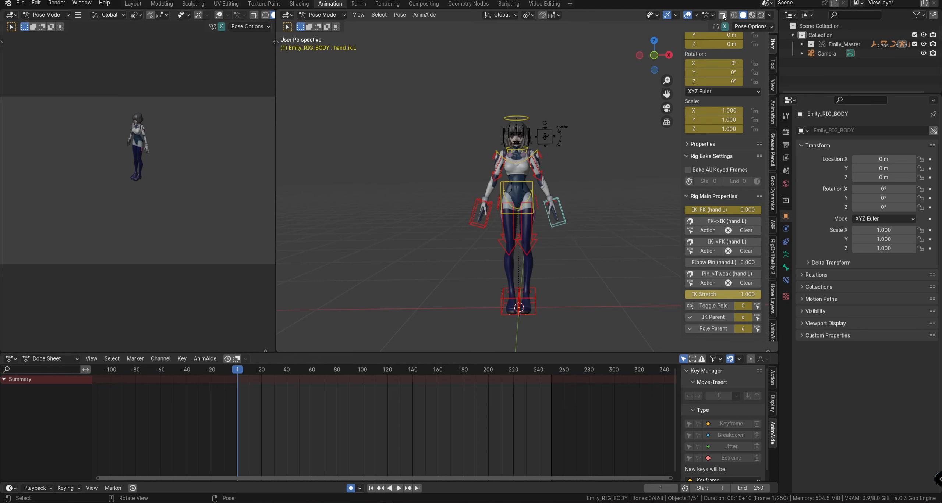
key("q")
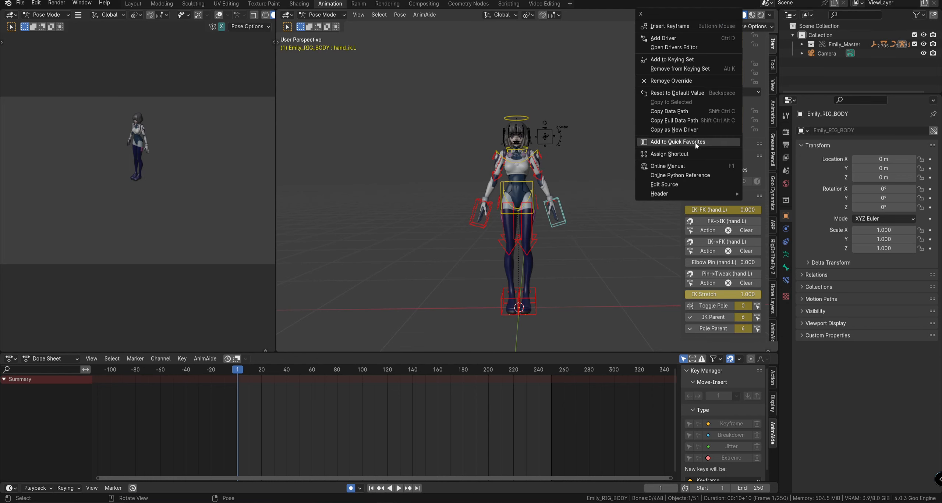
key("q")
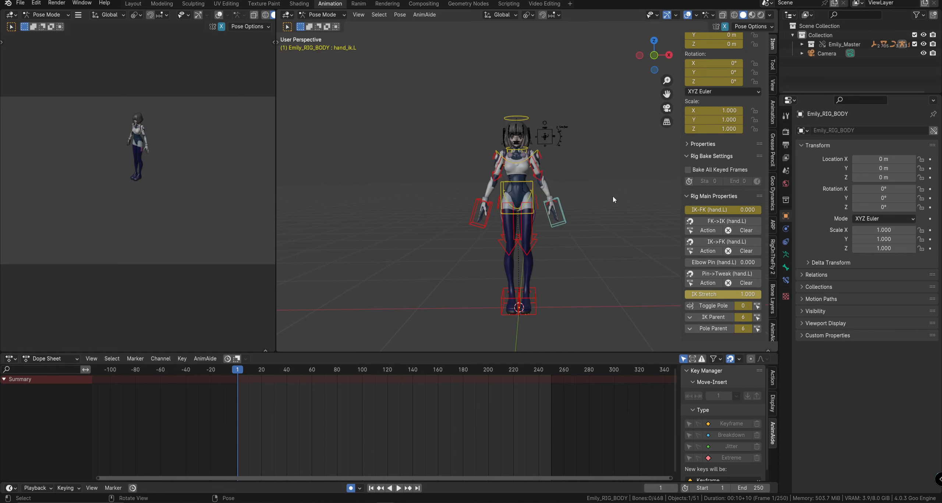
Step: Raise hand_ik.L outward to a Z location of about 0.43 m and rotate it to about 62° on Z
left_click(562, 216)
key("g")
left_click(584, 198)
key("r")
left_click(623, 159)
key("g")
left_click(630, 132)
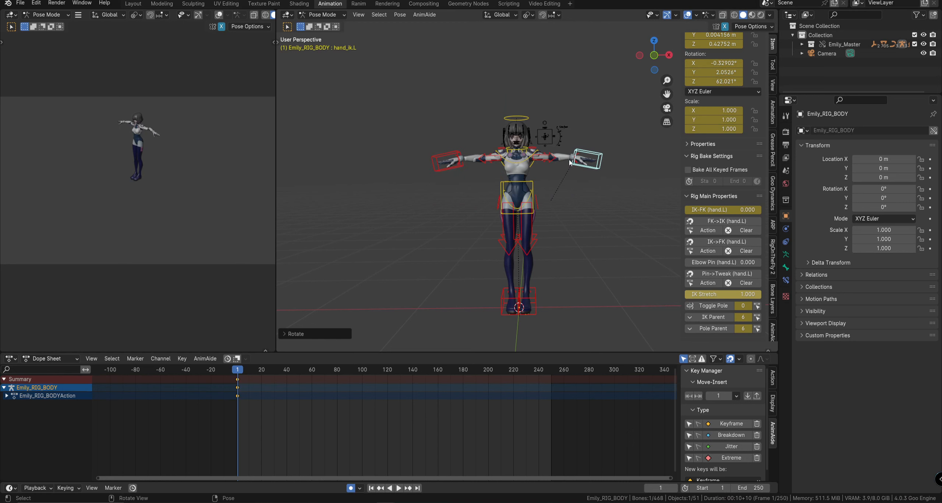
Step: Clear the rotation and location of all bones, then deselect them
key("q")
left_click(574, 105)
key("q")
left_click(575, 98)
key("q")
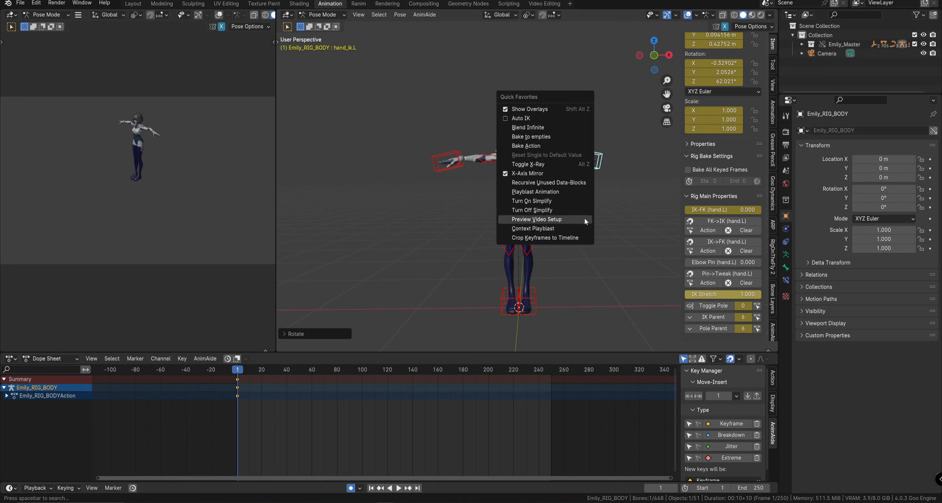
key("a")
key("alt+r")
key("alt+g")
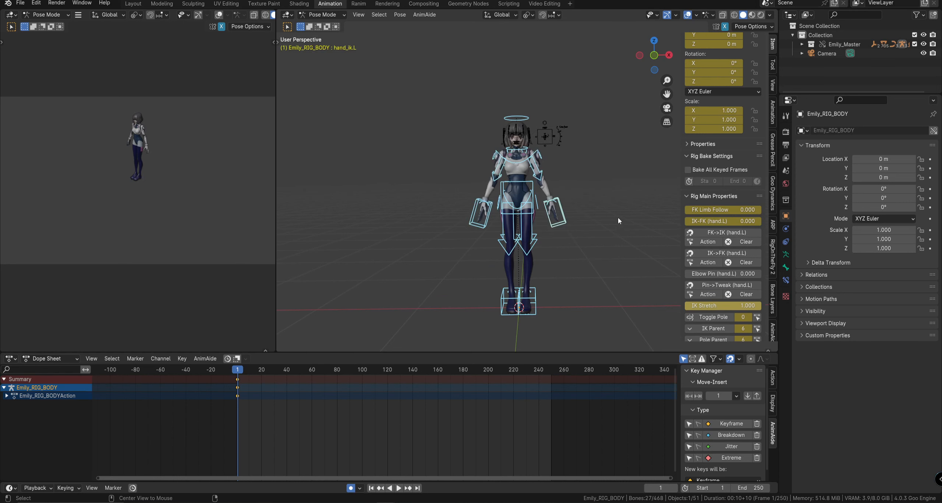
key("alt+a")
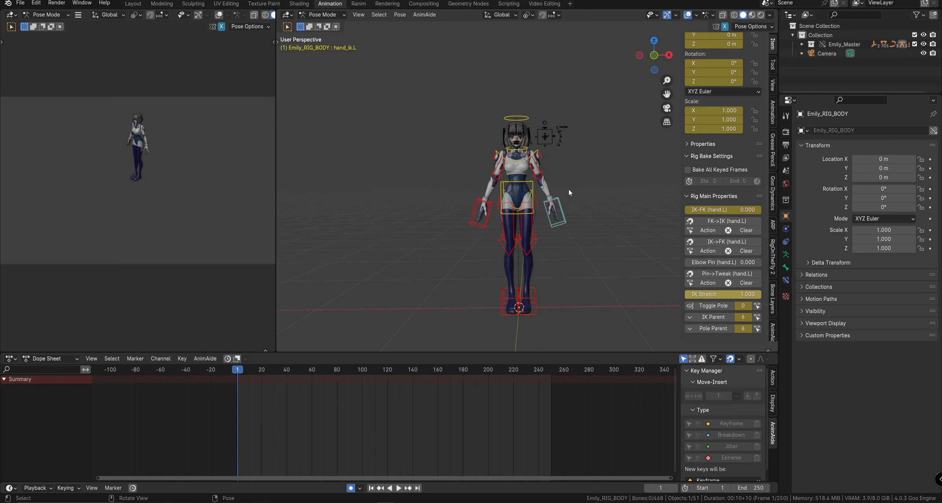
Step: Keyframe the torso bone at frame 1, then record its motion with auto keying by moving it freely during playback
left_click(533, 187)
middle_click_drag(538, 194, 539, 195)
key("i")
key("space")
key("g")
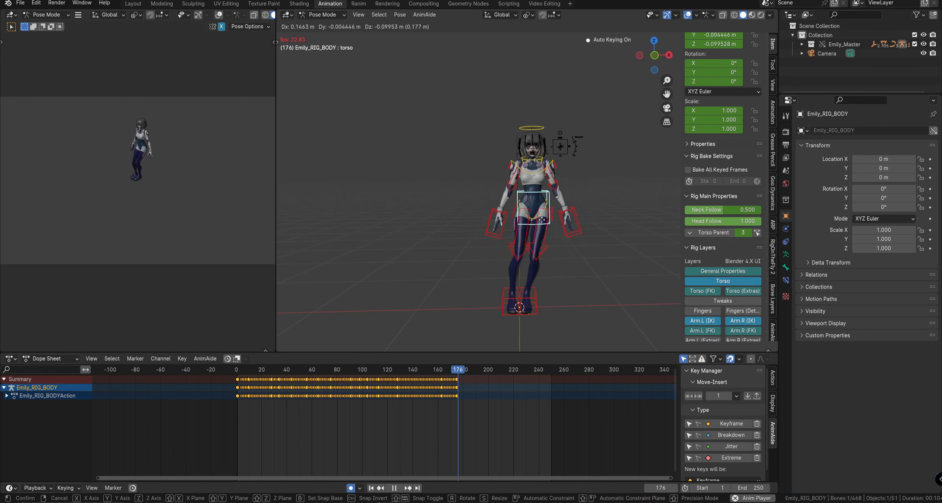
right_click(529, 225)
key("space")
Step: Go to frame 83 and switch the Dope Sheet to the Graph Editor
left_click(409, 422)
middle_click_drag(409, 422, 432, 424)
scroll(432, 425, "up", 6)
right_click_drag(432, 425, 333, 425)
key("ctrl+Tab")
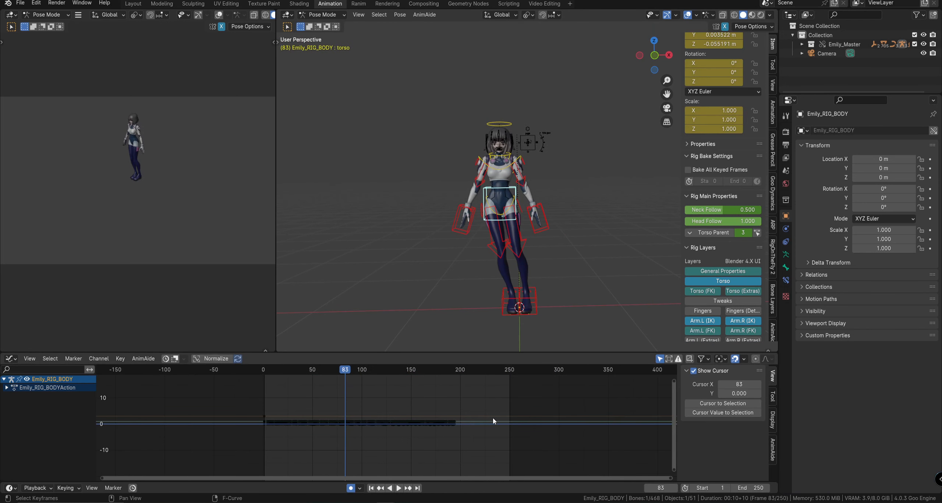
key("space")
scroll(477, 424, "down", 4)
key("ctrl+Tab")
key("ctrl+Tab")
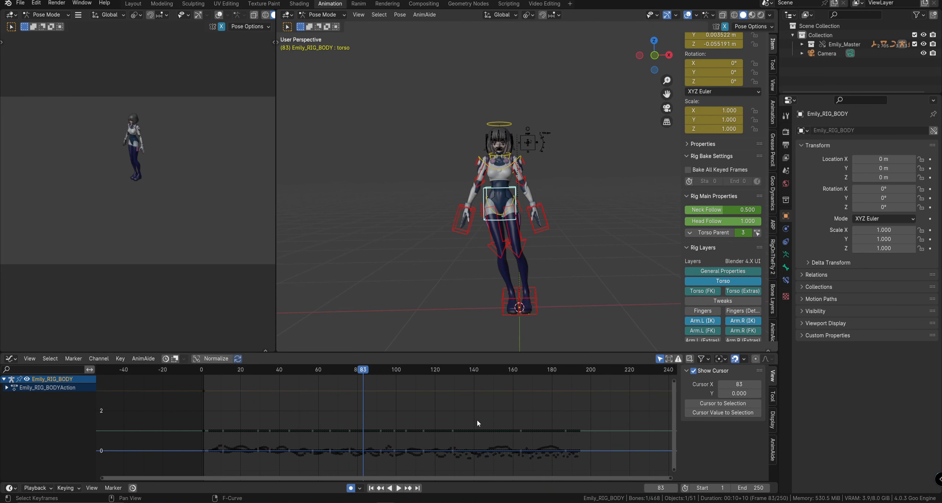
Step: Examine the torso's recorded F-curves, framing the whole range and a single keyframe near frame 150
scroll(477, 420, "down", 3)
scroll(498, 420, "up", 2)
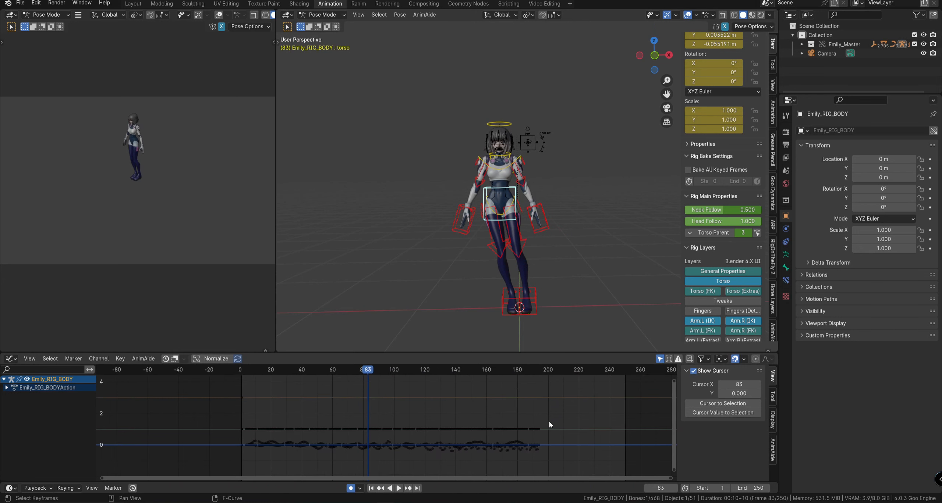
key("Home")
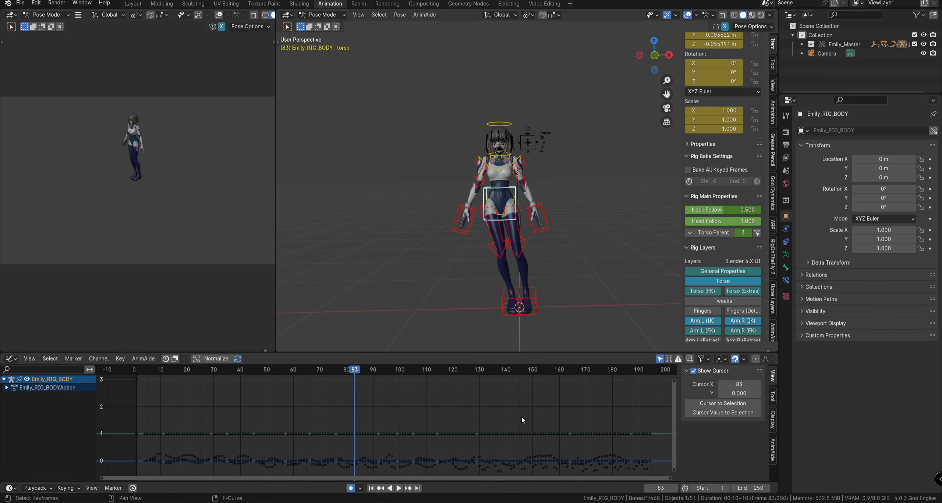
key("KP_Decimal")
left_click(439, 424)
key("KP_Decimal")
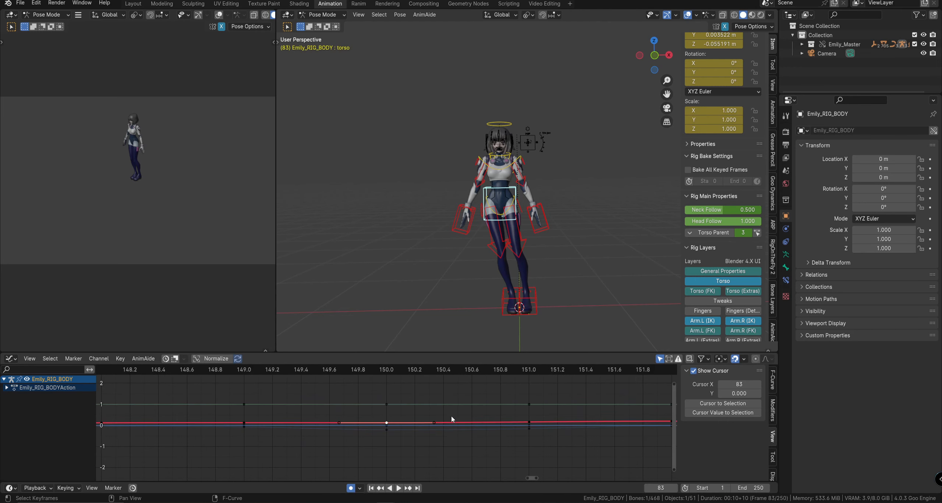
key("Home")
left_click(483, 425)
middle_click_drag(483, 425, 467, 409)
scroll(461, 417, "down", 2)
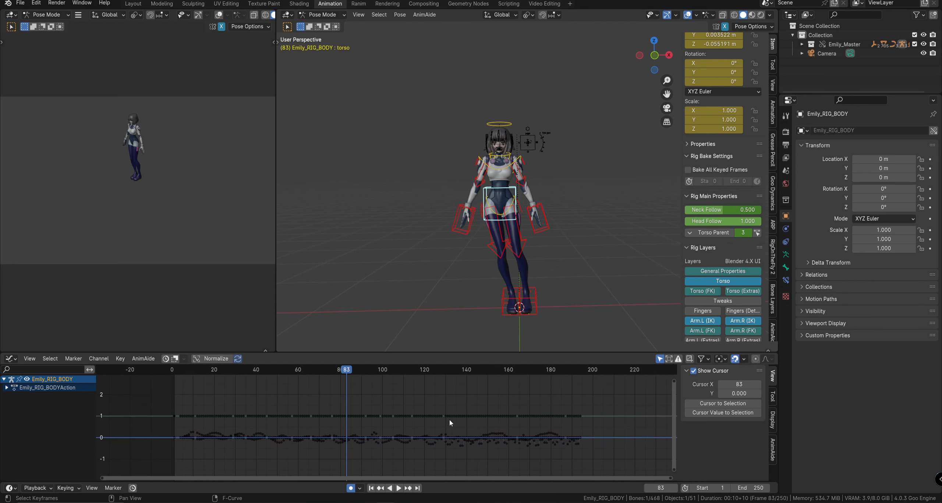
Step: Turn on Normalize for the torso's F-curves and fit the full curve range in the Graph Editor
left_click(207, 359)
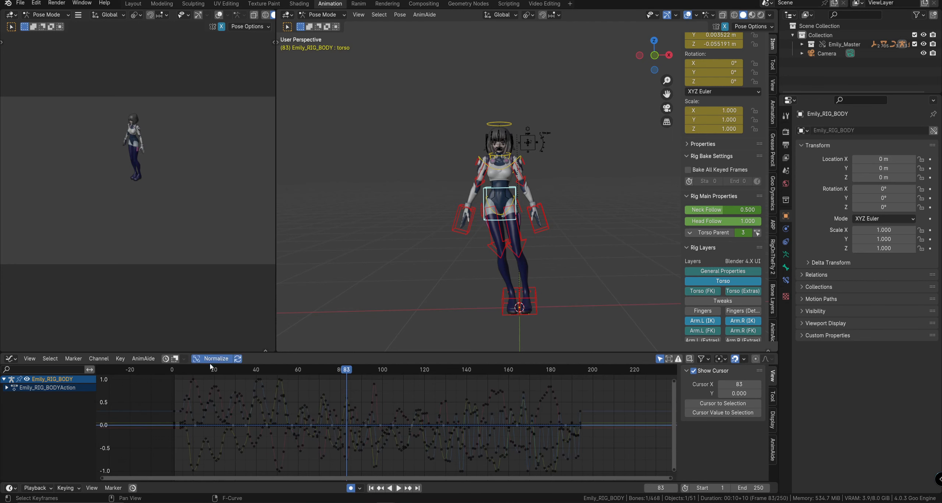
key("Home")
middle_click_drag(458, 419, 428, 409, "ctrl")
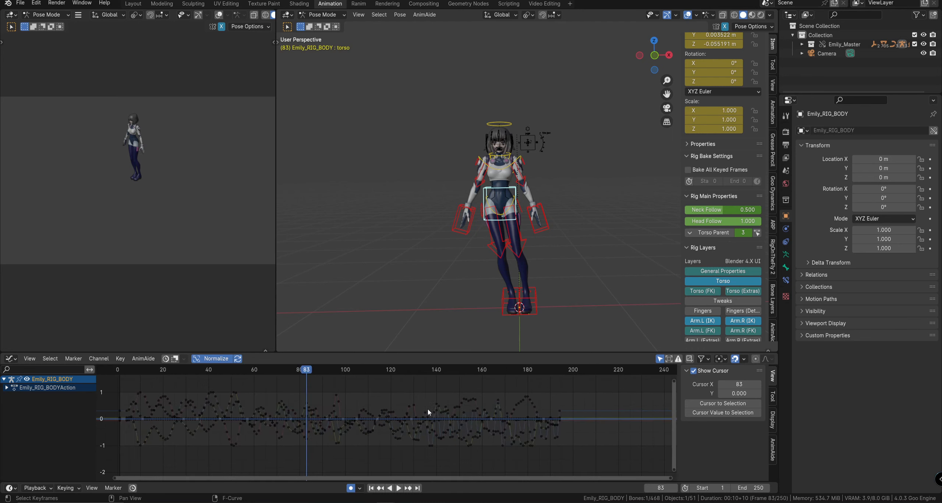
key("Home")
left_click(266, 431)
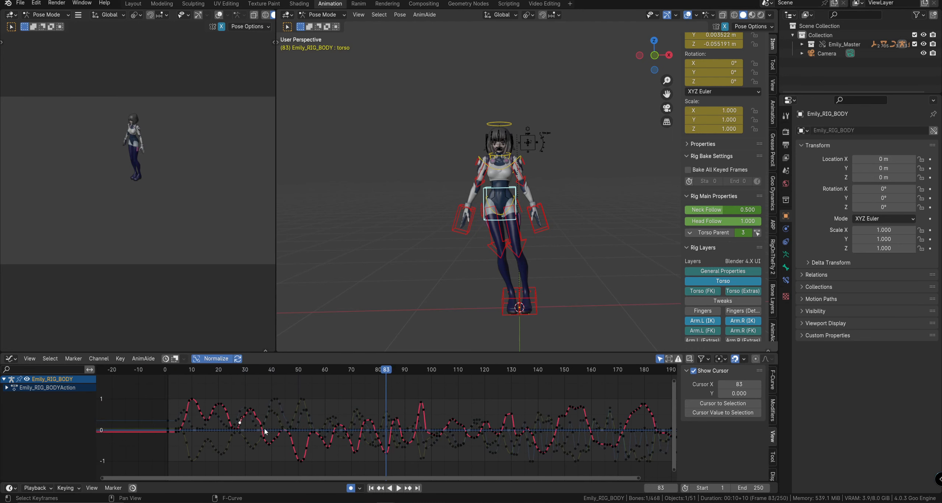
left_click(341, 411)
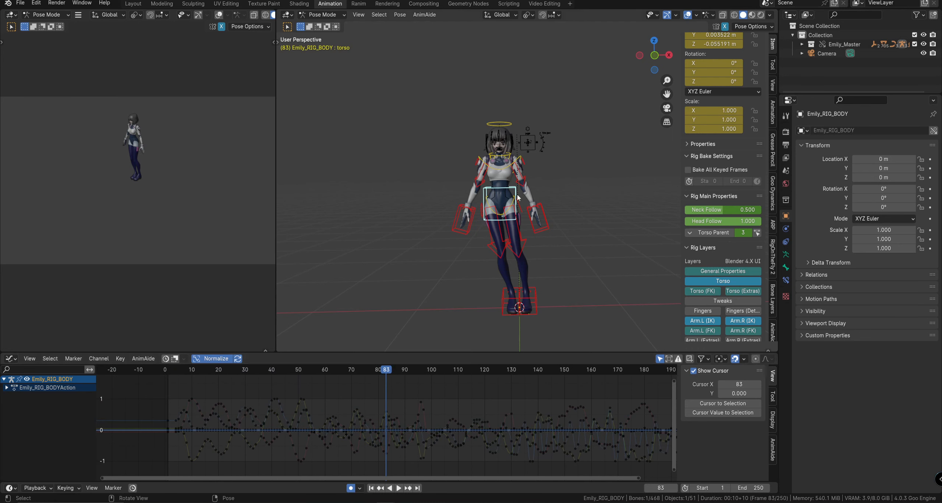
Step: Expand the Emily_RIG_BODYAction and torso channels, and select a keyframe on the torso's Z Location curve
left_click(7, 388)
left_click(10, 396)
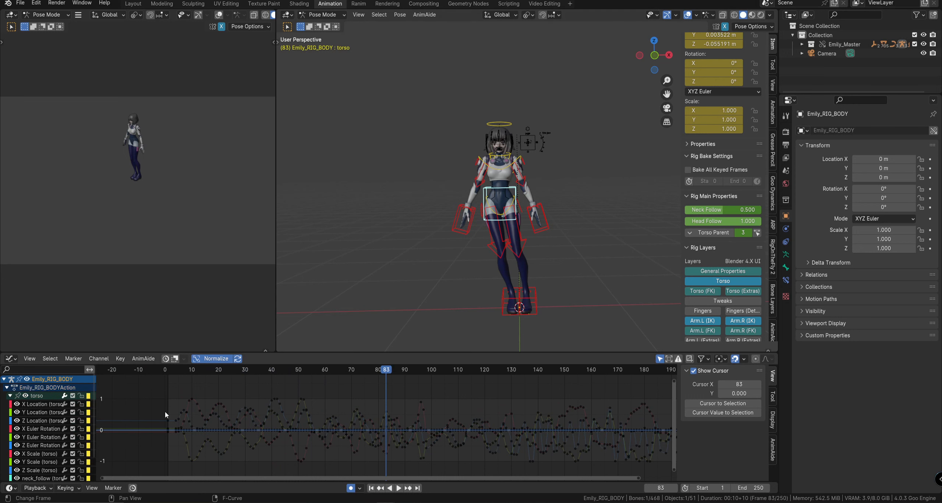
left_click(365, 413)
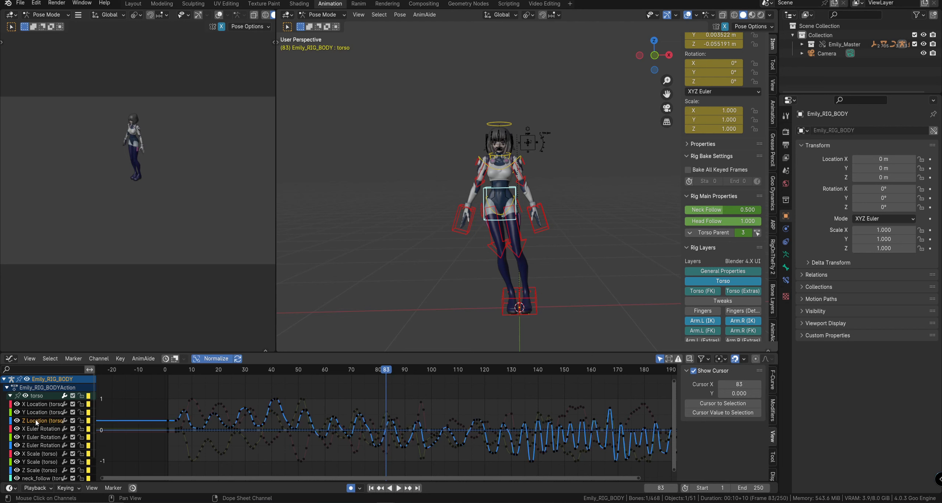
middle_click_drag(402, 407, 396, 408)
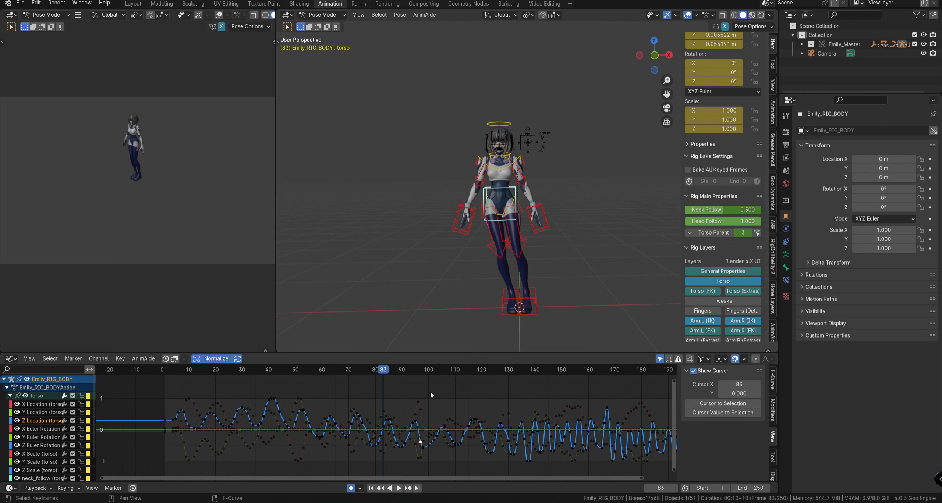
Step: Isolate the torso's Z Location curve by hiding the other curves, and move the playhead to frame 103
key("shift+h")
left_click(449, 401)
left_click(436, 437)
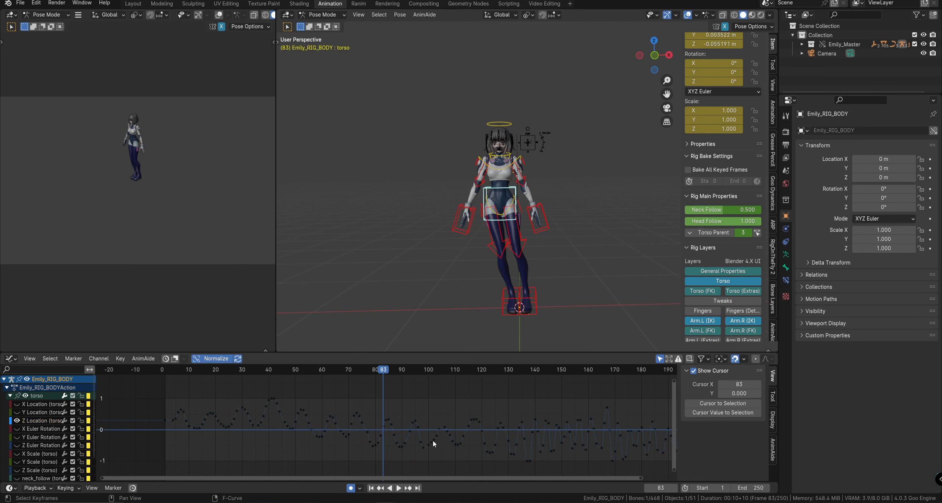
right_click(436, 438, "shift")
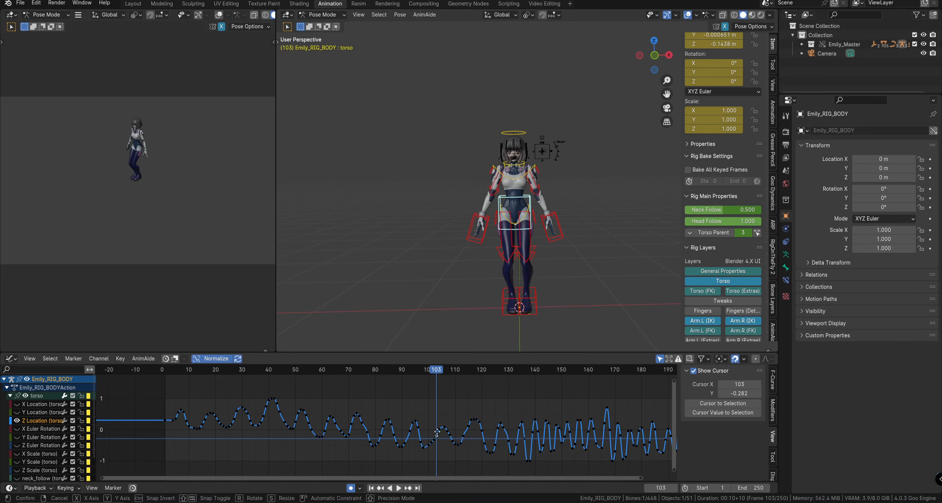
Step: Reveal all the hidden torso curves and clear the keyframe selection
scroll(459, 415, "down", 3)
middle_click_drag(428, 407, 401, 431, "ctrl")
left_click(395, 432)
key("a")
key("alt+h")
key("alt+a")
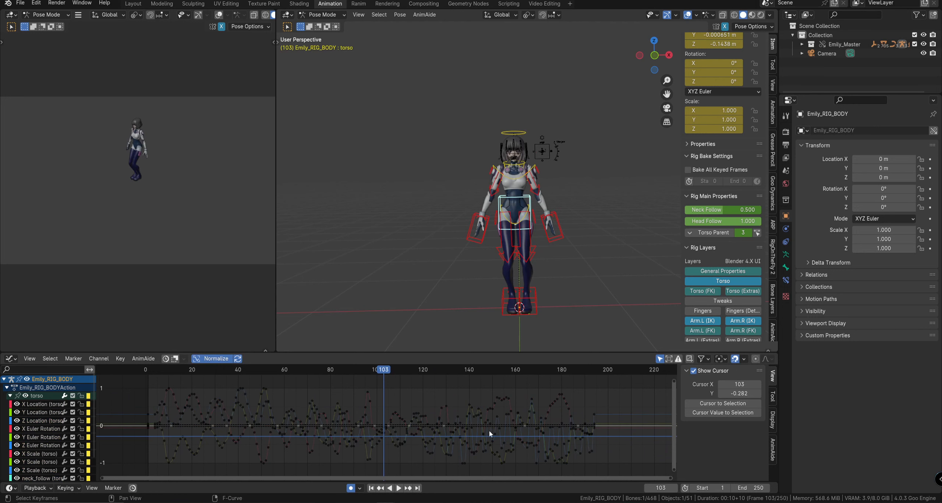
Step: Select a Z Location keyframe near frame 106 and hide all other torso curves
left_click(497, 416)
key("shift+h")
key("alt+h")
key("alt+a")
left_click(389, 425)
key("shift+h")
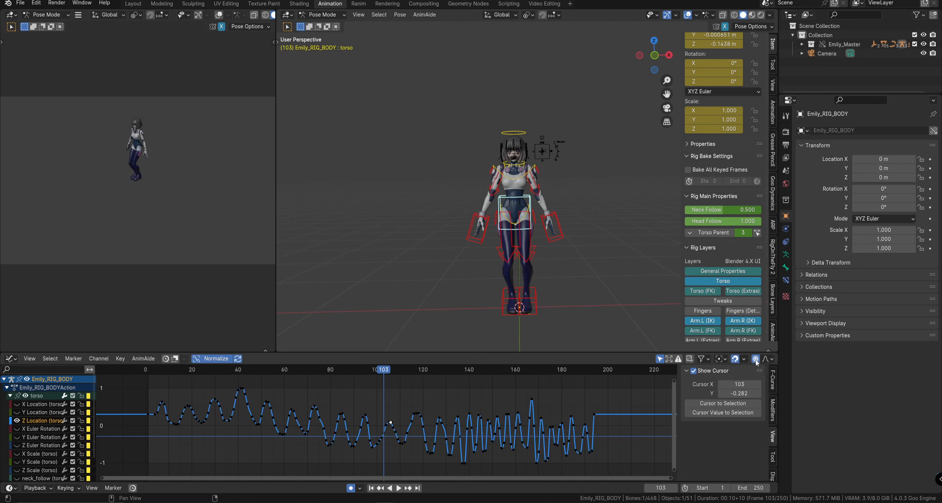
Step: Turn on proportional editing and try grabbing the keyframe near frame 106 with an influence size of about 19
key("g")
scroll(403, 440, "down", 20)
right_click(402, 440)
key("g")
scroll(404, 441, "down", 1)
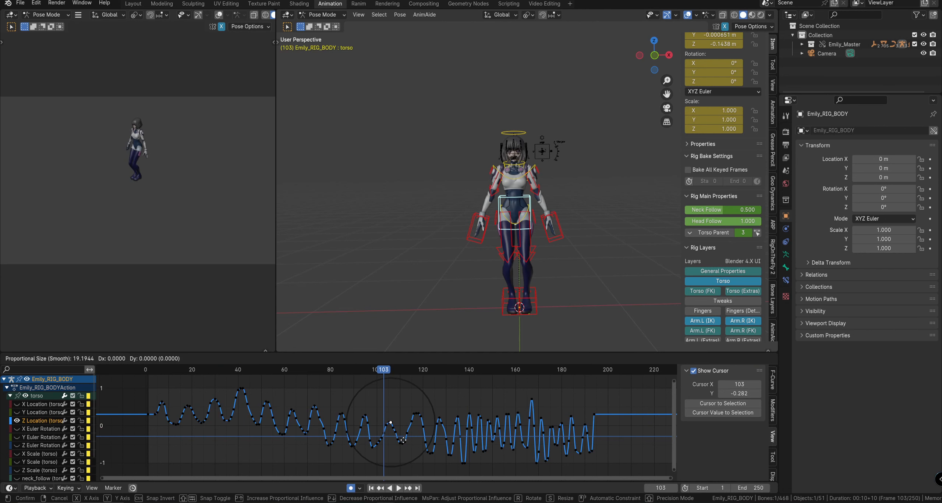
left_click(405, 444)
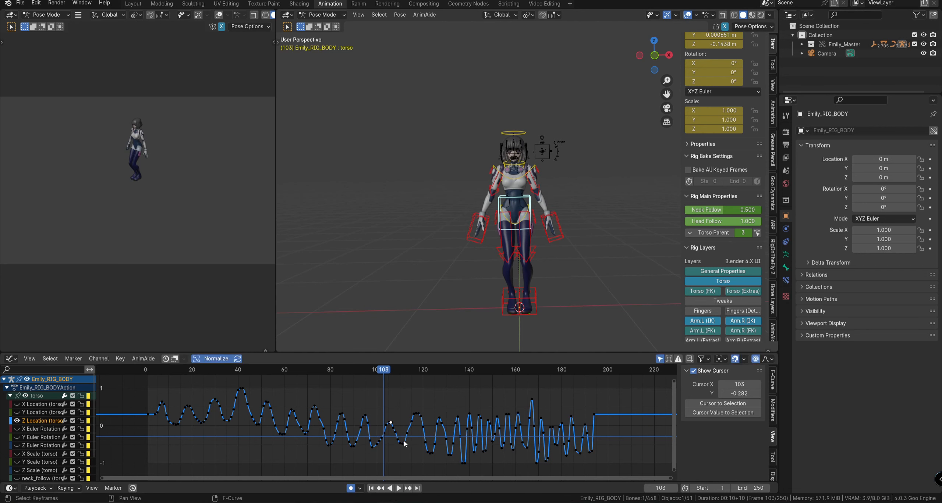
scroll(405, 444, "down", 2)
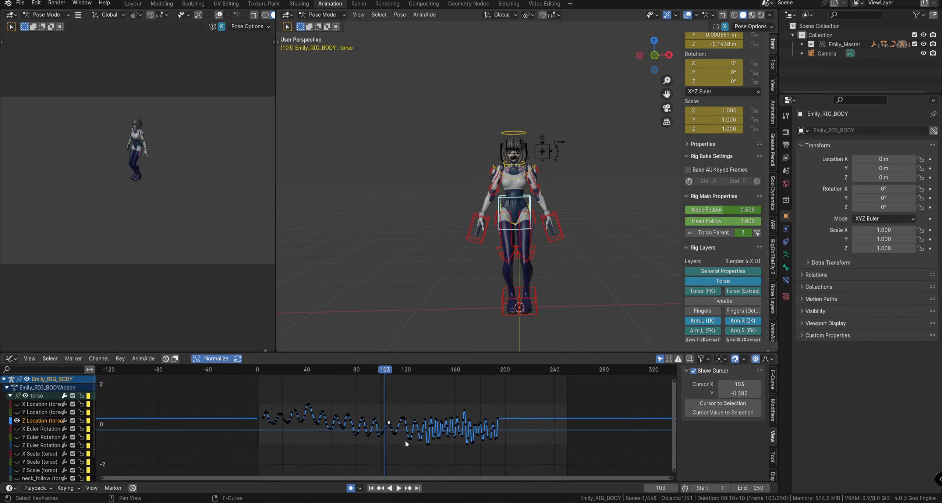
Step: Enlarge the proportional influence to about 66 and raise the Z Location keyframe near frame 106 along Y
key("g")
scroll(405, 441, "down", 6)
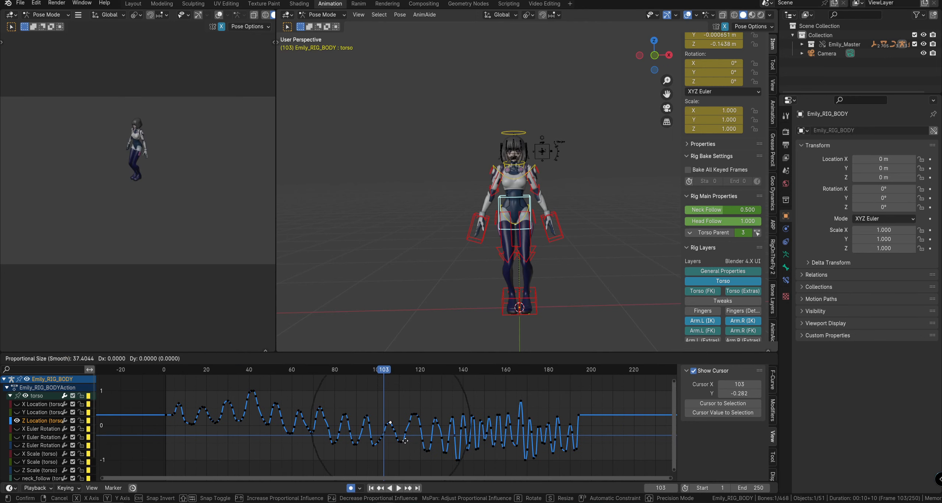
left_click(409, 440)
scroll(411, 440, "down", 1)
scroll(412, 440, "down", 2)
key("g")
scroll(412, 435, "down", 8)
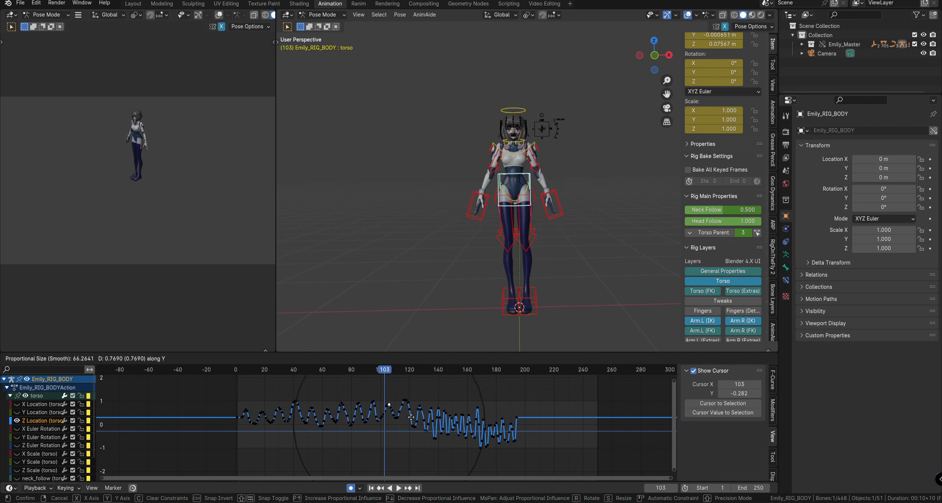
left_click(411, 411)
Step: Lower the Z Location keyframe near frame 60 with proportional editing and play back the animation
left_click(322, 428)
key("g")
left_click(322, 438)
key("shift+ctrl+space")
key("space")
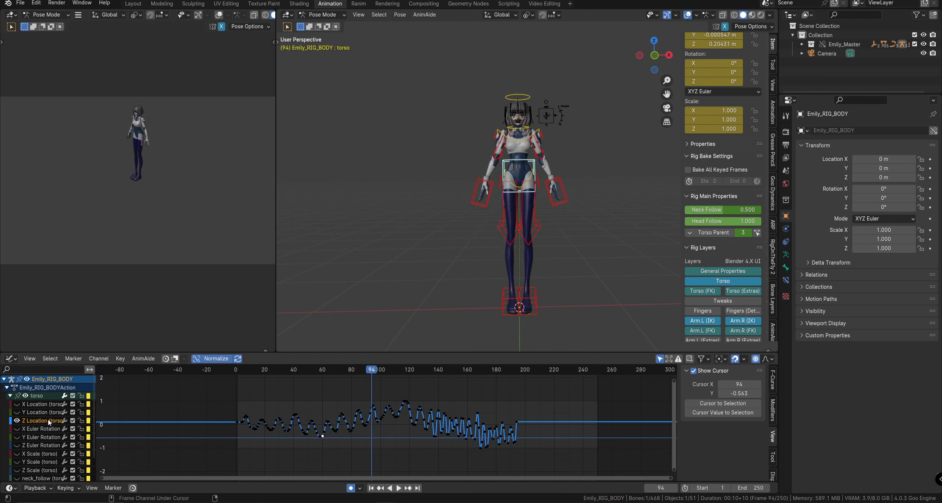
Step: Reveal all the torso curves, and isolate the Z Location curve again from one of its keyframes
key("alt+h")
left_click(385, 450)
key("Home")
scroll(425, 436, "down", 3)
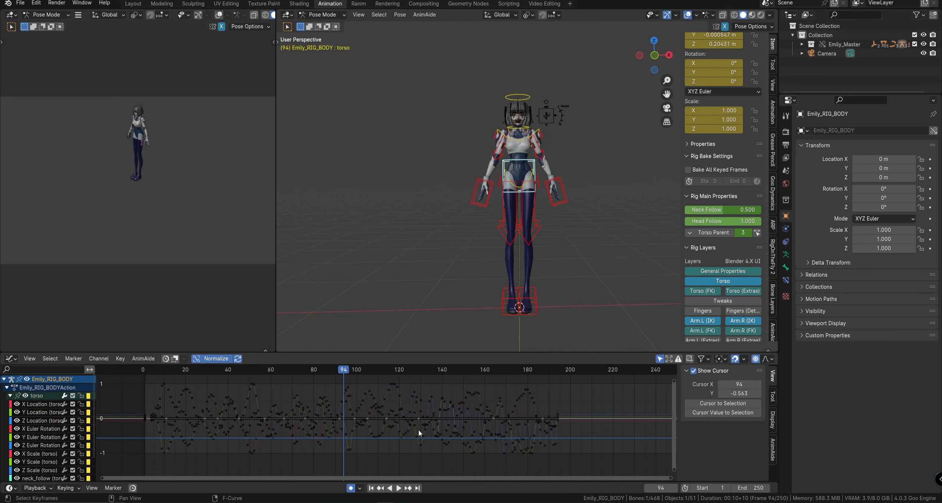
middle_click_drag(301, 445, 310, 449)
middle_click_drag(375, 433, 411, 420, "ctrl")
left_click(396, 412)
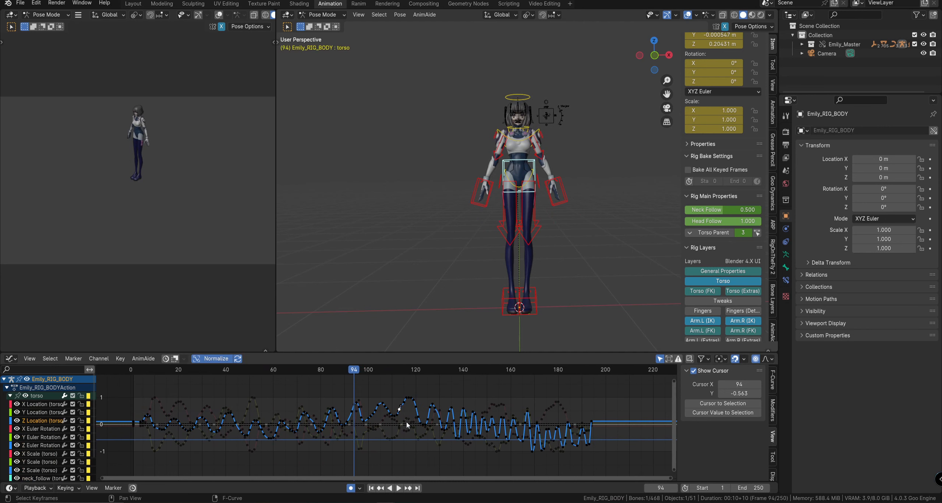
key("shift+h")
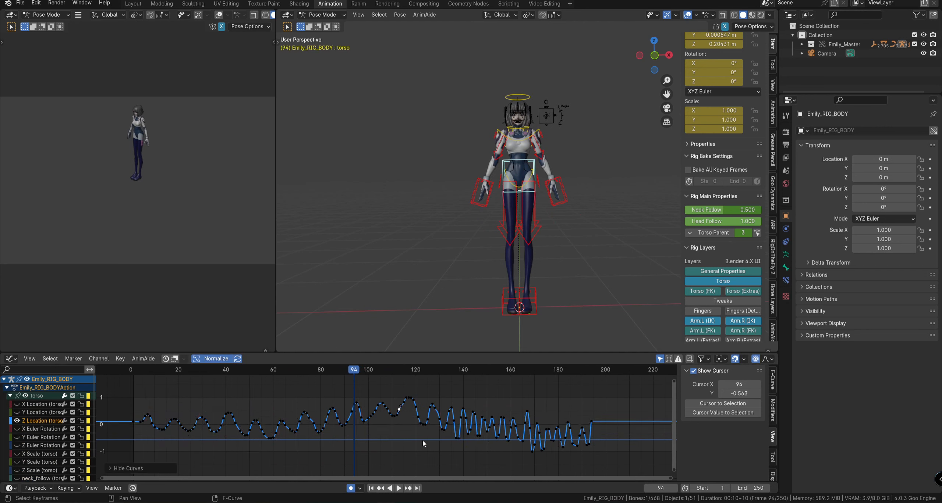
left_click(423, 441)
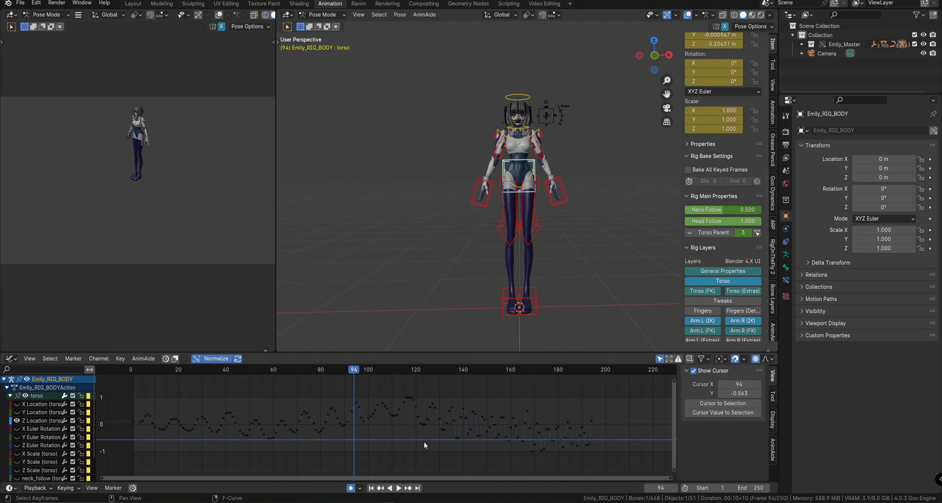
Step: Select the Z Location keyframes between about frames 40 and 180 and try Breakdown from the blend operations
left_click_drag(562, 390, 230, 480)
key("alt+d")
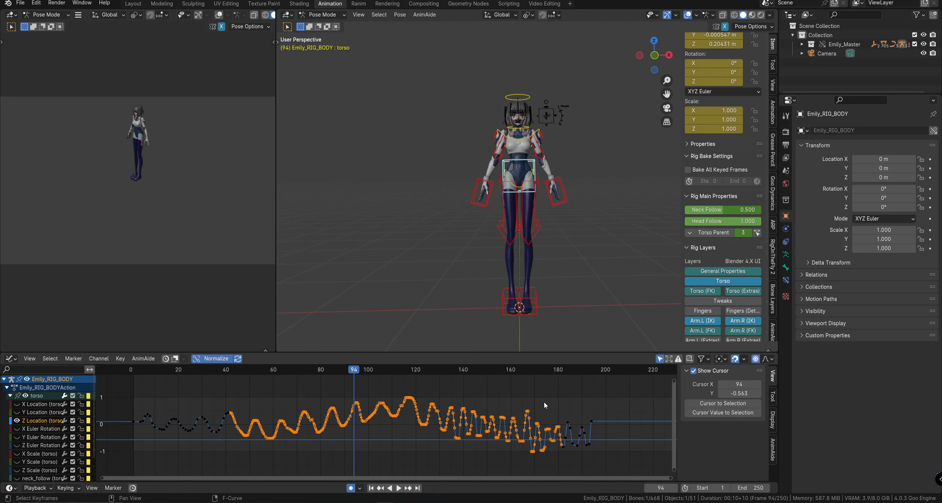
key("alt+d")
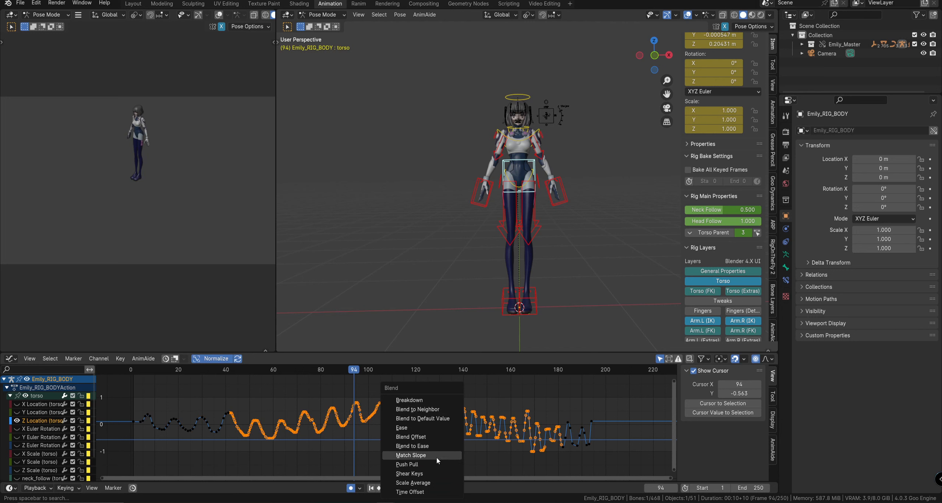
left_click(433, 401)
key("Escape")
key("alt+d")
left_click(411, 413)
key("Escape")
Step: Try the Ease, Blend to Default Value and Match Slope operations on the selected Z Location keyframes
key("alt+d")
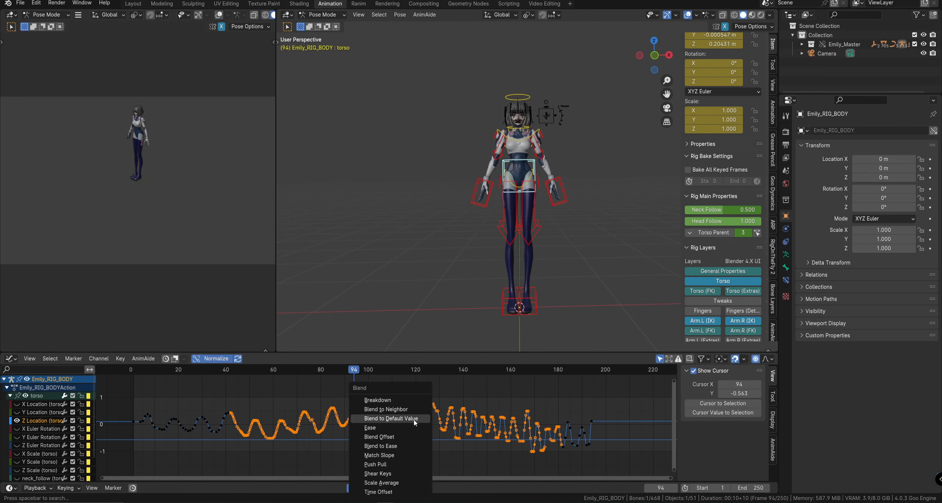
left_click(414, 428)
key("Escape")
key("alt+d")
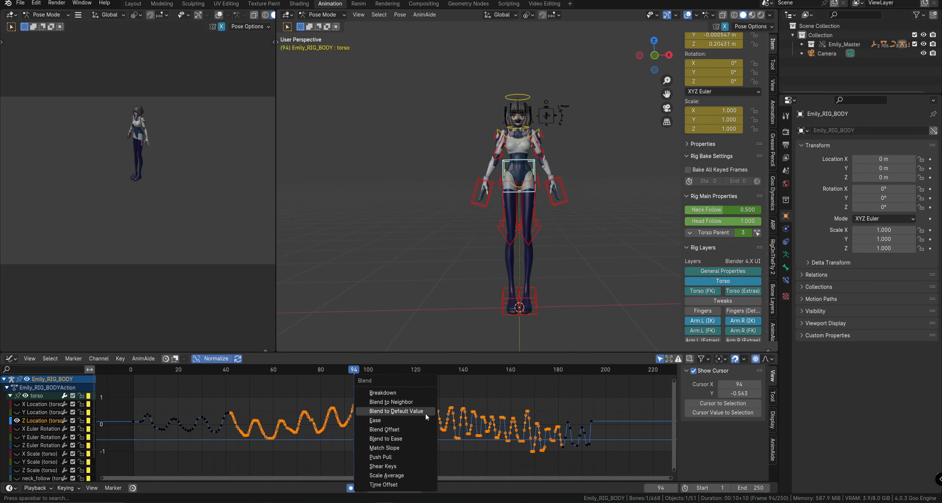
left_click(426, 411)
key("Escape")
key("alt+d")
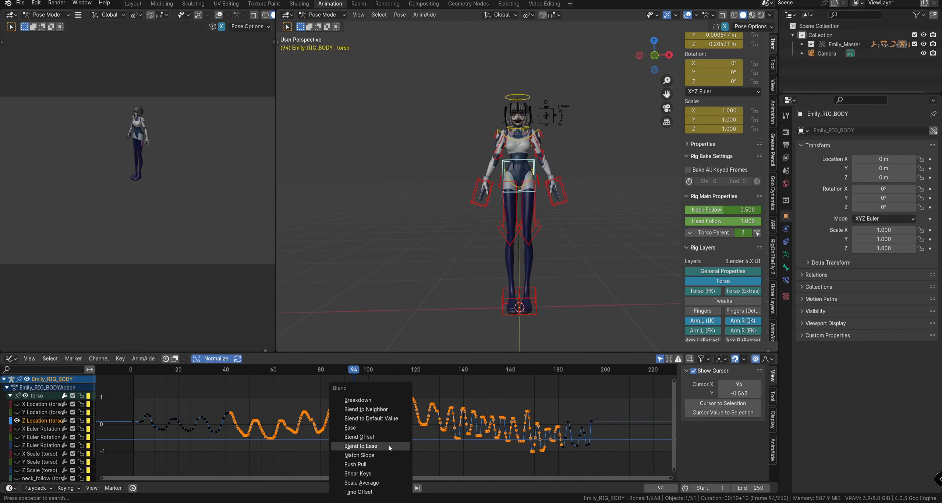
left_click(396, 453)
key("Escape")
Step: Go to frame 213 and key location, rotation, scale and custom properties for all the rig's bones
middle_click_drag(519, 444, 445, 444)
left_click(559, 411)
right_click(560, 410, "shift")
key("alt+d")
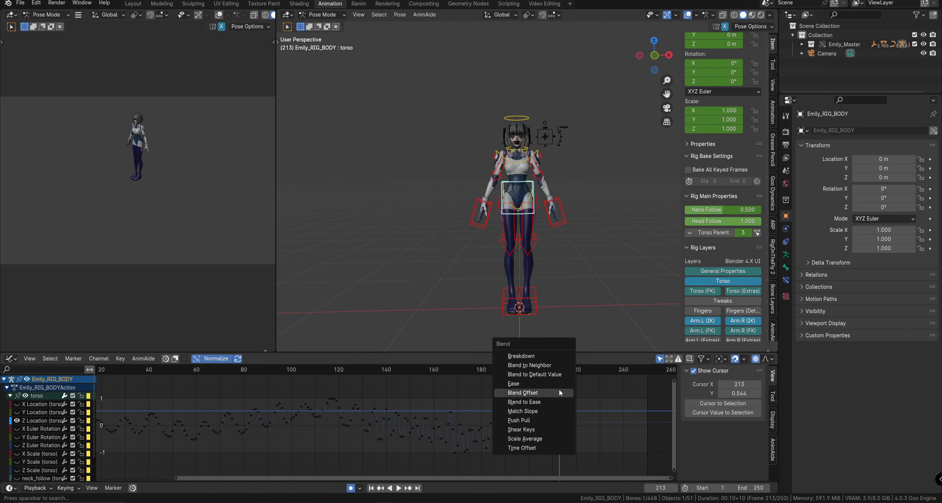
left_click(559, 392)
key("a")
key("i")
left_click(558, 410)
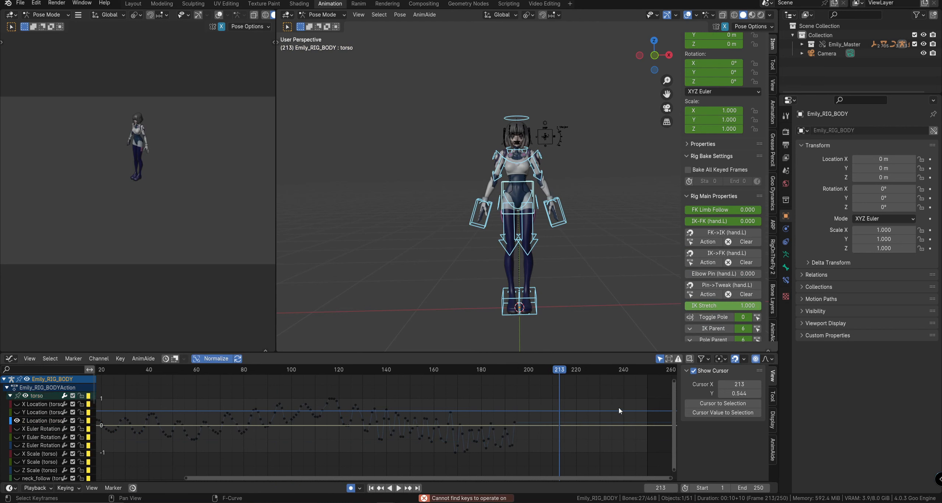
Step: Select the Z Location keyframe at frame 213 and try Blend Offset and Match Slope on it
left_click_drag(598, 414, 548, 440)
key("alt+d")
left_click(546, 439)
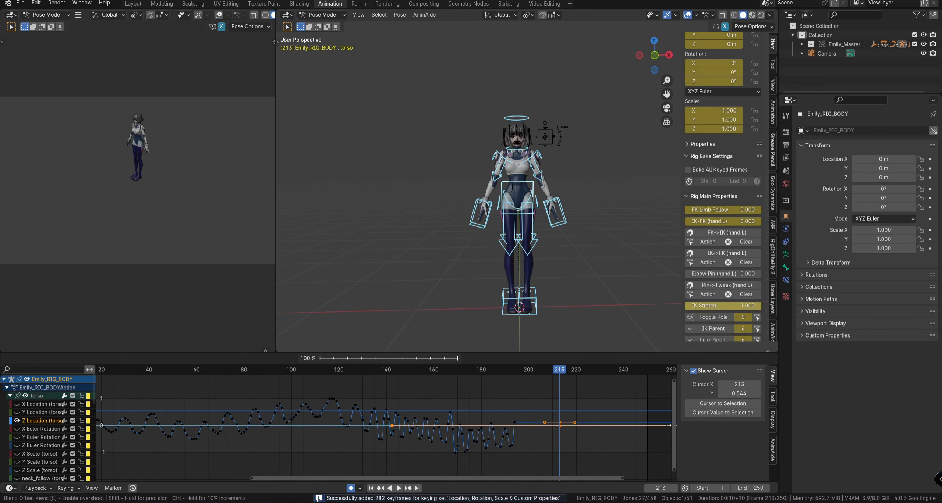
left_click(661, 425)
key("alt+d")
left_click(596, 423)
left_click(530, 418)
key("alt+d")
left_click(553, 429)
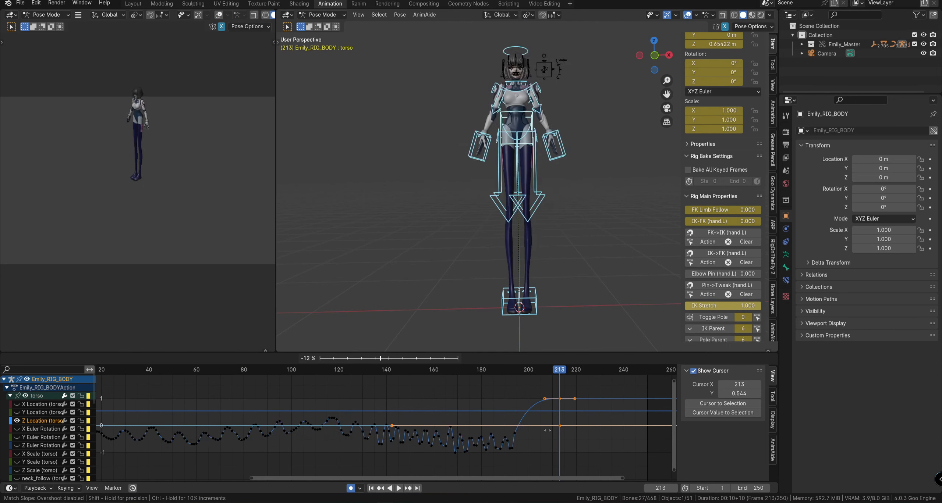
left_click(563, 438)
Step: Go to frame 134 and try a blend operation on the Z Location keyframes between about frames 112 and 150
left_click(370, 419)
right_click(372, 419, "shift")
middle_click_drag(371, 420, 413, 422)
left_click_drag(455, 394, 361, 447)
key("alt+d")
left_click(411, 420)
left_click(435, 420)
Step: Apply Match Slope and Push Pull to the selected Z Location keyframes around frame 134
key("alt+d")
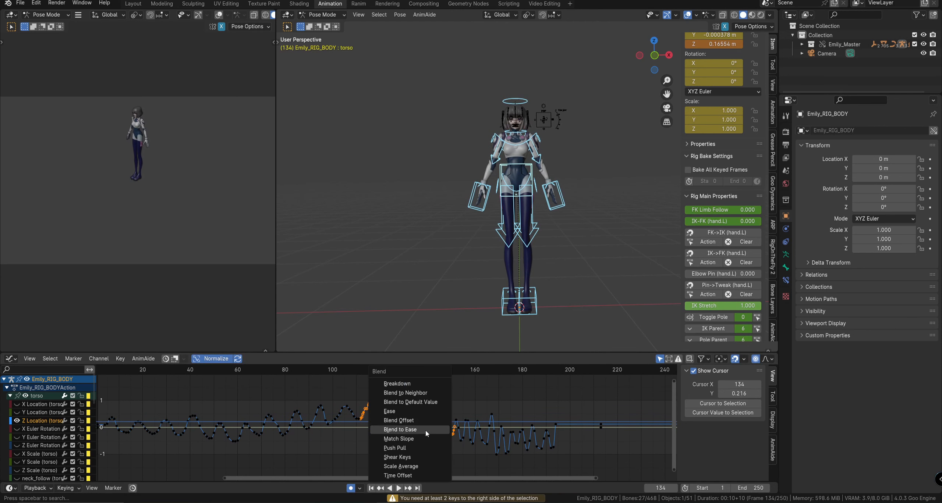
left_click(425, 439)
left_click(409, 439)
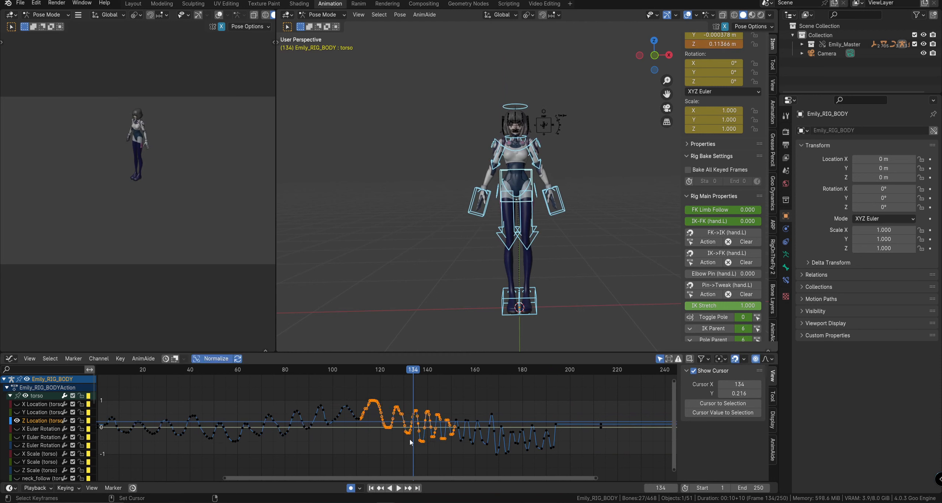
key("alt+d")
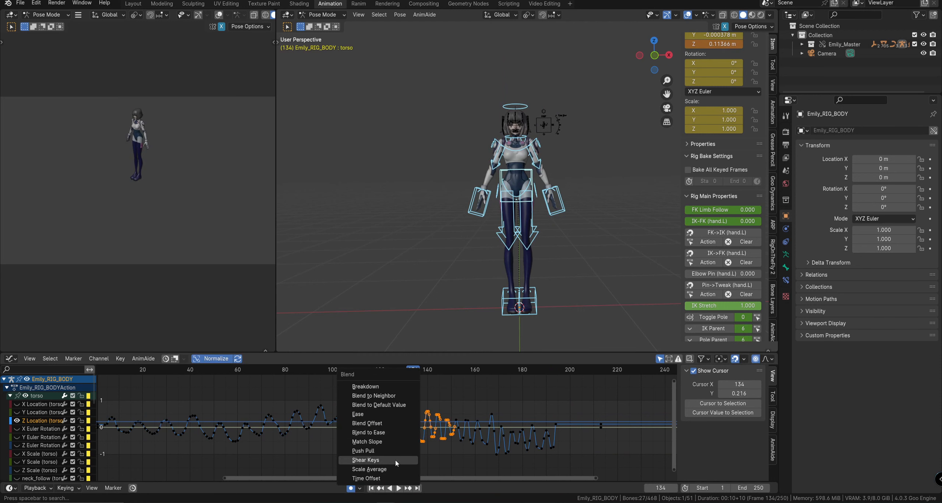
left_click(399, 454)
left_click(412, 454)
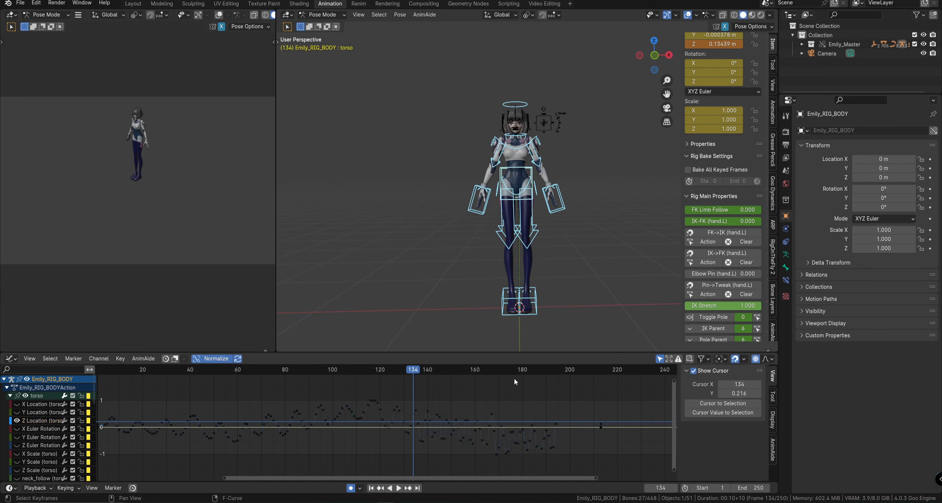
Step: Apply a Time Offset of 10 frames to the Z Location keyframes between about frames 117 and 177
key("alt+d")
left_click(384, 476)
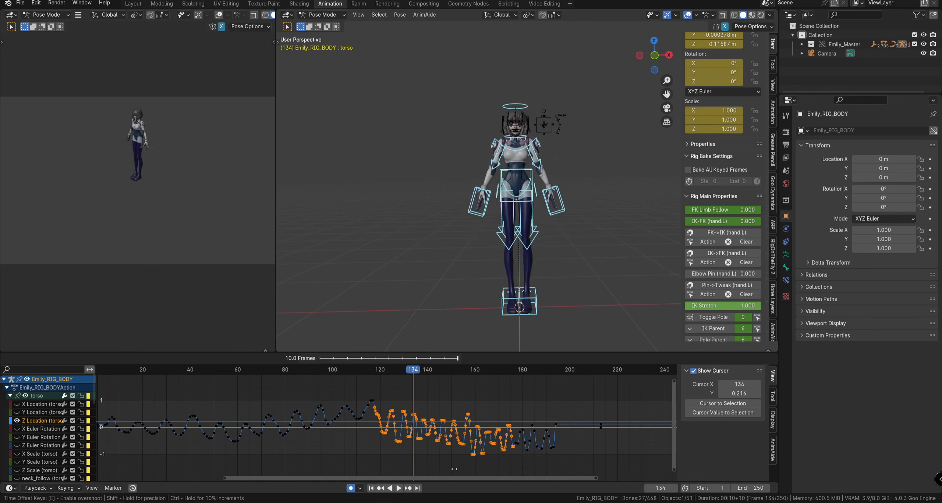
left_click(501, 465)
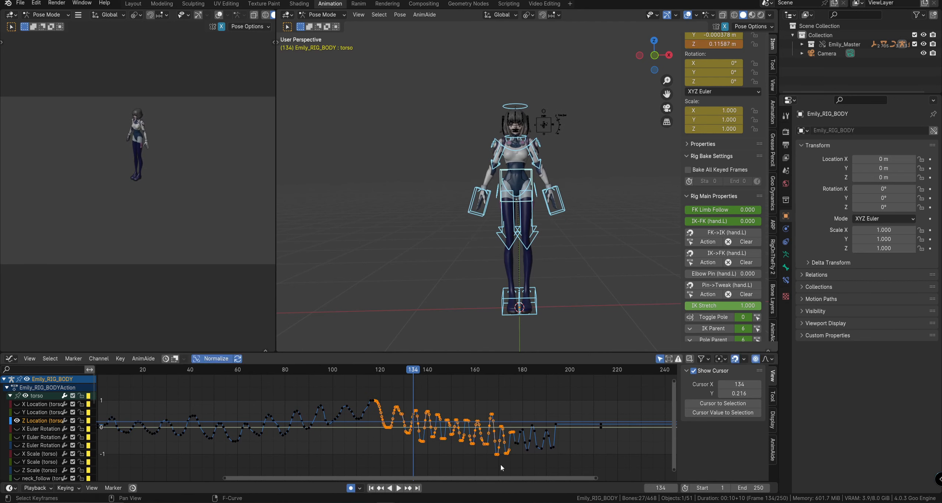
Step: Reveal all the torso curves and turn off proportional editing
left_click(335, 444)
key("a")
key("alt+h")
key("alt+a")
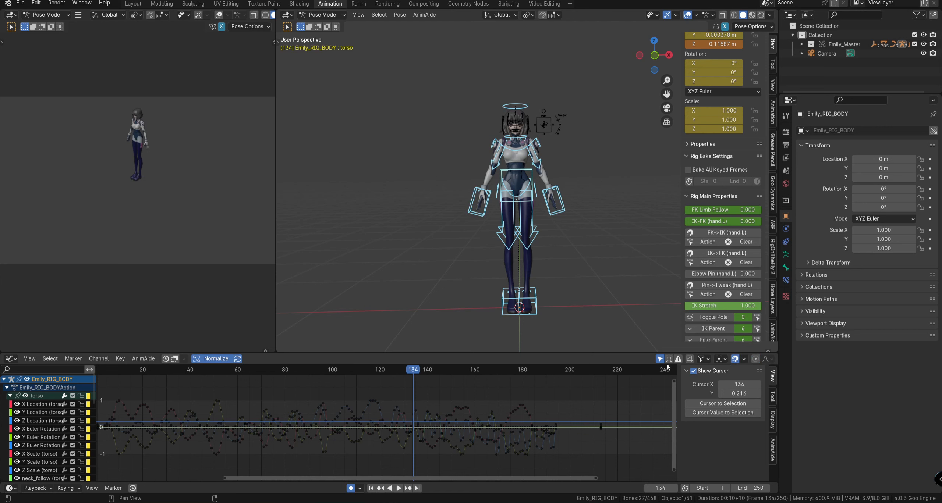
Step: Select the torso's upper location keyframes between about frames 165 and 185 and move them about 12 frames earlier and upward
left_click(526, 413)
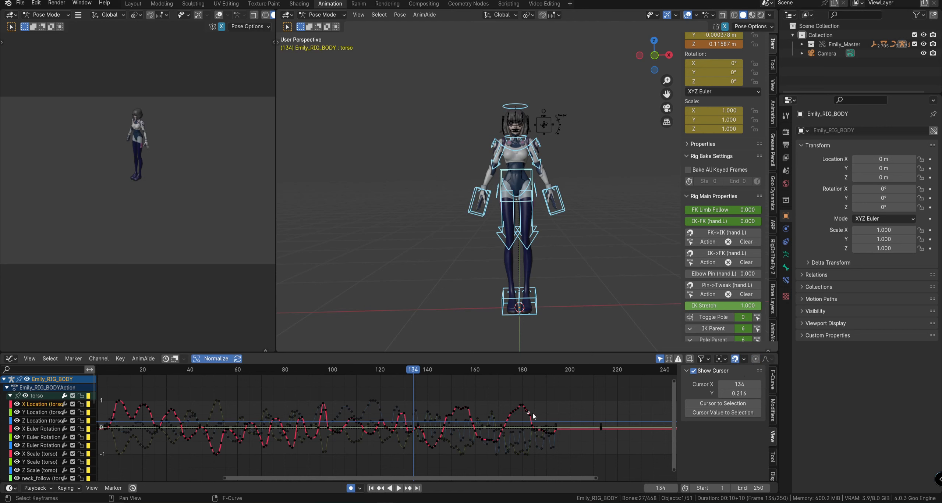
left_click_drag(534, 399, 487, 423)
left_click(735, 359)
key("g")
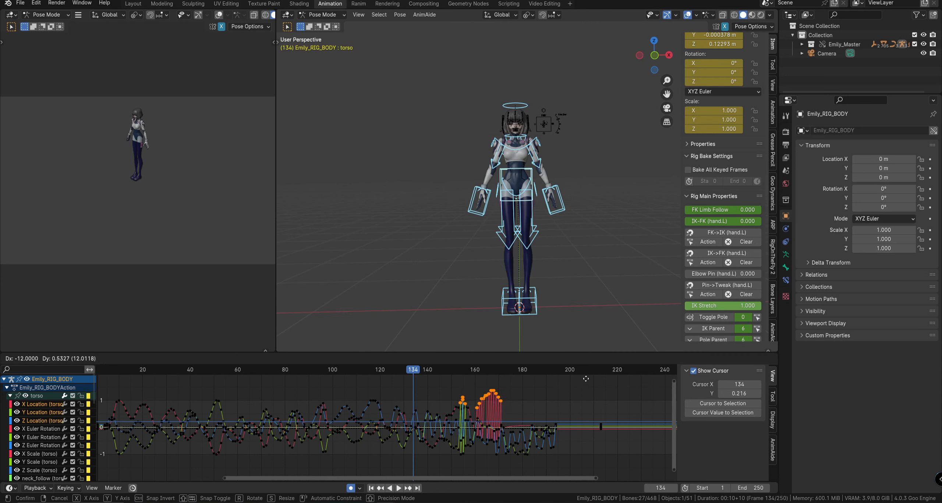
left_click(580, 381)
Step: Go to frame 1, select all the rig's bones and delete all their keyframes
left_click(577, 222)
middle_click_drag(569, 236, 568, 242)
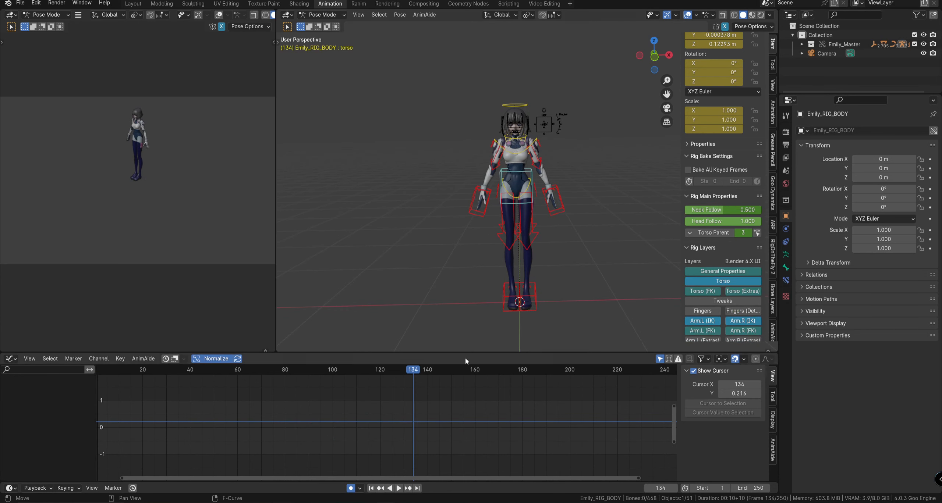
key("a")
scroll(223, 403, "down", 3)
left_click(159, 373)
key("a")
key("x")
left_click(427, 404)
Step: Key location, rotation, scale and custom properties for all the rig's bones at frame 1, and deselect them
key("KP_1")
key("alt+a")
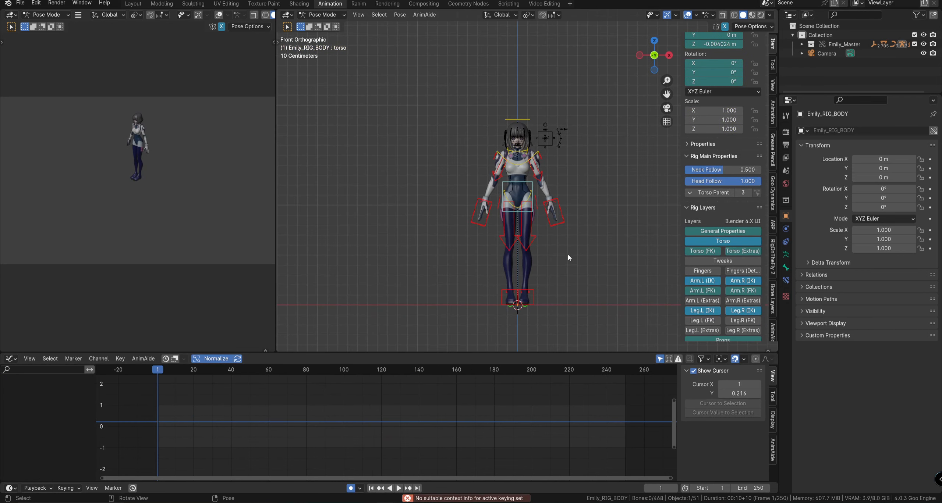
key("a")
key("i")
middle_click_drag(554, 250, 540, 240)
key("alt+a")
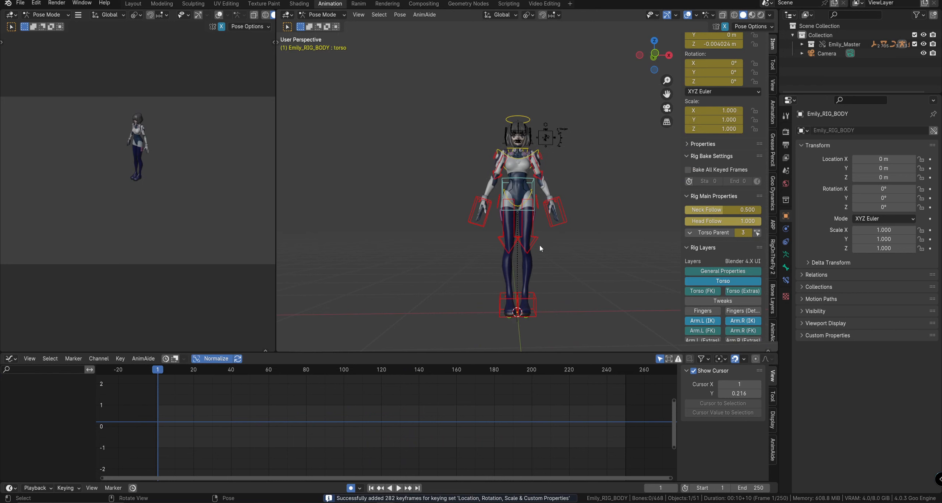
Step: Move the torso control slightly to a new position, and select the right foot's IK control
left_click(533, 181)
scroll(579, 232, "up", 1)
key("g")
left_click(573, 233)
left_click(513, 325)
key("g")
key("y")
right_click(503, 323)
key("q")
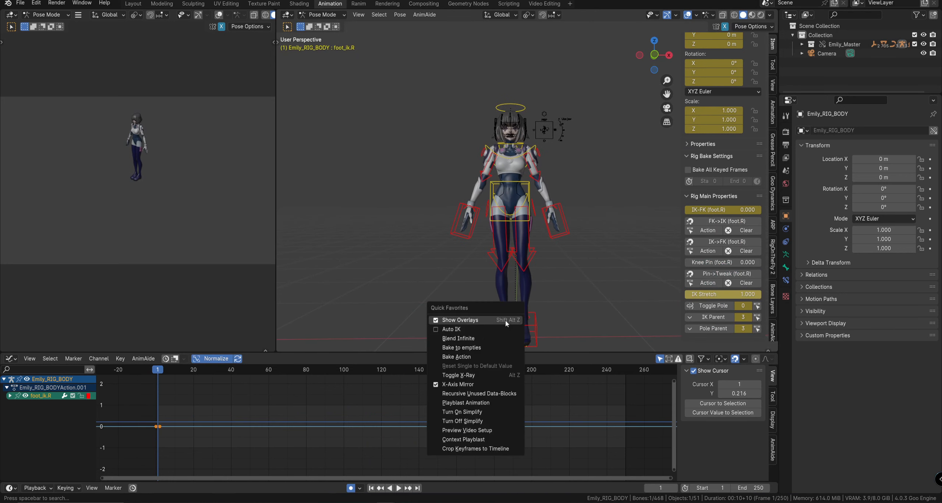
key("g")
key("y")
right_click(574, 290)
Step: Move the right foot's IK control outward along X and rotate it around Z so the toes point outward
key("g")
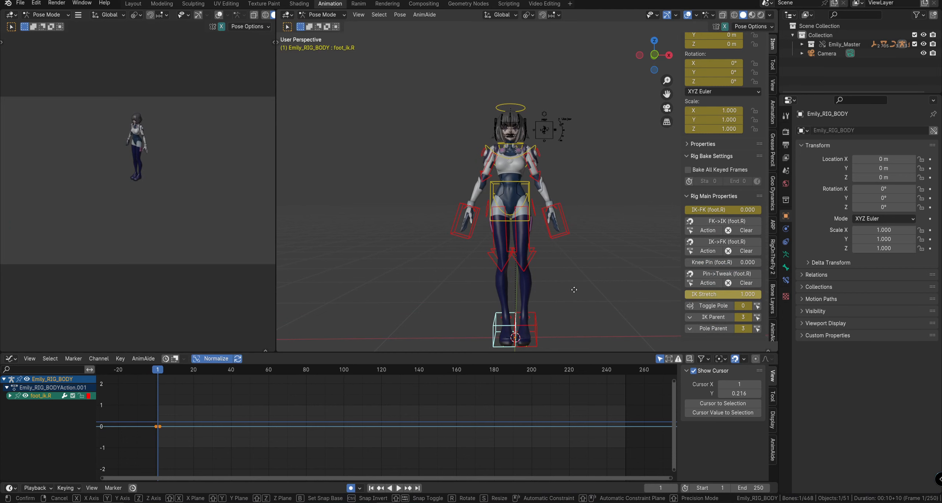
key("x")
left_click(557, 290)
key("r")
key("z")
left_click(544, 297)
Step: Rotate the left foot's IK control about 29° around Z and shift it along the ground plane
left_click(524, 317)
key("r")
right_click(535, 323)
left_click(535, 323)
key("r")
key("z")
left_click(536, 323)
middle_click_drag(536, 324, 536, 340)
key("g")
key("shift+z")
left_click(464, 28)
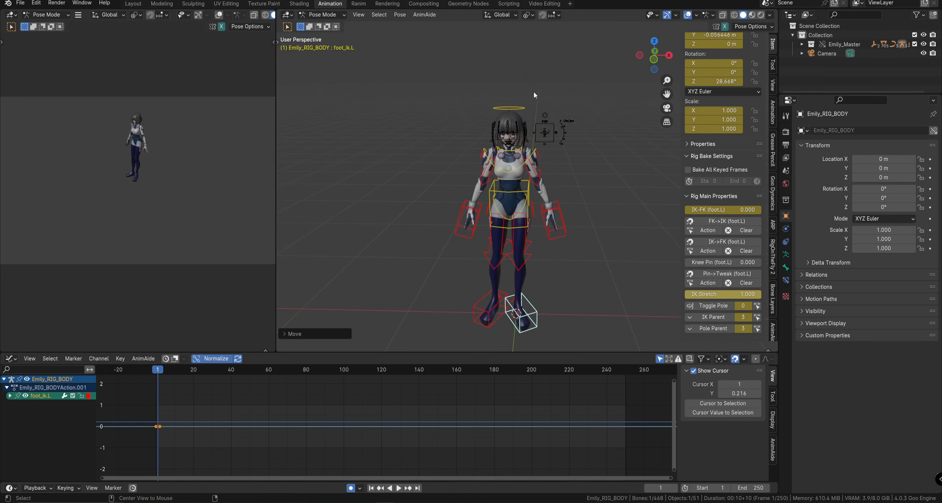
Step: Rotate the hips control, and freely rotate the chest control to angle the upper body
left_click(528, 186)
key("r")
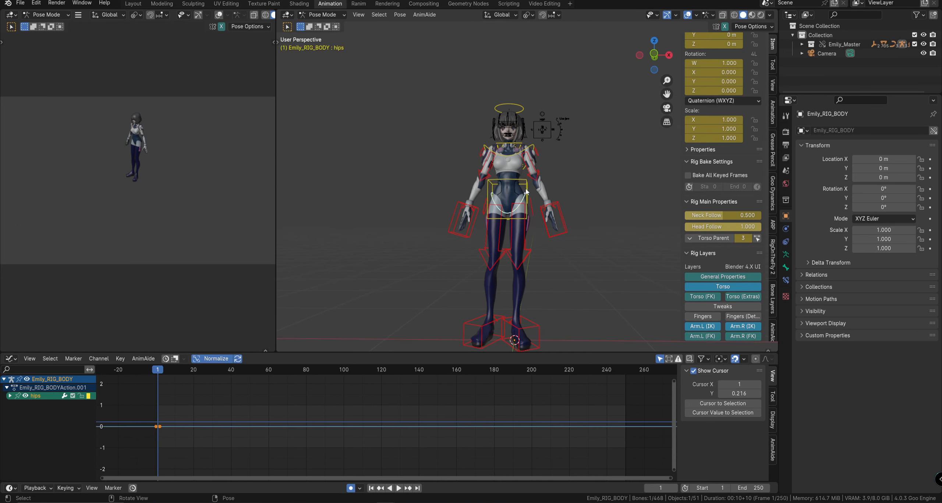
left_click(553, 180)
middle_click_drag(550, 182, 579, 169)
left_click(542, 156)
left_click(532, 149)
key("r")
left_click(622, 147)
key("r")
key("r")
left_click(625, 147)
Step: Select the left hand and upper arm IK controls together and rotate them to raise the arm sideways
left_click(561, 209)
left_click(539, 170, "shift")
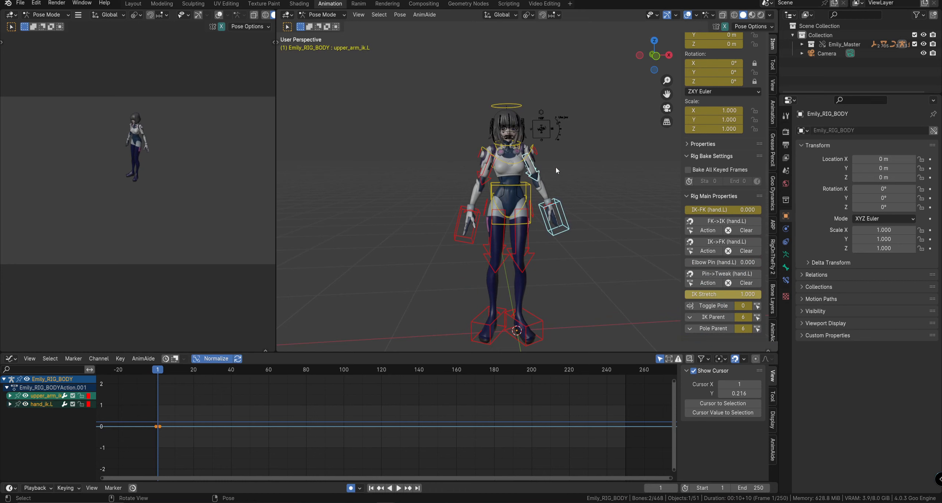
key("r")
left_click(556, 162)
key("r")
key("r")
left_click(561, 155)
key("r")
left_click(565, 145)
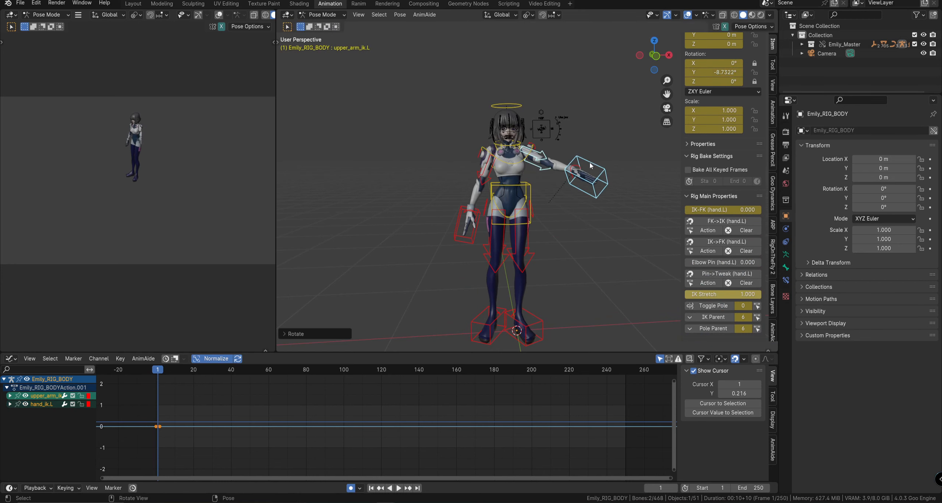
Step: Move the left hand's IK control up to about head height and rotate it so the hand points upward
left_click(589, 161)
key("g")
left_click(580, 134)
key("r")
left_click(609, 140)
key("r")
key("r")
left_click(599, 121)
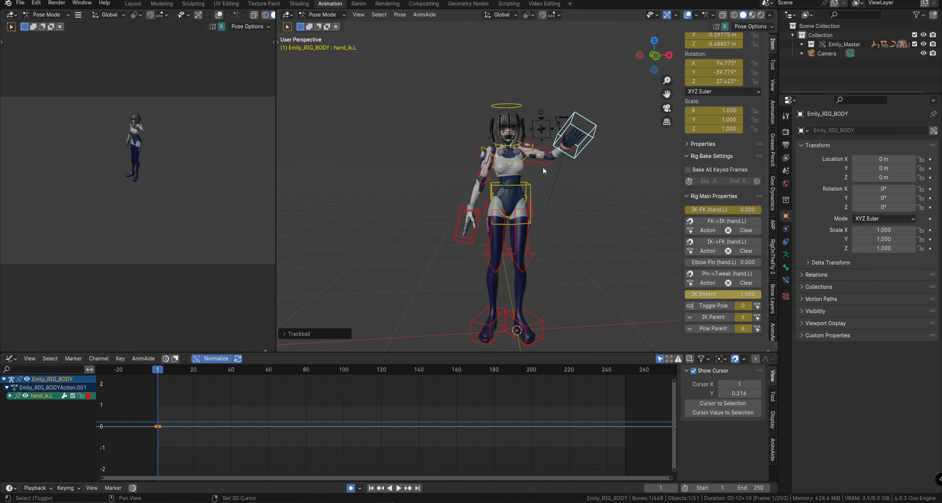
Step: Rotate the left hand and upper arm IK controls together to lift the arm into a waving pose
left_click(544, 163, "shift")
key("r")
key("r")
left_click(566, 151)
key("r")
left_click(564, 155)
key("r")
key("r")
left_click(576, 138)
middle_click_drag(577, 134, 578, 152)
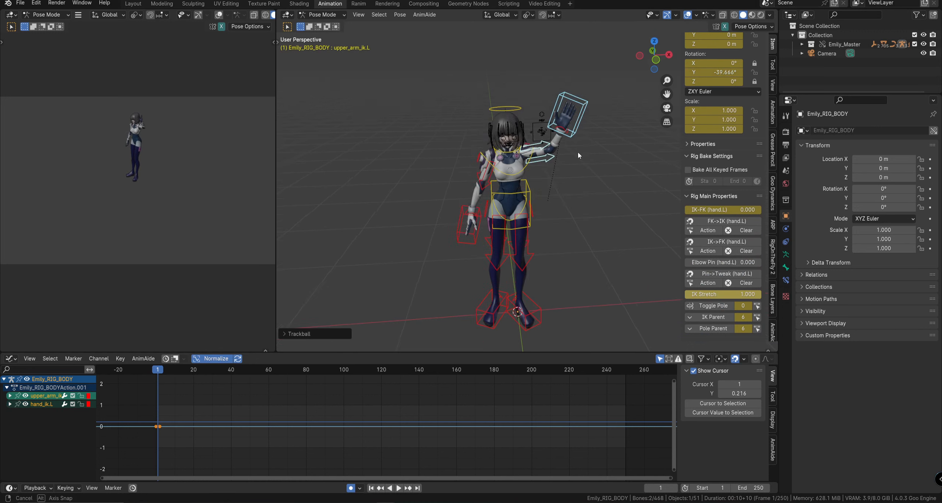
Step: Rotate the control at the base of the neck and the right shoulder control to refine the upper body
left_click(515, 153)
middle_click_drag(546, 190, 545, 177)
key("r")
left_click(548, 170)
left_click(492, 173)
left_click(492, 166)
key("r")
left_click(489, 173)
Step: Select the right hand and upper arm IK controls together and rotate the arm closer to the body
left_click(483, 225)
left_click(481, 170, "shift")
left_click(476, 237)
left_click(482, 195, "shift")
key("r")
left_click(582, 174)
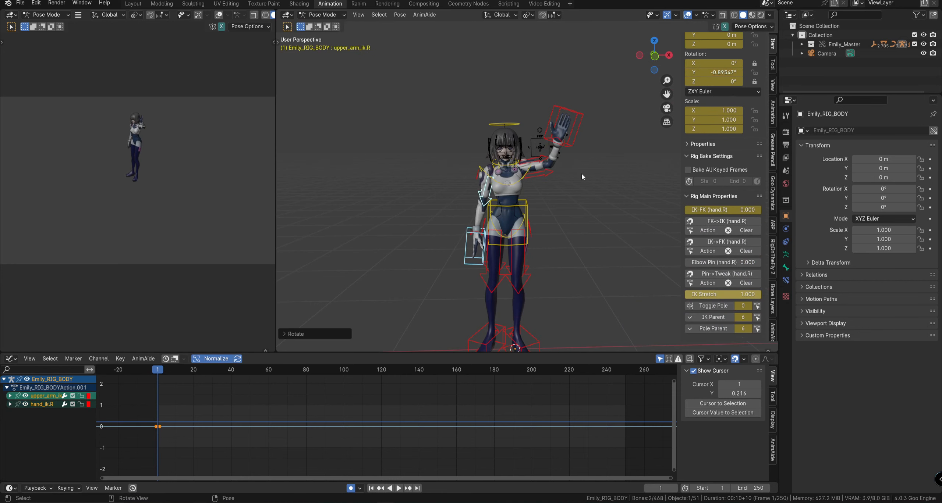
Step: Rotate the head control freely to turn and tilt the head
left_click(517, 124)
key("r")
key("r")
left_click(647, 123)
Step: Inspect the posed head and upper body up close with the overlays hidden, and show the overlays again
key("q")
left_click(643, 62)
scroll(564, 166, "up", 1)
scroll(549, 215, "up", 5)
middle_click_drag(564, 166, 571, 191, "shift")
key("q")
left_click(538, 218)
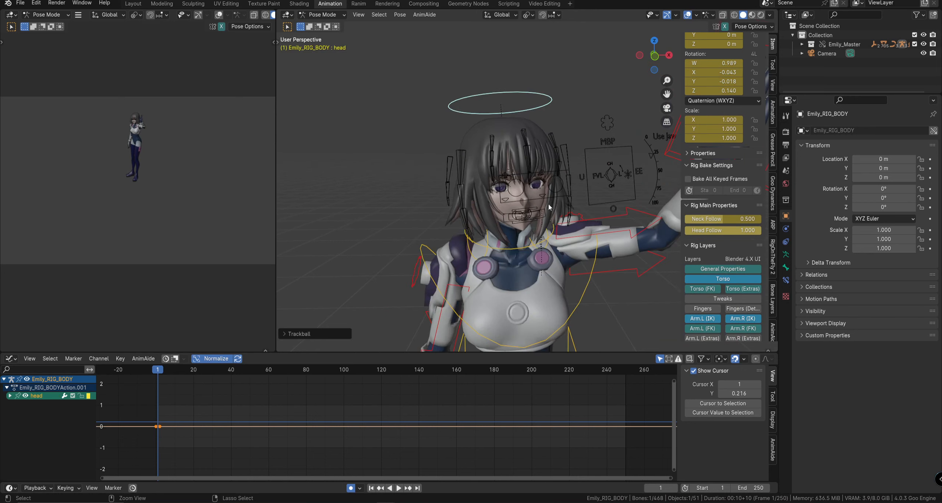
Step: Select the body and face rigs together in Object Mode and enter Pose Mode with both
key("ctrl+Tab")
left_click(561, 187)
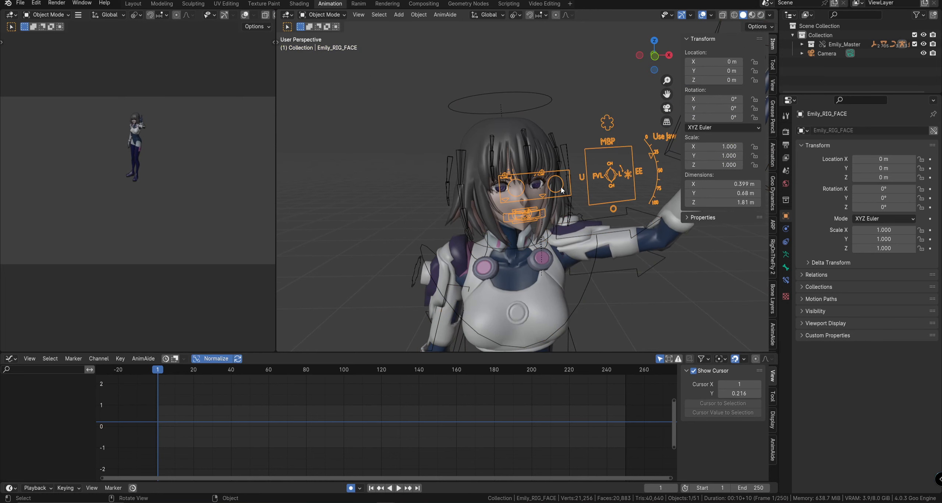
left_click(545, 94, "shift")
left_click(610, 146, "shift")
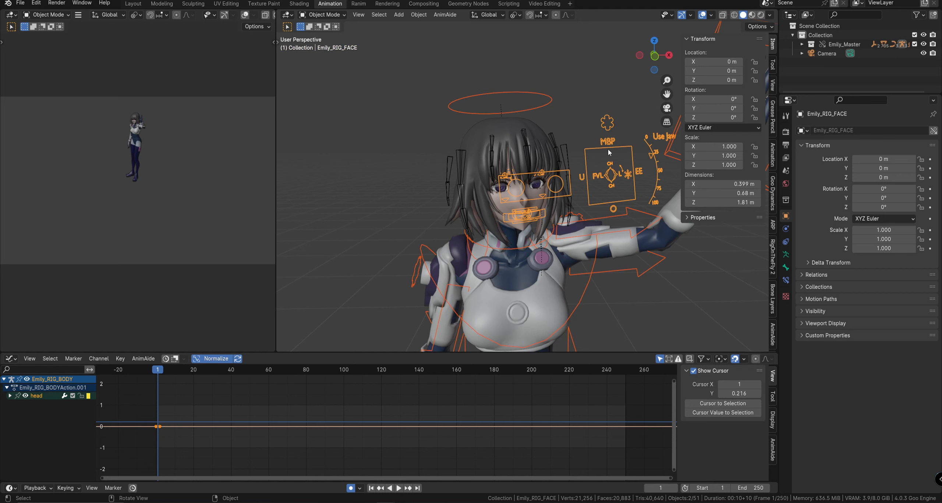
left_click(558, 132)
key("ctrl+Tab")
key("ctrl+Tab")
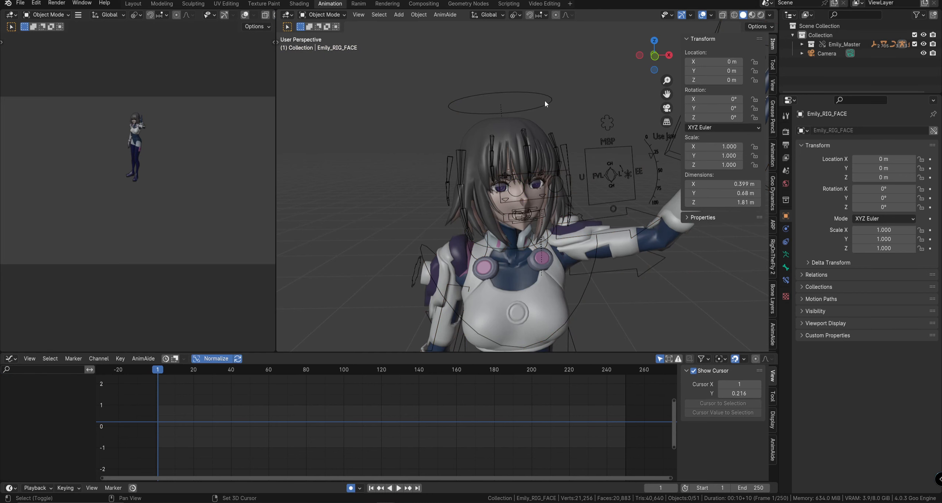
left_click(545, 106, "shift")
left_click(600, 145, "shift")
key("ctrl+Tab")
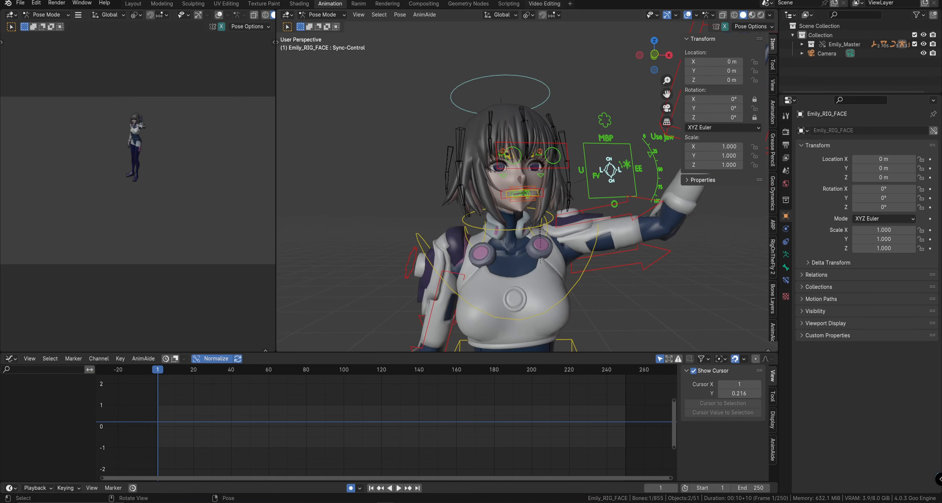
Step: Run the EMILY_FACE_rig_ui.py script in the Scripting workspace and return to the Animation workspace
left_click(509, 4)
left_click(463, 15)
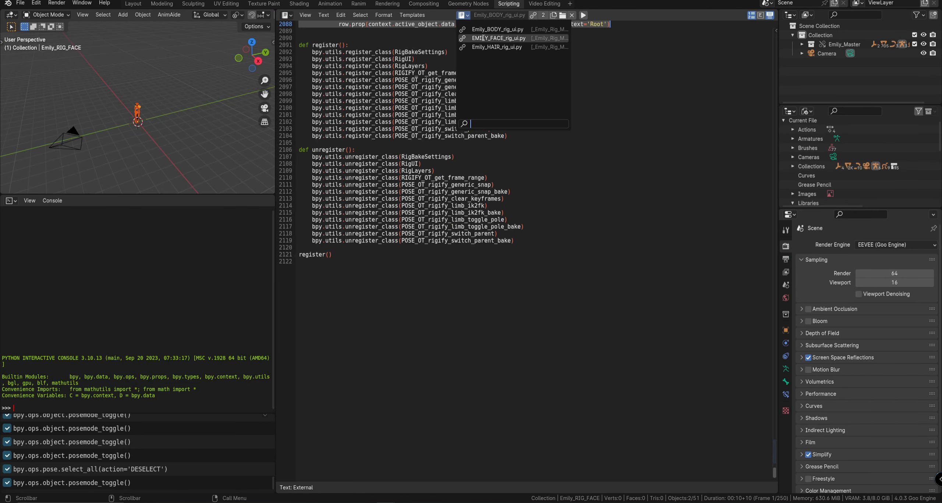
left_click(493, 38)
left_click(584, 15)
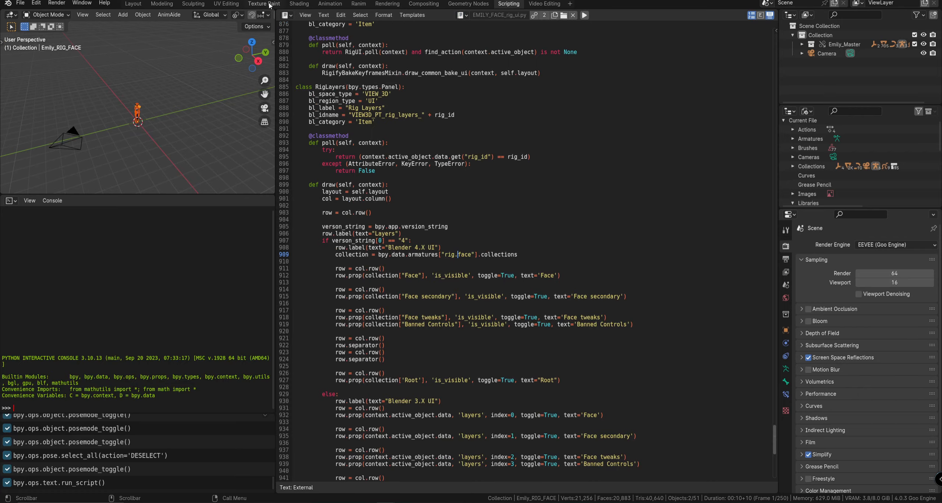
left_click(328, 4)
Step: Toggle the Face and Face secondary rig layers to preview their controls, leaving only Face shown
scroll(603, 235, "up", 4)
left_click(723, 239)
left_click(716, 247)
left_click(719, 247)
left_click(715, 238)
middle_click_drag(514, 188, 507, 205)
Step: Try to move the lower blink controls of both eyes along Z, and deselect them
left_click(527, 198)
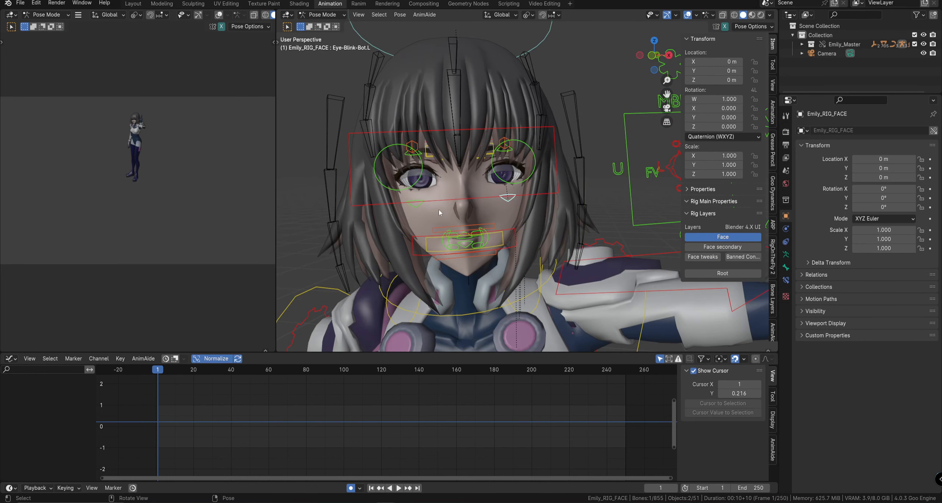
left_click(420, 210, "shift")
key("g")
key("z")
right_click(511, 207)
middle_click_drag(511, 207, 519, 216, "shift")
key("alt+a")
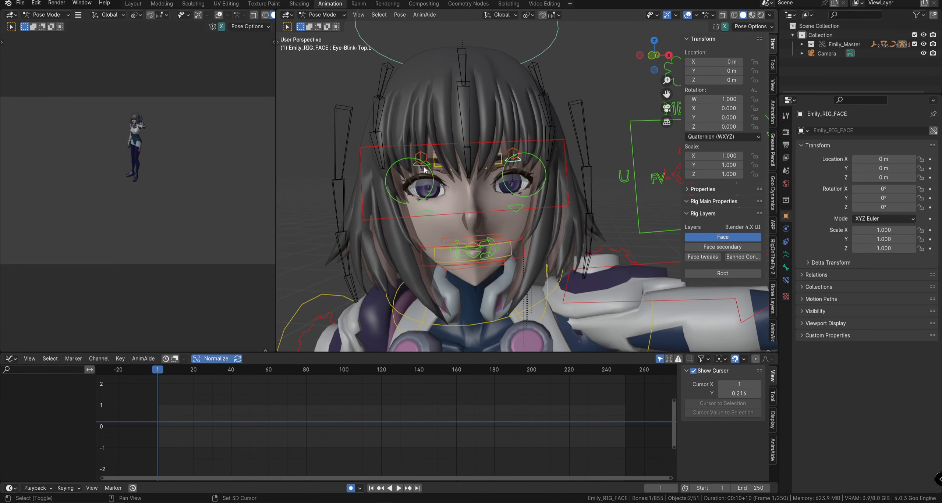
Step: Raise the left and right brow shape controls, the right one by about 0.01 m, and deselect them
left_click(512, 155)
key("g")
left_click(511, 139)
left_click(426, 159)
key("g")
left_click(426, 147)
key("alt+a")
Step: Try MatCap viewport lighting with several different matcaps, and return to Studio lighting
left_click(770, 15)
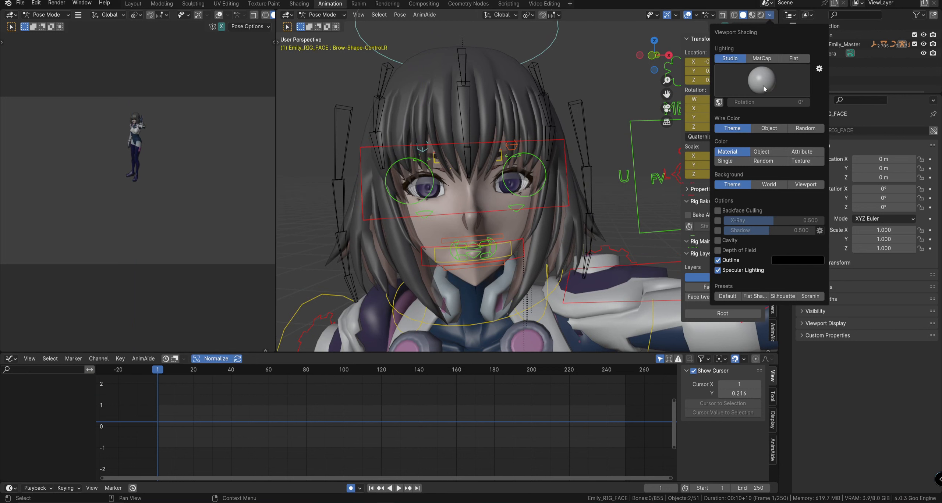
left_click(753, 59)
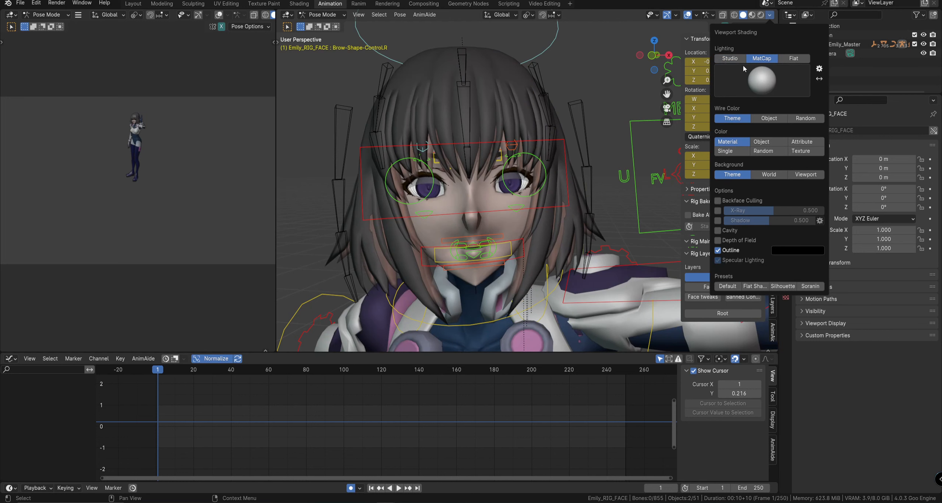
left_click(745, 76)
left_click(683, 113)
left_click(743, 79)
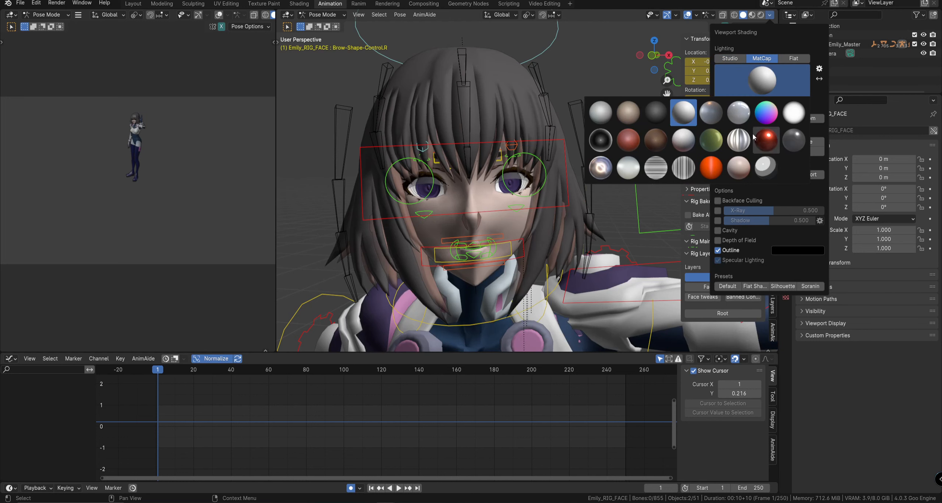
left_click(739, 139)
left_click(745, 79)
left_click(601, 113)
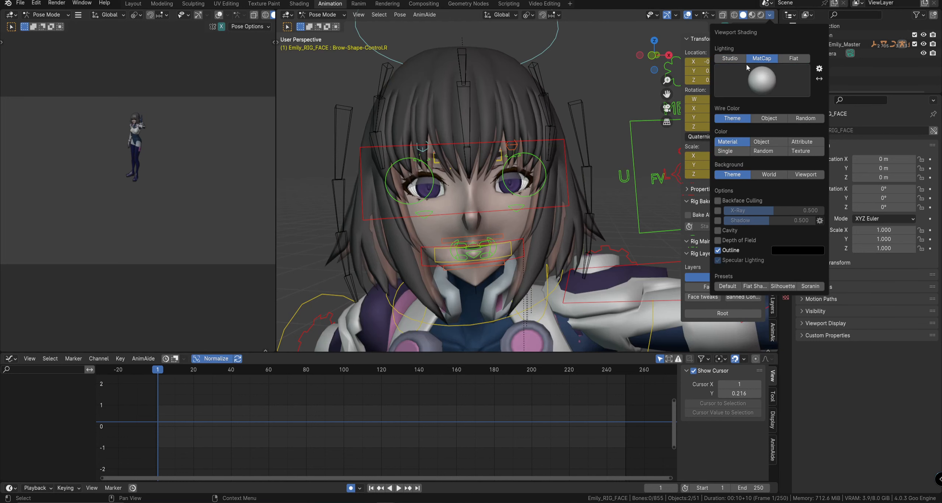
left_click(730, 59)
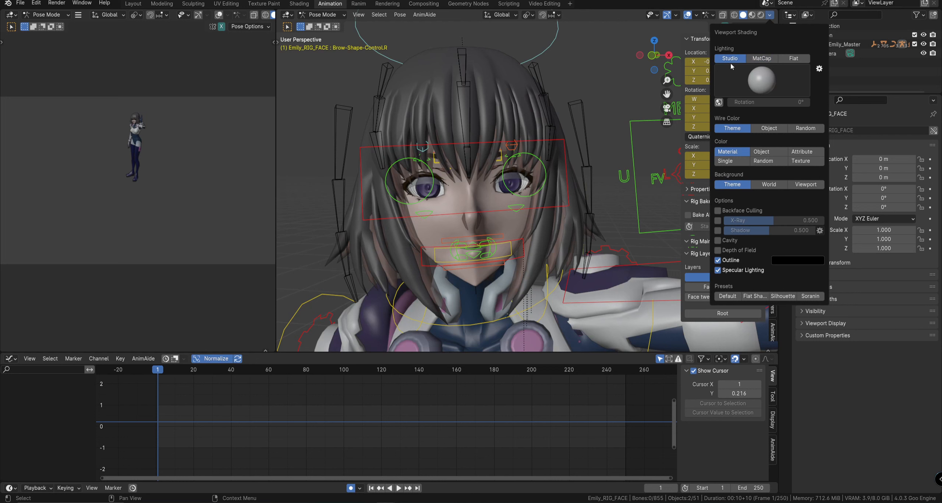
Step: Set the viewport color to Texture, apply the Soranin shading preset and review its cavity options
left_click(809, 163)
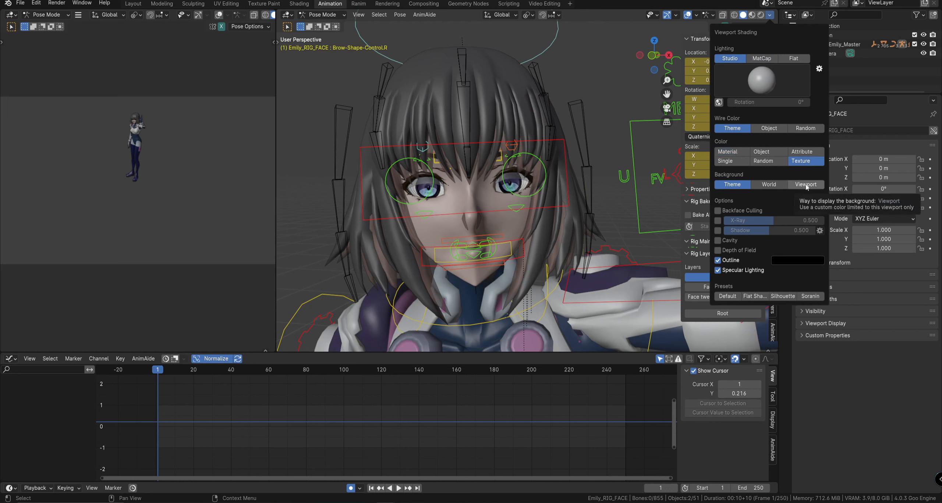
left_click(805, 297)
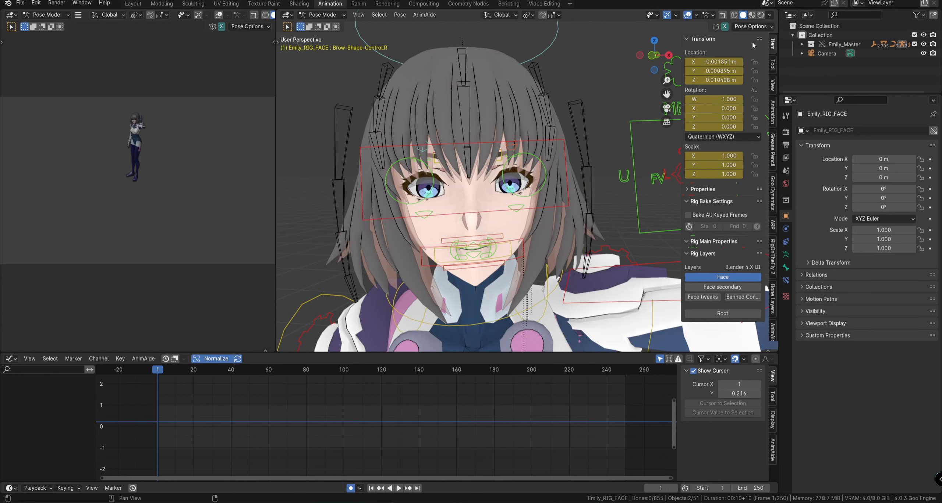
left_click(770, 15)
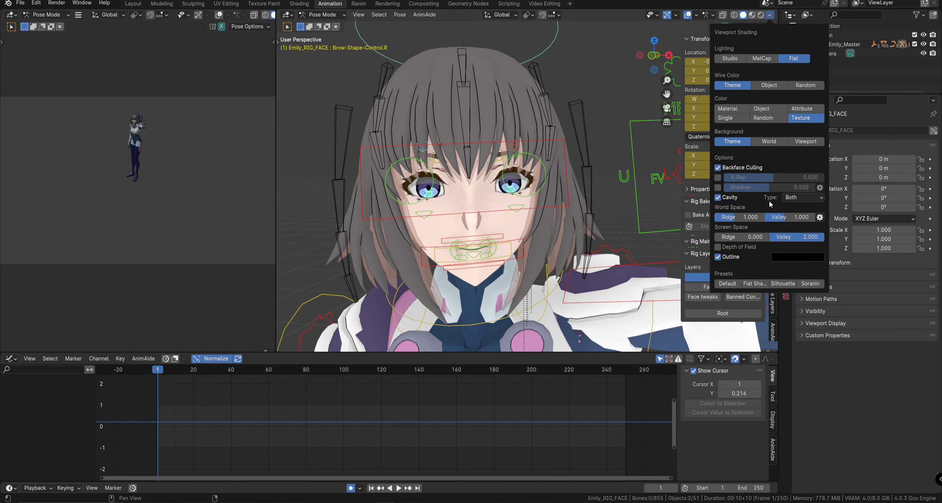
mouse_move(753, 220)
left_mouse_down()
mouse_move(774, 220)
mouse_move(753, 220)
left_mouse_up()
Step: Move the Eye-Look-Master control to shift the gaze to about X -0.008, Y 0.004, Z 0.006 m, and deselect it
scroll(568, 206, "down", 3)
middle_click_drag(517, 215, 548, 201)
scroll(548, 201, "up", 3)
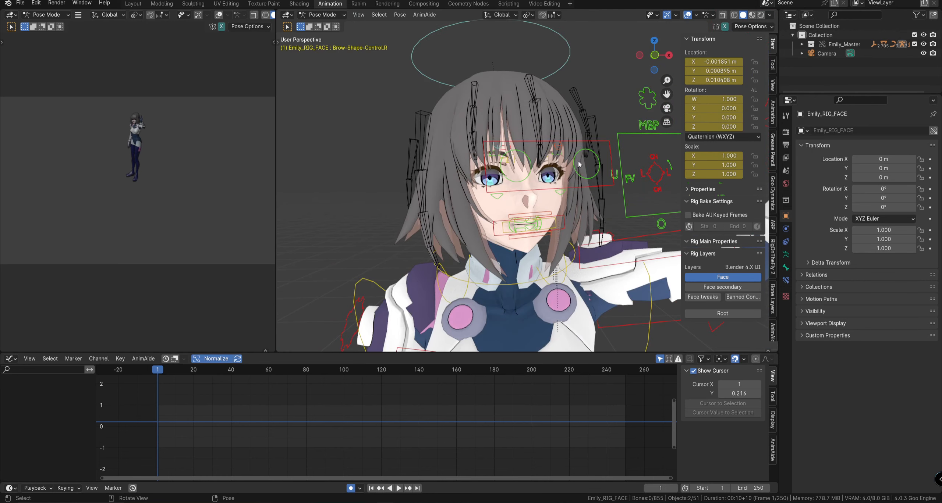
left_click(559, 194)
key("g")
left_click(570, 186)
scroll(570, 186, "up", 2)
key("alt+a")
Step: Open the add-on preferences and search the add-ons for "anim"
key("shift+alt+w")
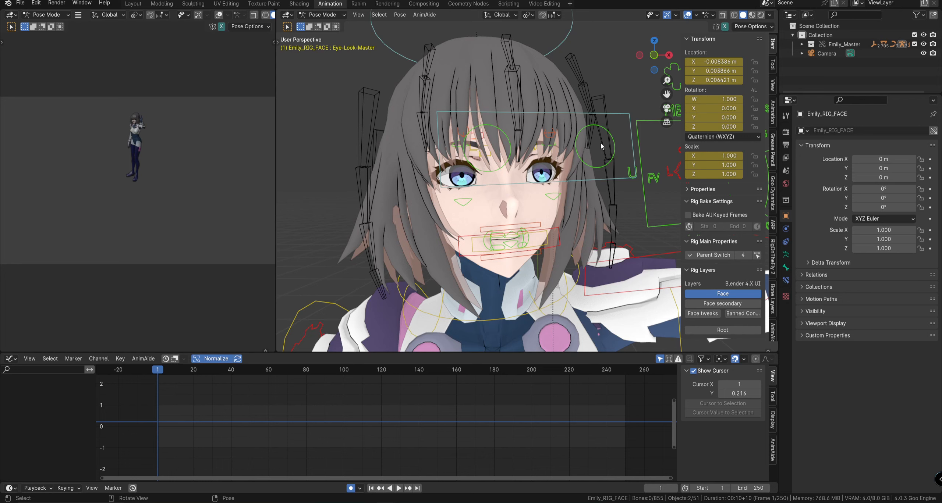
left_click(36, 3)
left_click(100, 129)
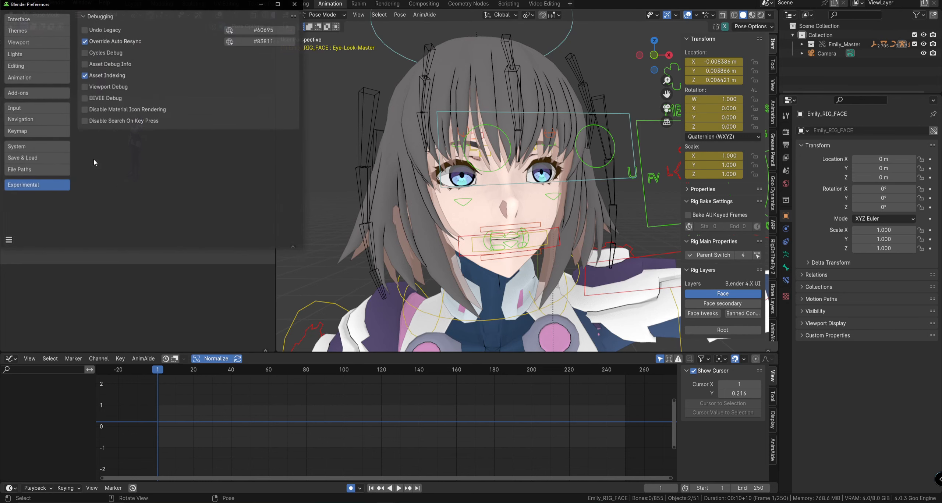
left_click_drag(136, 2, 456, 109)
left_click(385, 198)
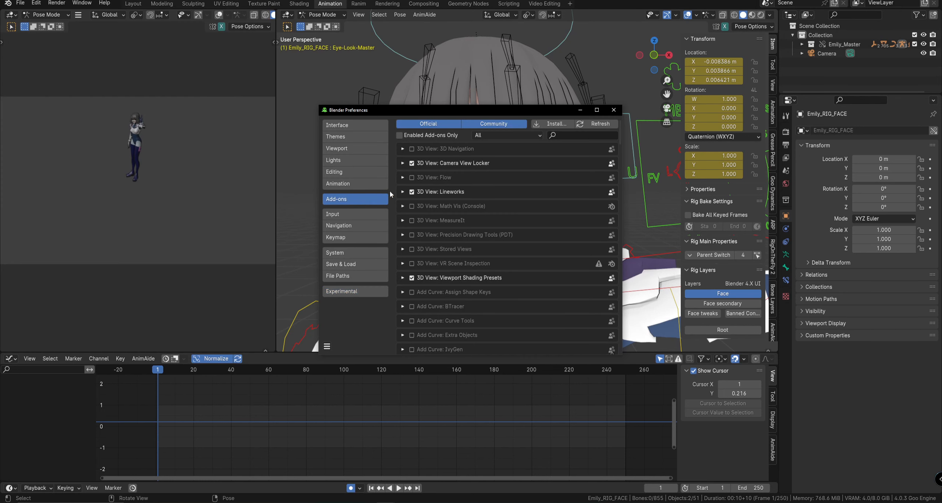
type("anim")
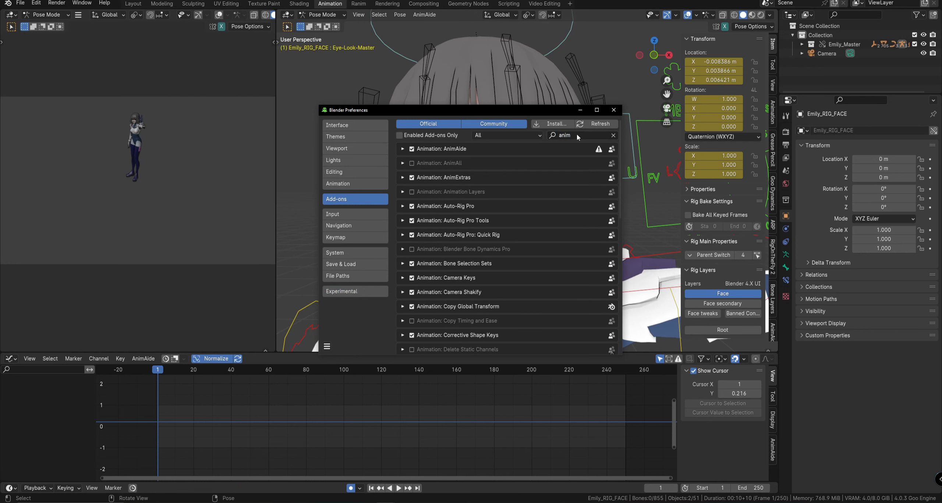
Step: Examine the Bone Selection Sets add-on's details and the other animation add-ons, and close the preferences
scroll(484, 185, "down", 5)
scroll(485, 195, "down", 1)
left_click_drag(460, 109, 635, 198)
left_click(576, 242)
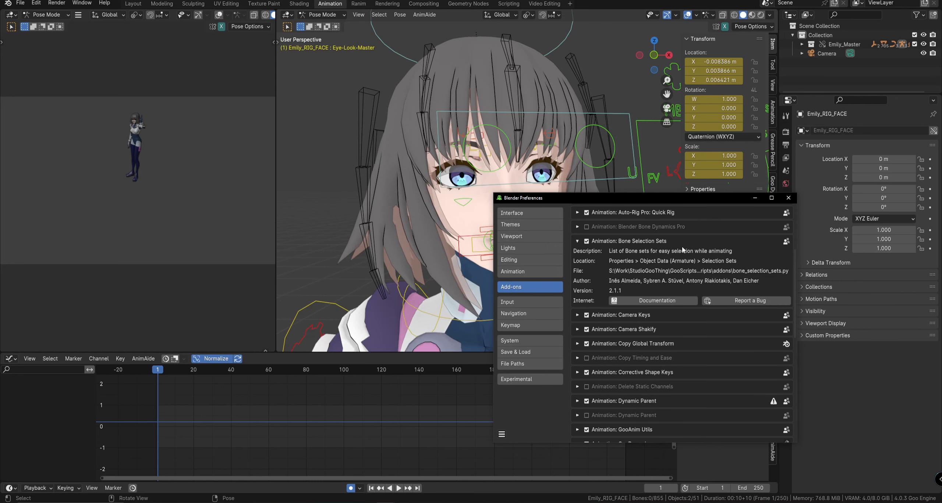
scroll(642, 332, "down", 4)
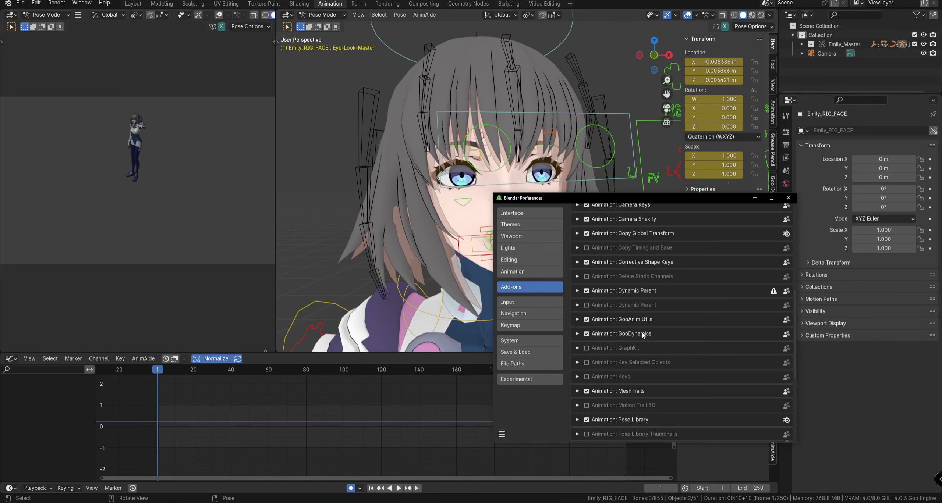
left_click(788, 198)
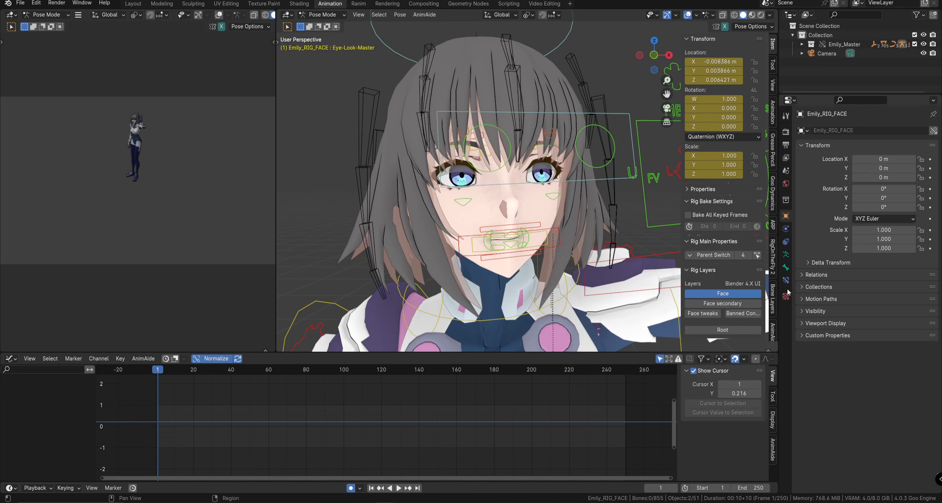
Step: Show the face rig's armature data, expand its Selection Sets and enlarge the list to show every set
left_click(786, 267)
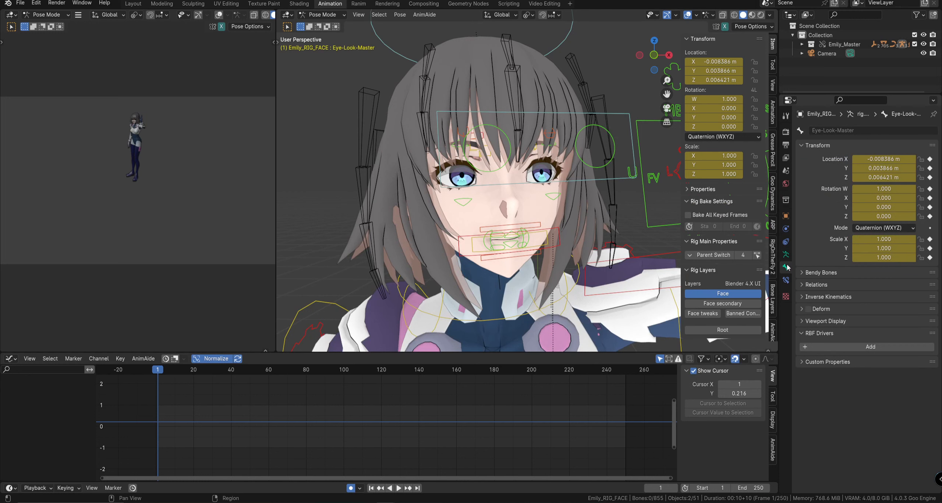
left_click(786, 254)
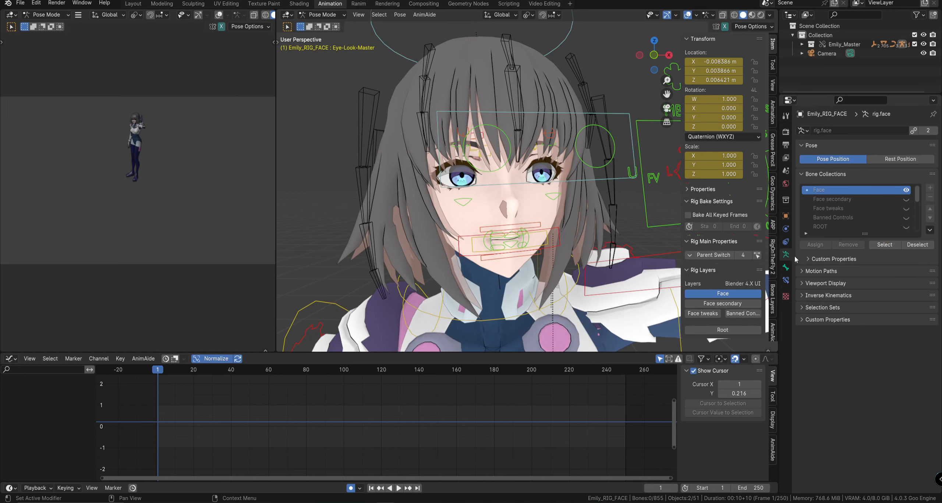
left_click(824, 308)
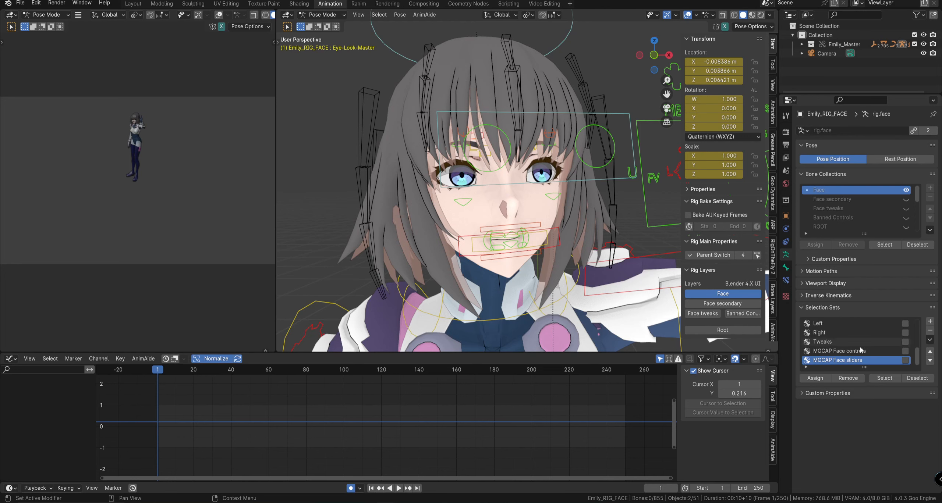
left_click_drag(868, 367, 868, 468)
Step: Select both eyeball target controls, add a selection set named "iris" and deselect all bones
middle_click_drag(566, 235, 574, 215)
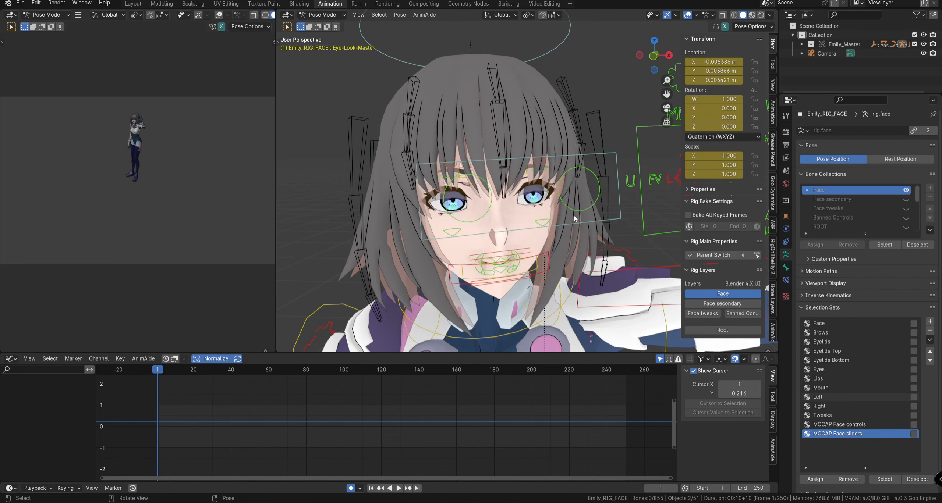
left_click(588, 221)
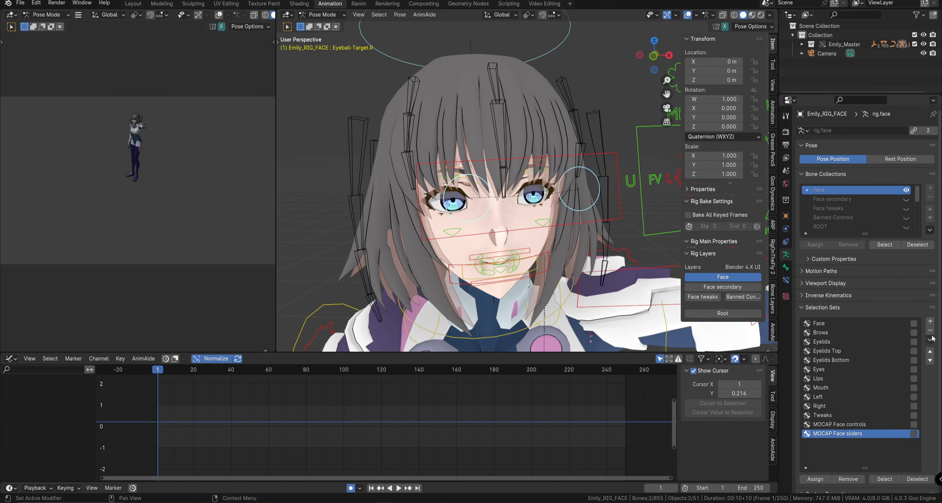
left_click(930, 322)
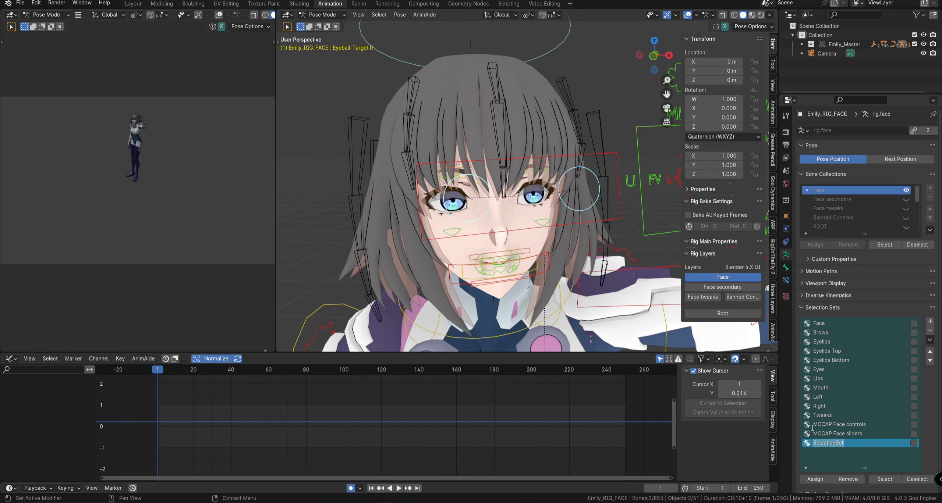
key("Return")
key("alt+a")
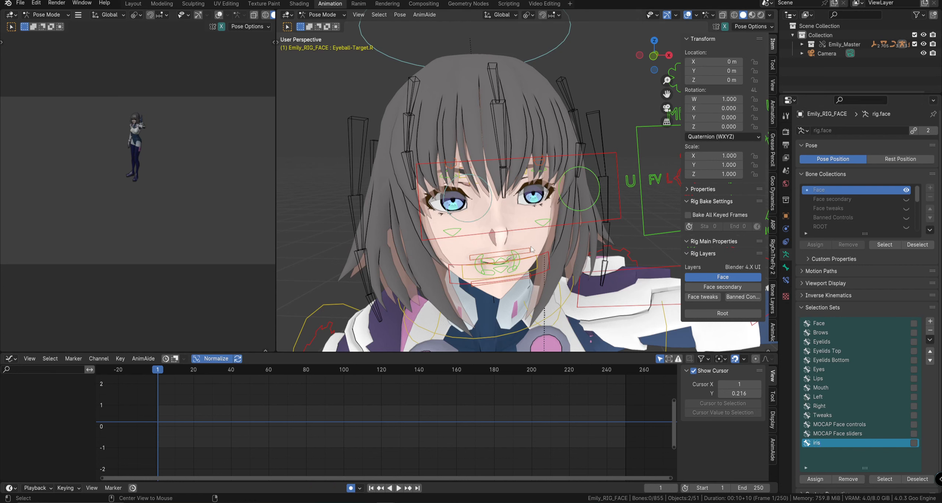
Step: Recall the iris selection set with Select Selection Set, try moving its controls, and deselect them
key("shift+alt+w")
right_click(588, 227)
key("Escape")
key("shift+alt+w")
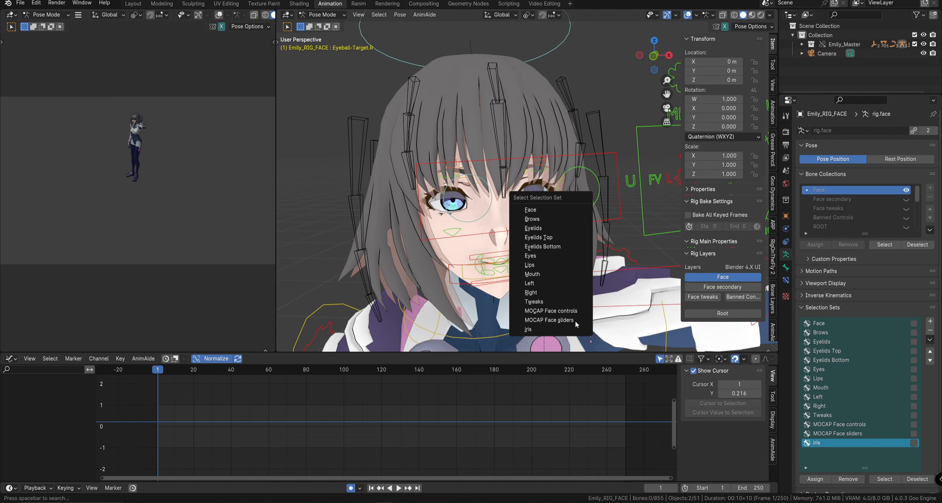
left_click(574, 332)
key("g")
right_click(585, 252)
key("alt+a")
Step: Select the Eye-Look-Master control, recall a selection set in its place and try moving the recalled controls
left_click(589, 223)
scroll(590, 242, "down", 2)
middle_click_drag(589, 247, 577, 242)
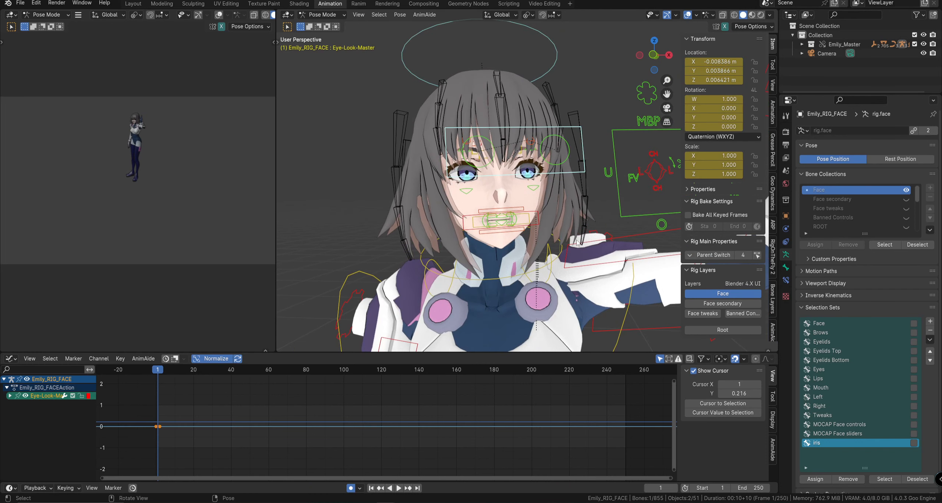
key("shift+alt+w")
left_click(591, 240)
key("g")
right_click(593, 234)
key("alt+a")
Step: Move the Eye-Look-Master control to about X -0.014, Y 0.006, Z 0.015 m and look through the selection set and Quick Favorites lists
key("shift+alt+w")
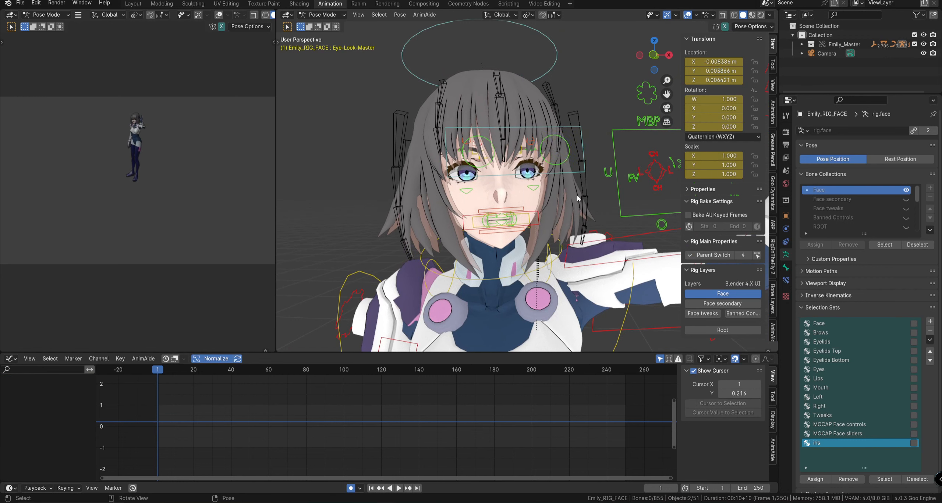
middle_click_drag(573, 171, 552, 206)
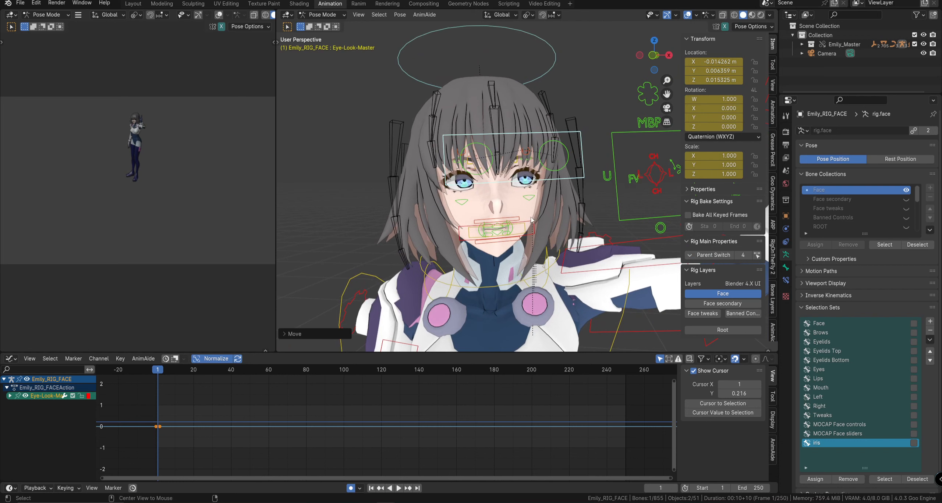
key("shift+alt+w")
key("Escape")
key("q")
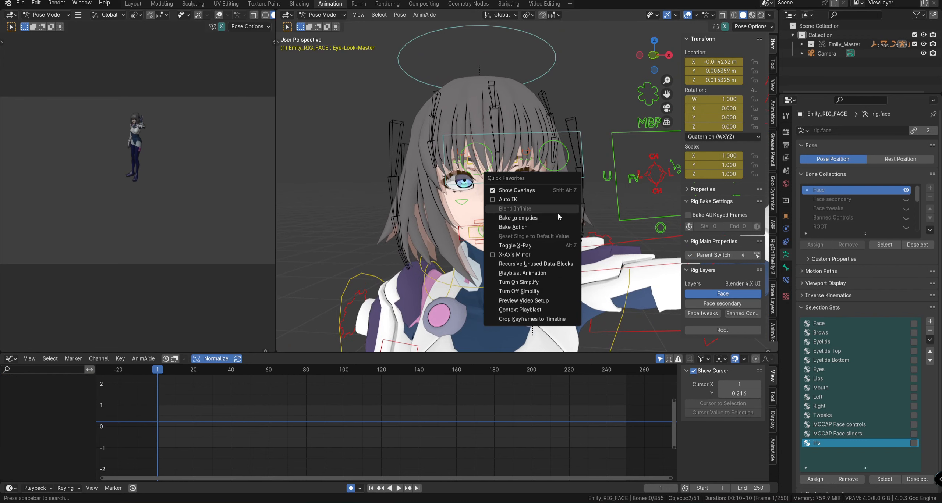
key("Escape")
Step: Raise the Eye-Blink-Bot.L lower eyelid control to about Z 0.006 m
left_click(530, 198)
key("g")
left_click(534, 183)
scroll(534, 182, "up", 2)
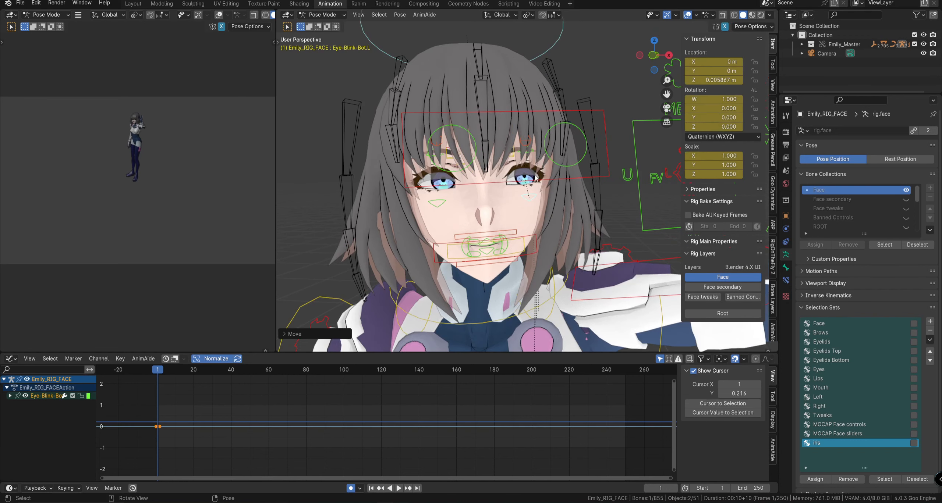
Step: Lower the upper eyelid controls to close the eyes, and try moving the Eyeball-Target.L control
left_click(532, 152)
key("g")
left_click(531, 176)
left_click(607, 170)
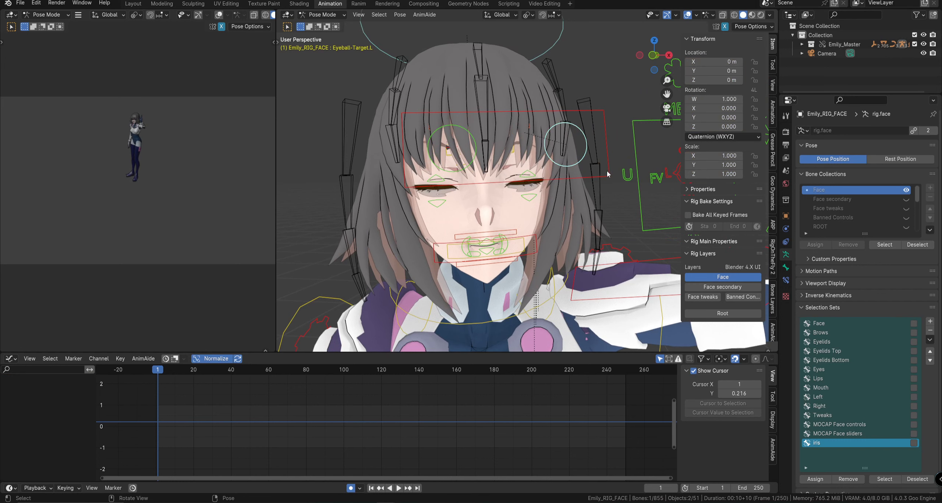
key("g")
right_click(609, 155)
Step: Clear the location and rotation of all rig controls and deselect them
key("a")
key("alt+g")
key("alt+r")
key("alt+a")
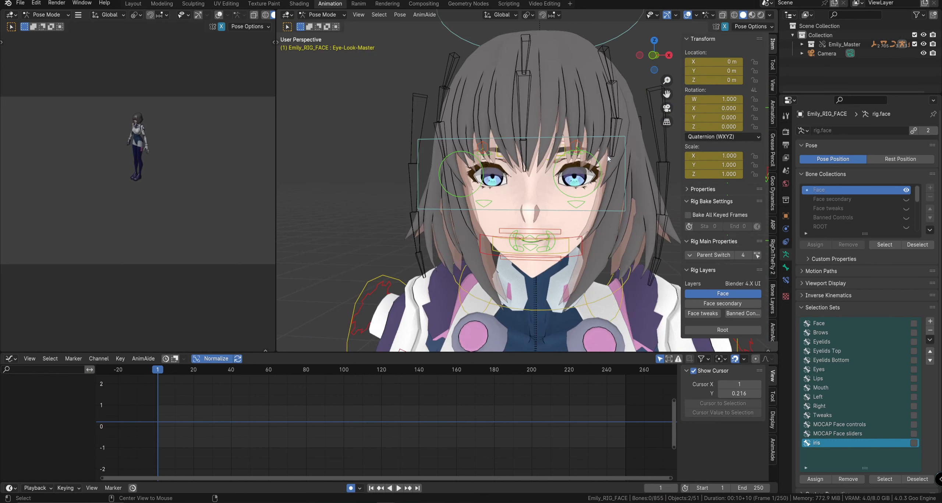
Step: Examine the whole character and its rig controls, highlighting all of them by selecting everything
scroll(572, 196, "down", 6)
middle_click_drag(573, 196, 567, 206)
key("a")
scroll(557, 237, "down", 3)
middle_click_drag(560, 249, 547, 231)
scroll(561, 217, "up", 2)
key("alt+a")
key("a")
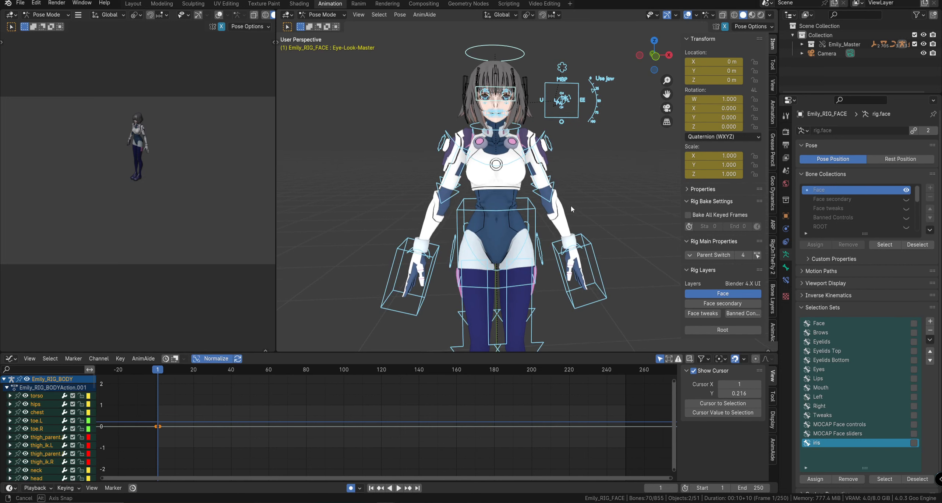
middle_click_drag(571, 206, 577, 189)
key("alt+a")
Step: Select the torso control, try rotating and moving it, and undo the move
left_click(541, 203)
key("r")
key("r")
right_click(575, 209)
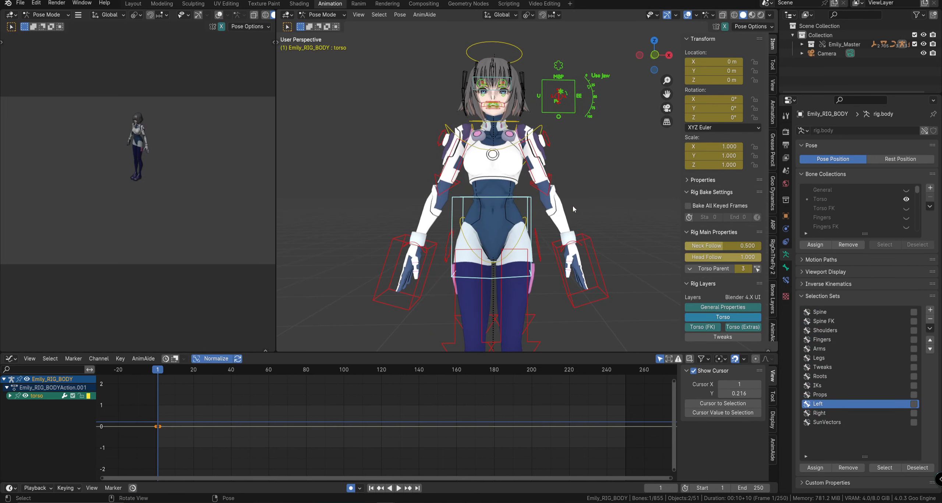
key("g")
left_click(539, 223)
key("ctrl+z")
Step: Try scaling the torso control, clear its scale and deselect it
scroll(544, 235, "down", 6)
mouse_move(547, 237)
middle_mouse_down()
mouse_move(534, 241)
mouse_move(545, 246)
middle_mouse_up()
scroll(575, 229, "up", 6)
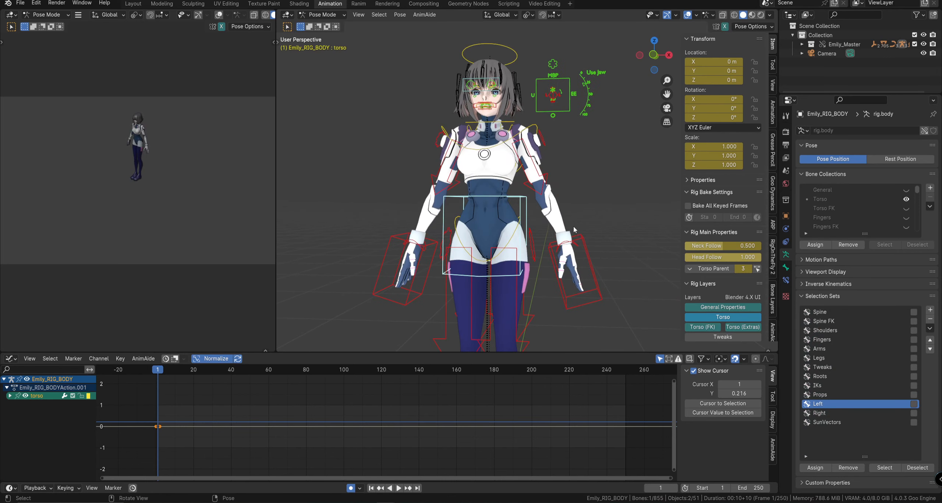
key("s")
left_click(563, 231)
key("alt+s")
scroll(553, 212, "down", 2)
key("alt+a")
Step: Return the rigs to Pose Mode and key all controls at frame 1 with location, rotation, scale and custom properties
middle_click_drag(538, 181, 544, 194)
scroll(545, 195, "up", 7)
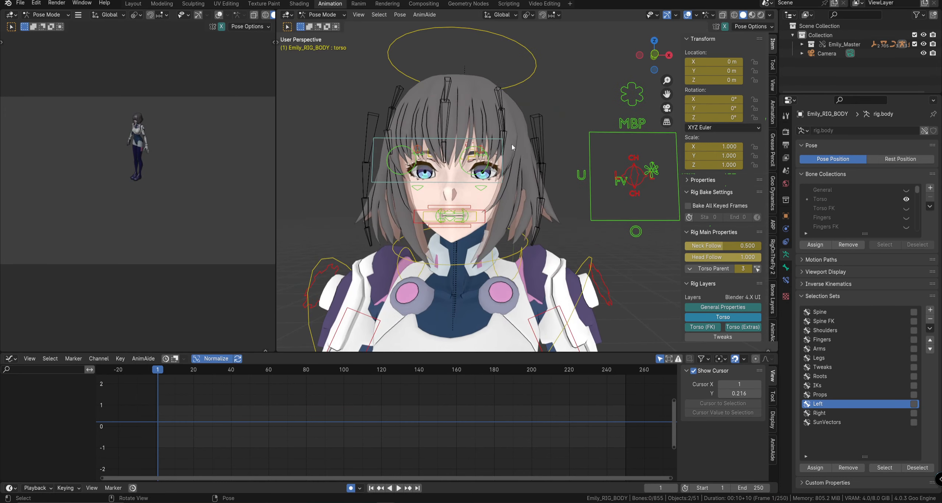
scroll(525, 72, "down", 7)
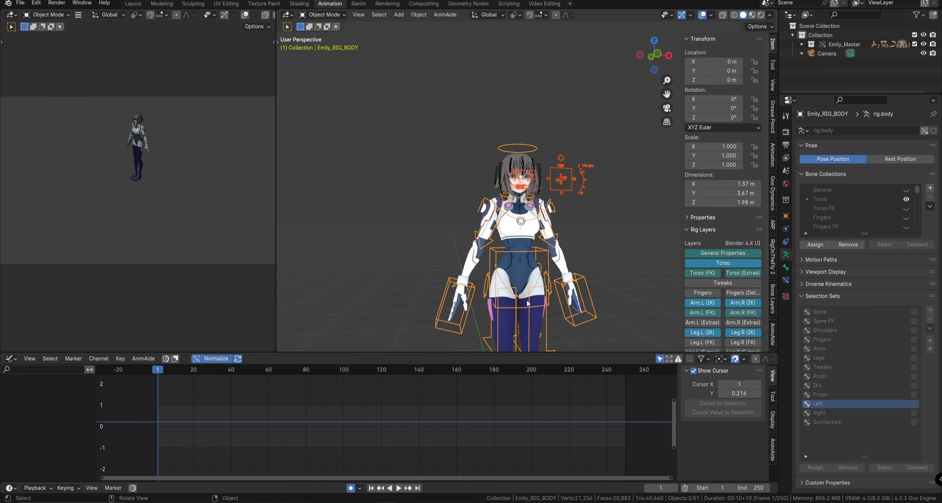
key("ctrl+Tab")
key("ctrl+Tab")
key("ctrl+Tab")
key("i")
Step: Animate the torso with changed positions at frame 1, about frame 14 and frame 35, ending near X -0.06, Y 0.04, Z -0.15 m
key("g")
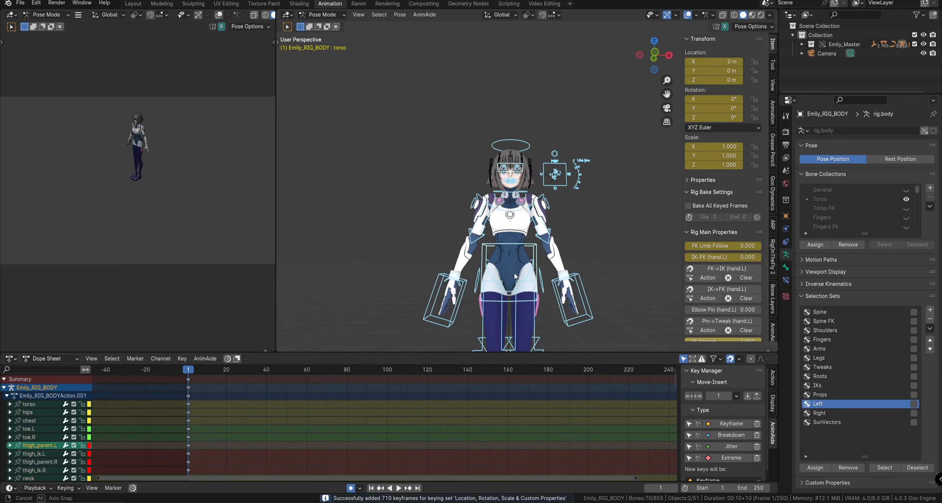
left_click(519, 314)
left_click(214, 370)
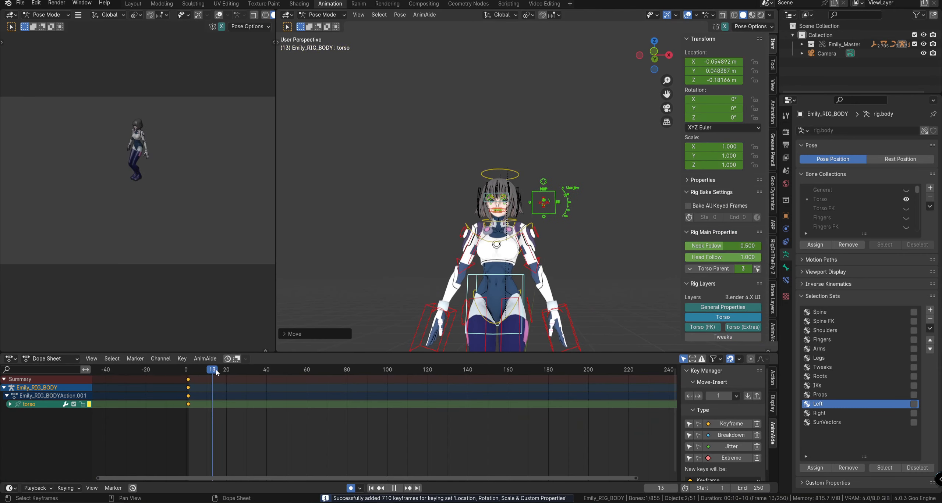
key("g")
left_click(412, 281)
left_click(257, 370)
key("g")
left_click(395, 393)
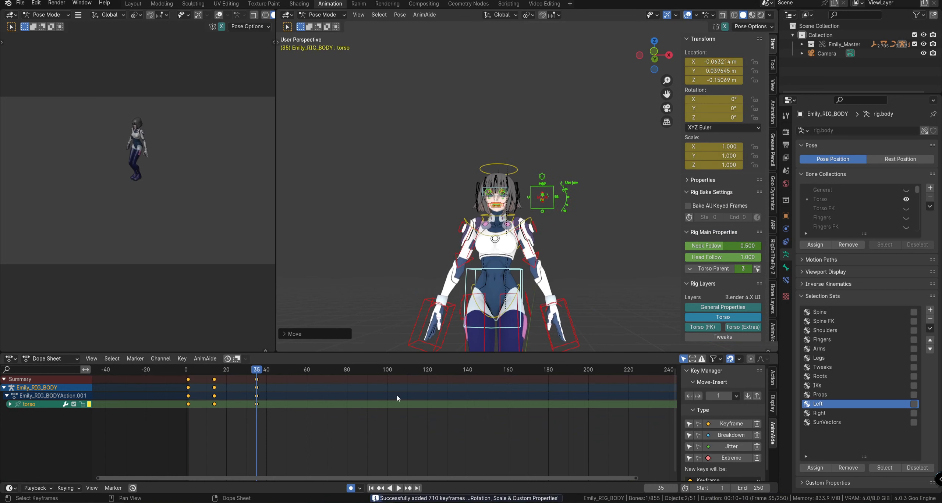
Step: Switch to the Graph Editor and delete all of the torso's keyframes
key("ctrl+Tab")
middle_click_drag(357, 421, 516, 420)
middle_click_drag(362, 417, 436, 422, "ctrl")
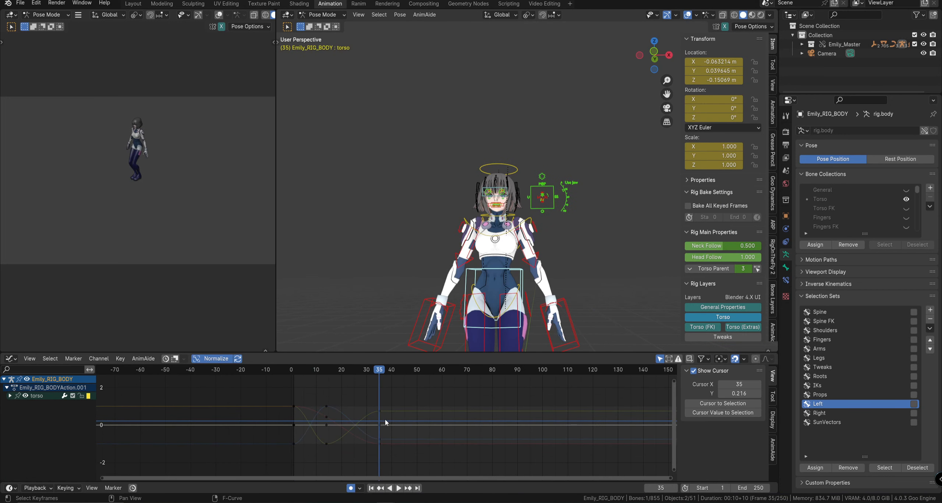
middle_click_drag(349, 408, 393, 415)
middle_click_drag(458, 415, 437, 411)
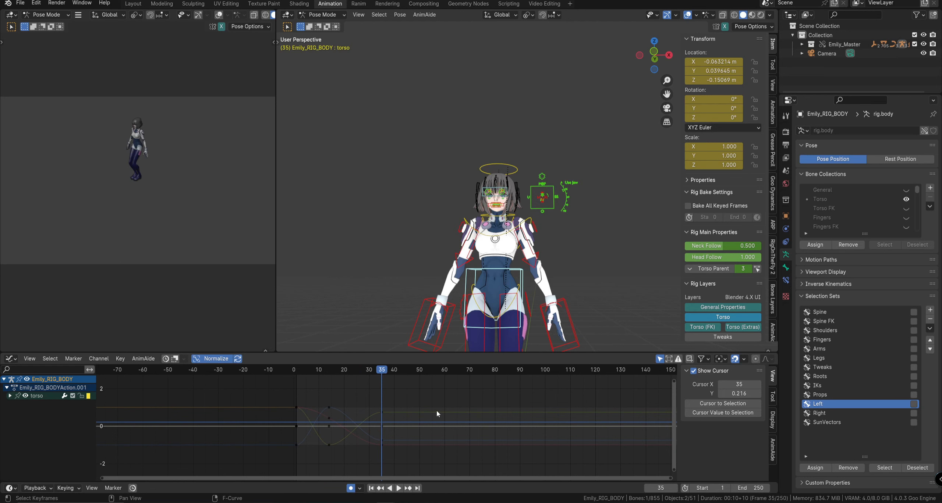
key("a")
key("Delete")
Step: Go back to frame 1 and lower the torso along Z to about -0.297 m
right_click_drag(306, 415, 303, 415, "shift")
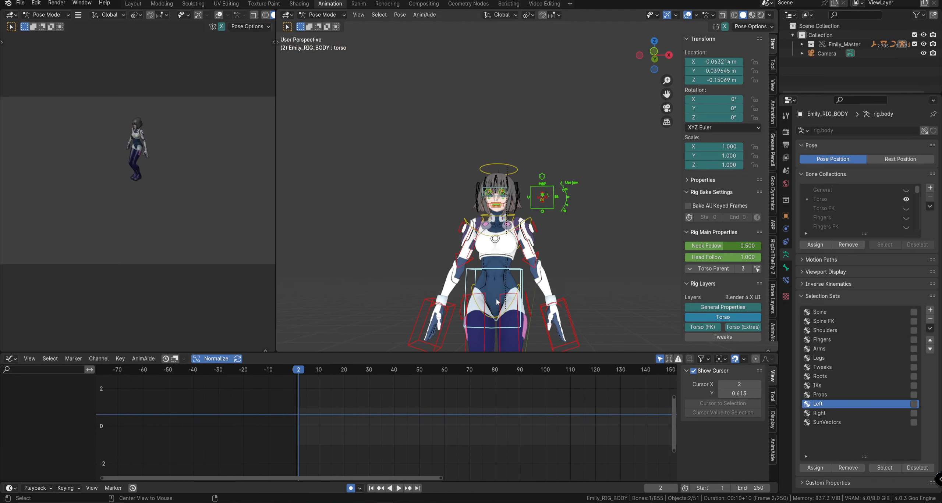
key("Left")
scroll(522, 249, "down", 5)
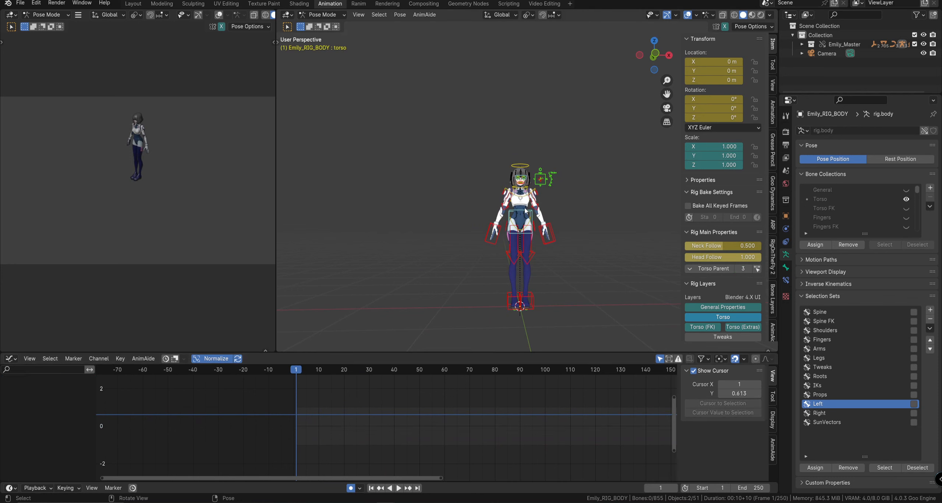
key("g")
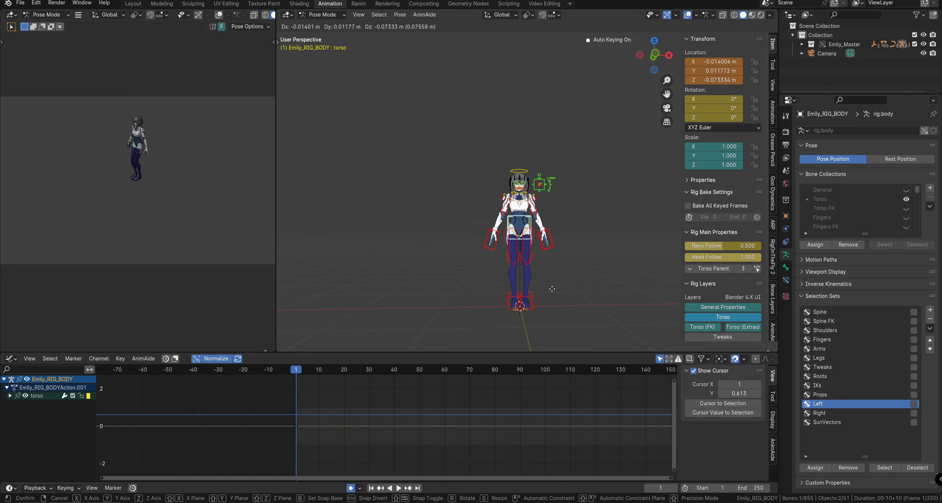
key("z")
left_click(552, 304)
Step: Go to frame 20 and raise the torso along Z to about 0.103 m
left_click(344, 369)
key("g")
key("z")
left_click(550, 258)
Step: Go to frame 40 and lower the torso along Z to about -0.151 m
left_click_drag(382, 371, 395, 372)
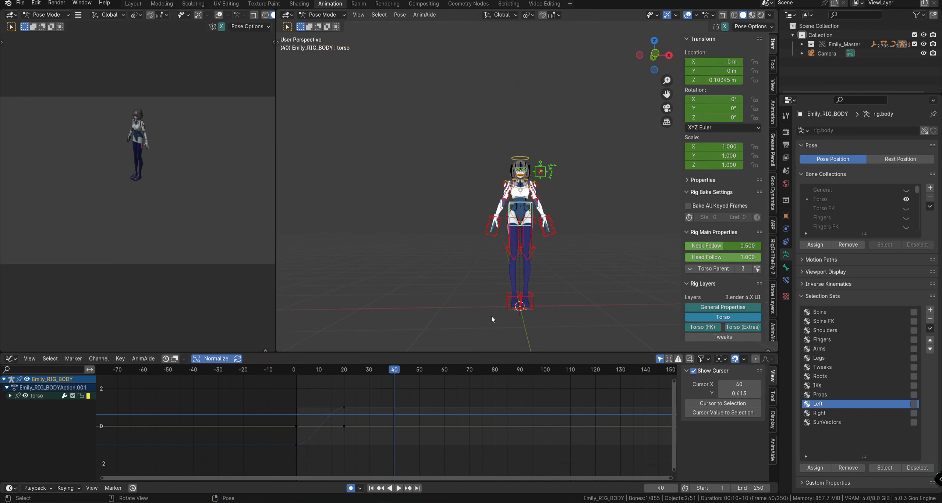
key("g")
key("z")
left_click(314, 437)
Step: Select the torso's keyframes at frame 1 in the Graph Editor
left_click_drag(307, 428, 288, 397)
key("g")
right_click(300, 453)
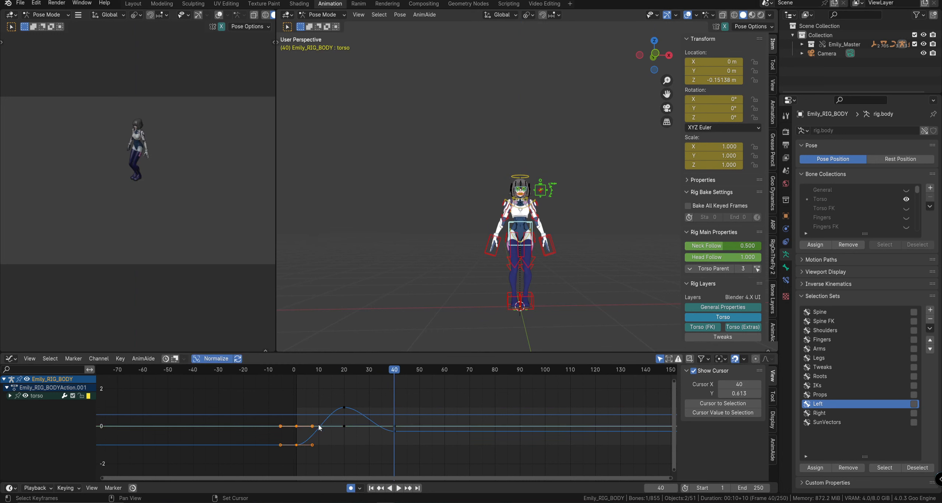
key("g")
key("x")
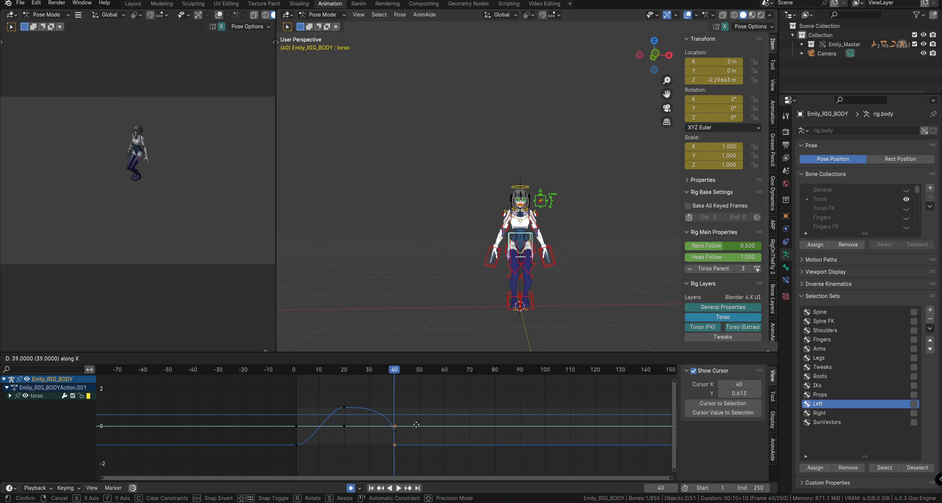
key("c")
key("x")
key("y")
right_click(376, 443)
Step: Duplicate the selected frame 1 torso keys along the time axis onto frame 40 so the motion loops
key("g")
key("y")
key("x")
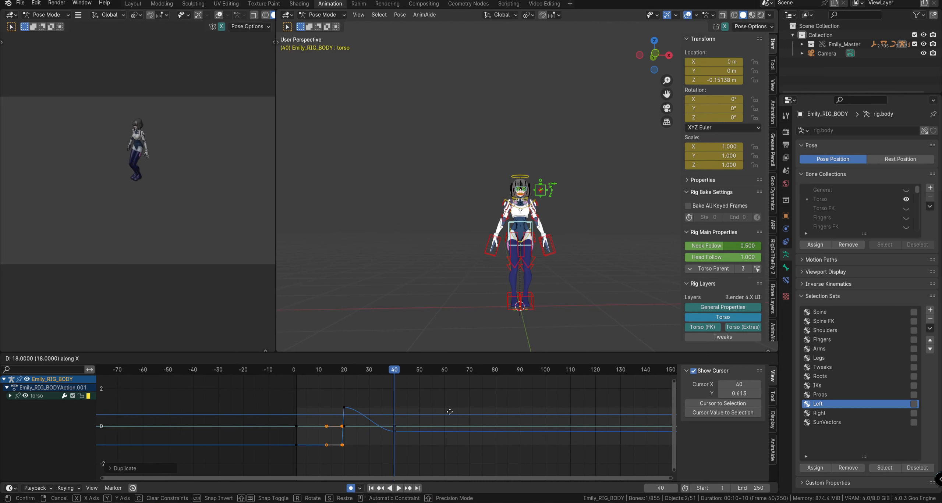
left_click(472, 411)
left_click(403, 442)
scroll(403, 441, "up", 4)
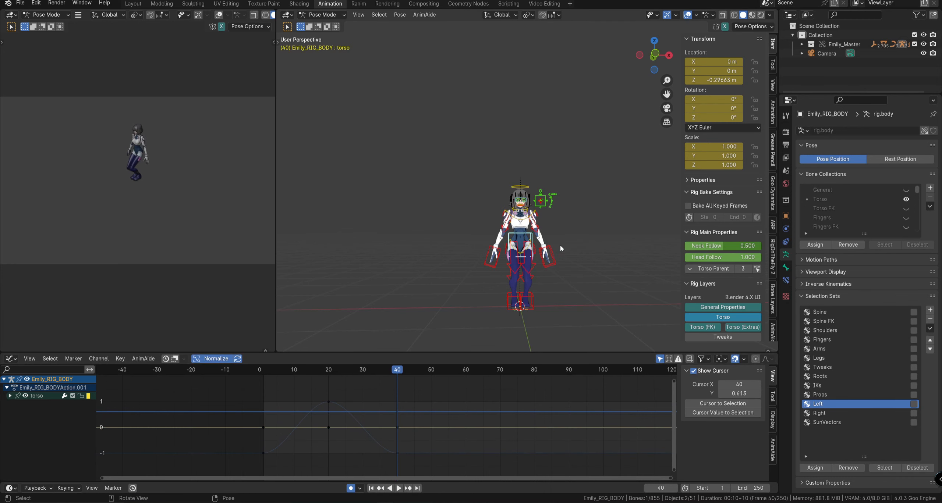
Step: Start playback of the torso's up-and-down animation and restart it from frame 1
scroll(560, 245, "up", 1)
left_click(560, 245)
left_click(538, 239)
left_click(532, 250)
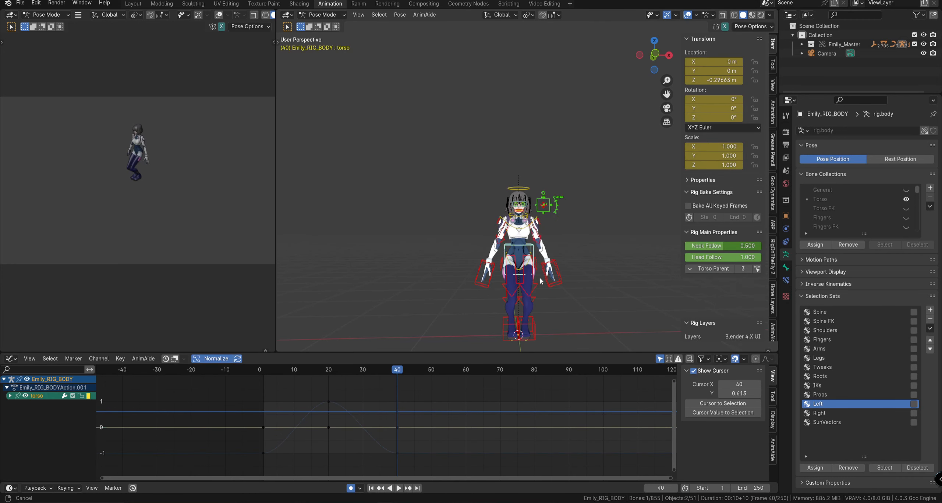
scroll(534, 252, "up", 3)
left_click(381, 426)
middle_click_drag(381, 426, 406, 424)
right_click(331, 429)
key("space")
right_click(289, 445)
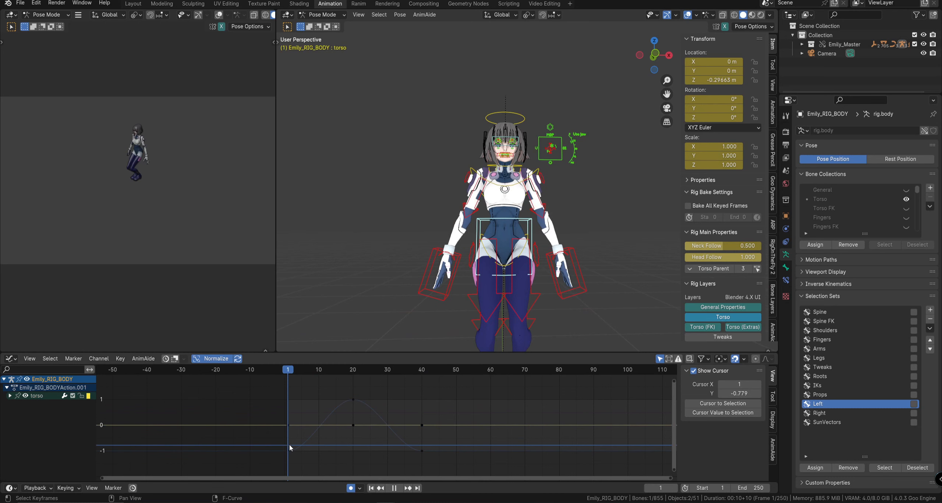
Step: Stop playback, select the torso's low keys at frames 1 and 40, and review the available interpolation and handle types
key("space")
left_click_drag(323, 456, 281, 447)
left_click(426, 449, "shift")
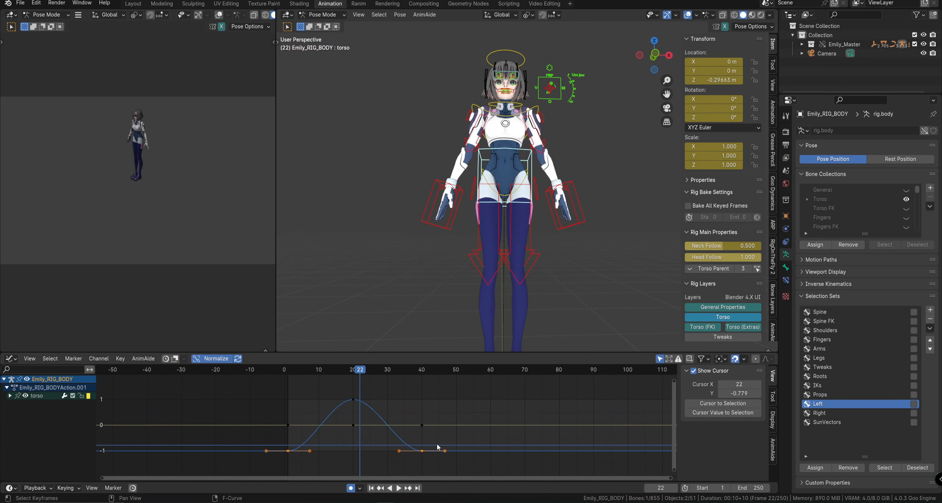
key("t")
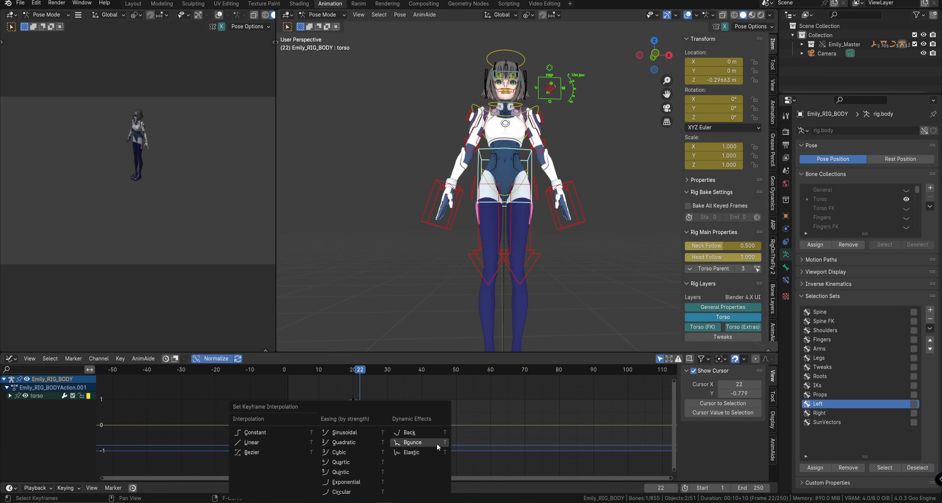
left_click(437, 444)
key("t")
key("Escape")
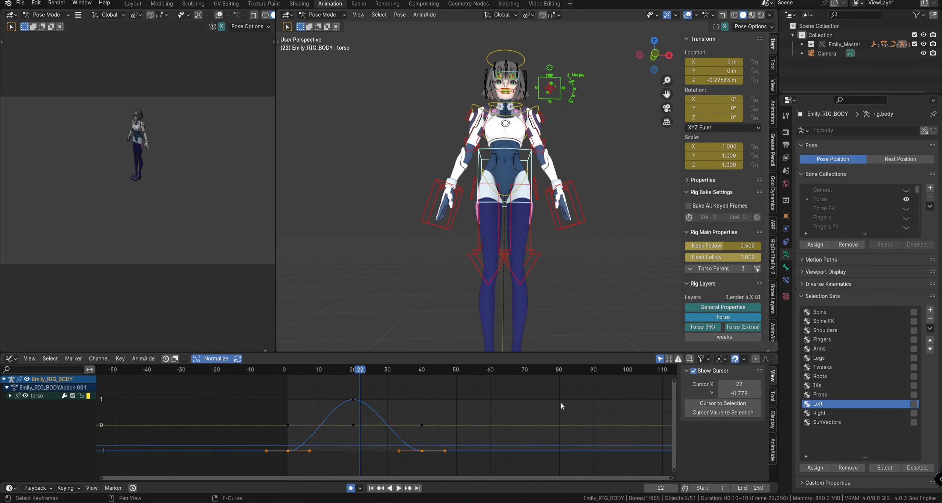
key("v")
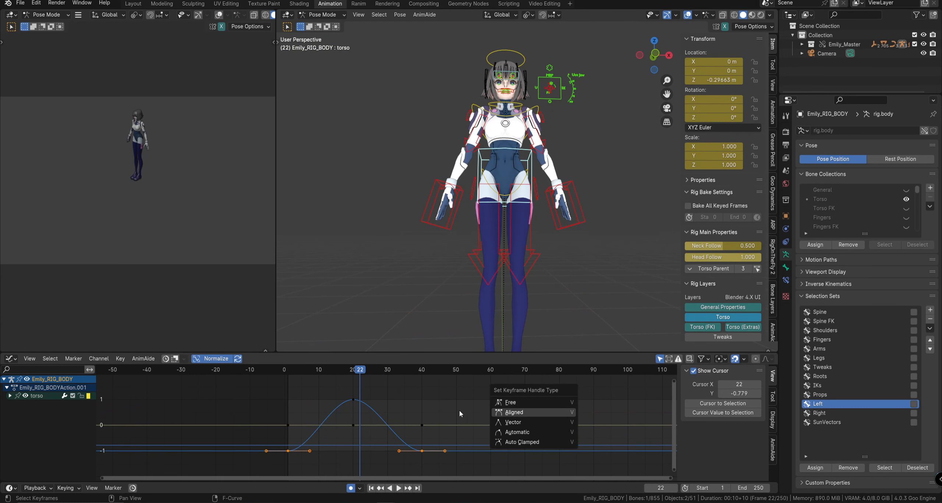
Step: Try Constant interpolation on all torso keyframes and switch them back to Bezier
key("t")
key("a")
key("t")
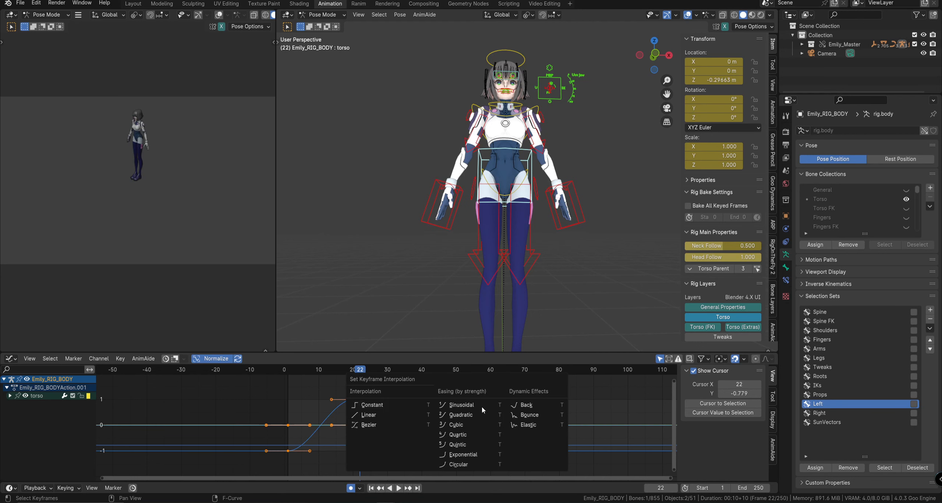
left_click(403, 405)
key("t")
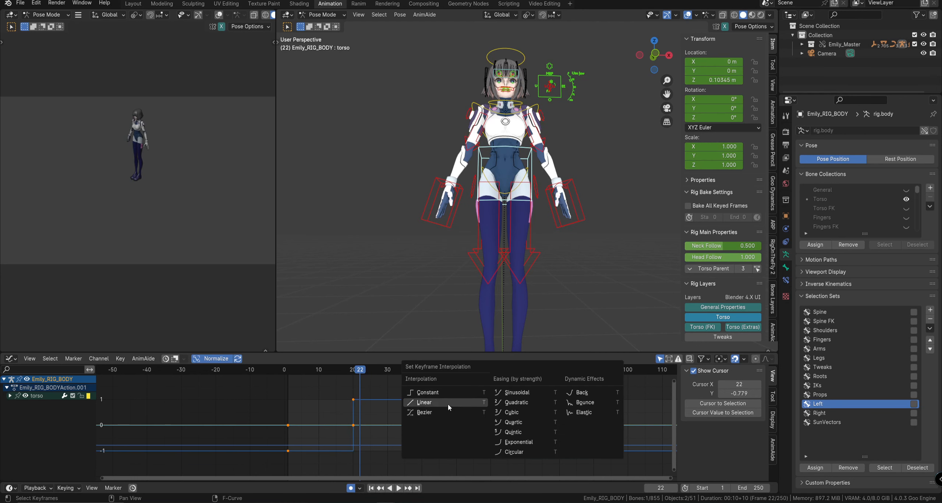
left_click(415, 412)
Step: Try further interpolation types on the frame 40 keys and on all torso keys, ending with Bezier interpolation
key("t")
left_click(400, 411)
left_click_drag(453, 393, 394, 462)
key("t")
left_click(400, 434)
key("a")
key("t")
left_click(445, 434)
key("alt+a")
key("a")
key("v")
key("alt+a")
Step: Select the torso keys at frames 1 and 40 and set their handle type to Vector
left_click_drag(471, 408, 392, 463)
left_click_drag(312, 409, 279, 459, "shift")
key("t")
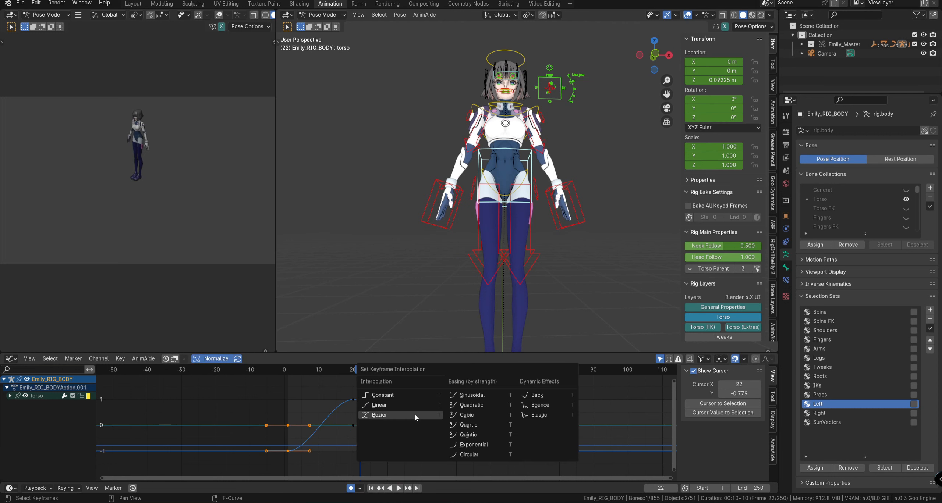
left_click(419, 394)
key("v")
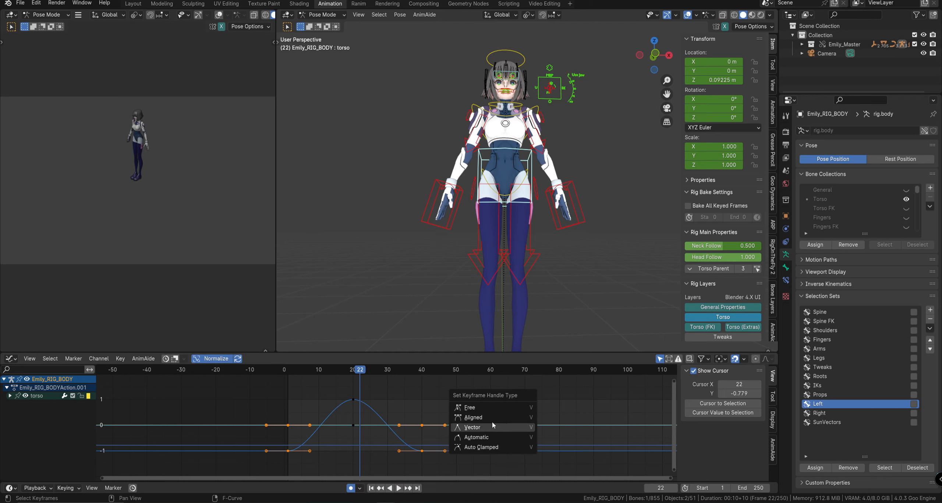
left_click(492, 427)
Step: Examine the vector handles at frame 40 and try rotating and scaling the handles of the frame 20 key
left_click_drag(391, 441, 442, 469)
scroll(435, 454, "down", 2)
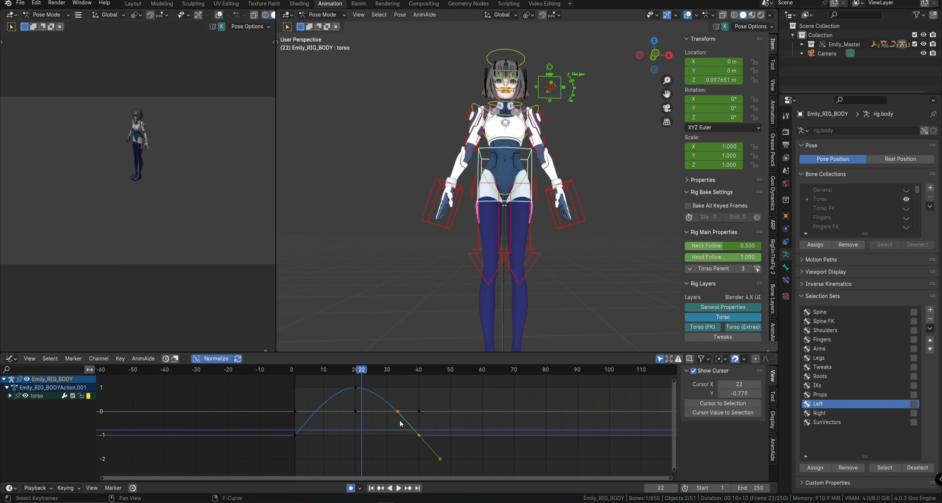
left_click(446, 408)
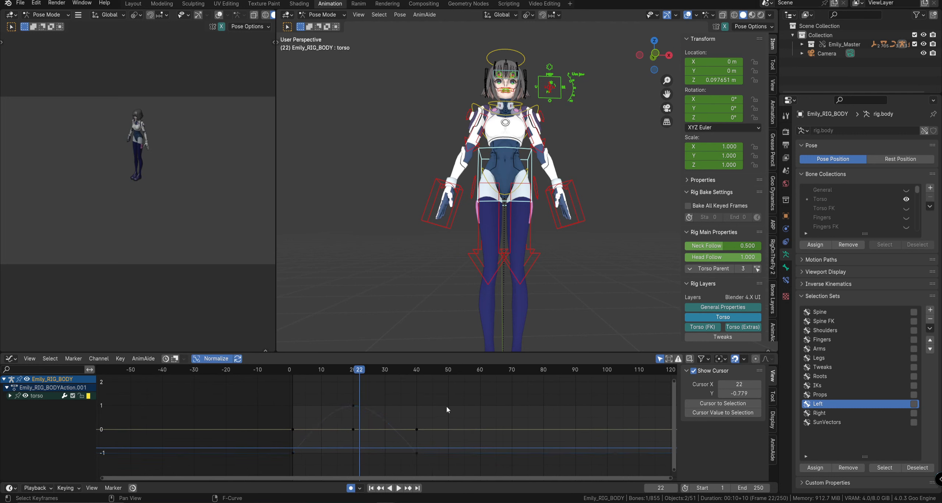
left_click_drag(446, 407, 276, 450)
left_click(384, 412)
left_click_drag(341, 397, 379, 414)
key("r")
right_click(393, 392)
key("s")
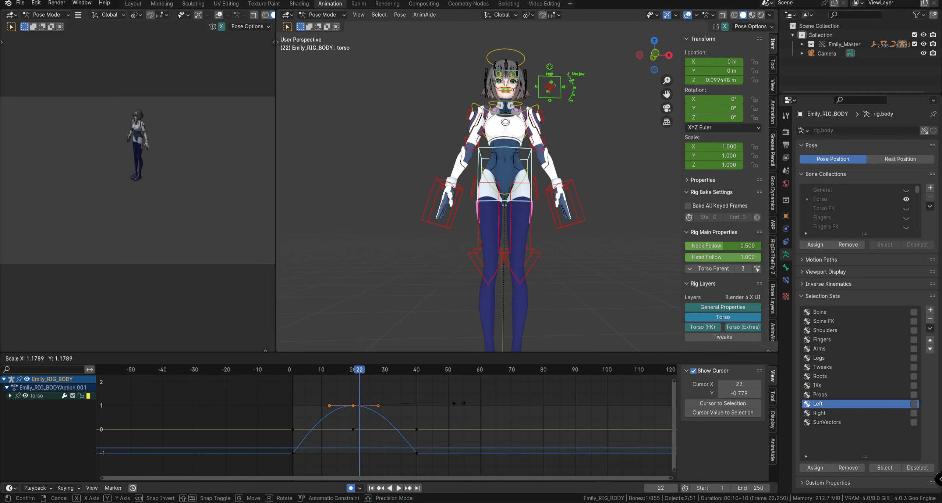
right_click(449, 422)
Step: Select all torso keyframes and set them to Bezier interpolation with Automatic handles
key("a")
key("v")
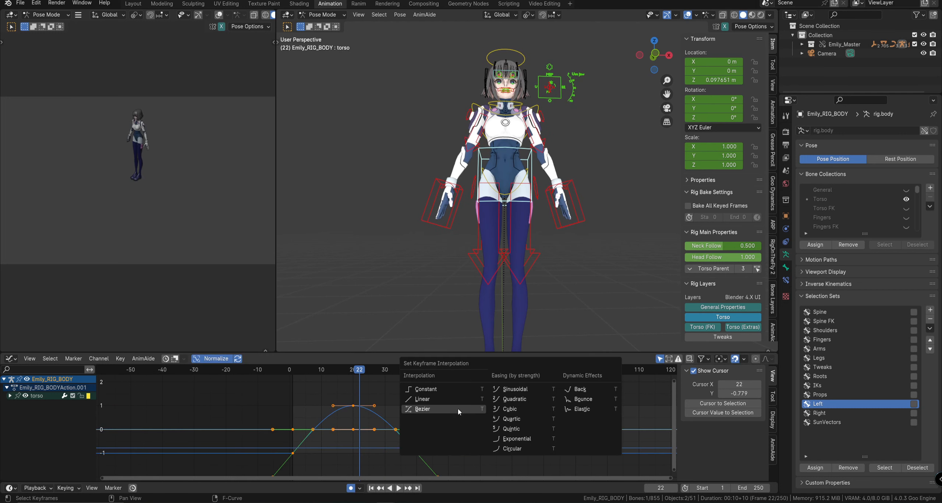
left_click(488, 454)
key("v")
left_click(448, 414)
key("v")
left_click(431, 430)
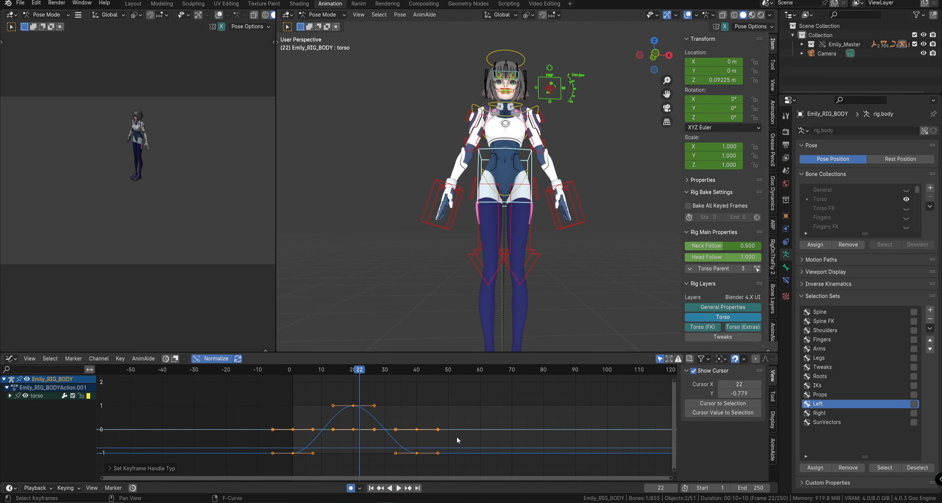
key("v")
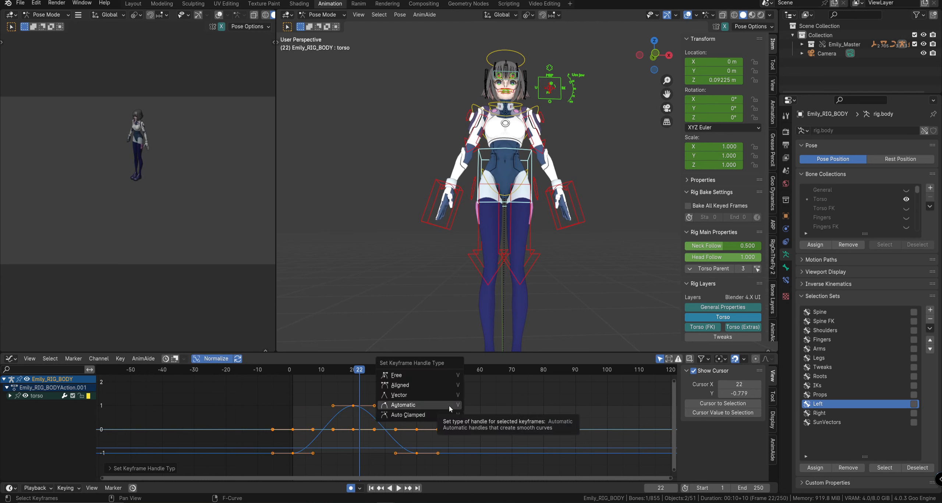
left_click(448, 405)
left_click(442, 415)
Step: Duplicate the torso's frame 20 key along the time axis and delete the duplicate
left_click_drag(359, 402, 347, 415)
key("shift+d")
key("x")
left_click(392, 415)
left_click(421, 405)
left_click_drag(428, 406, 388, 402)
key("v")
left_click(372, 431)
key("Delete")
Step: Set the torso keyframe handles to Free and try moving the frame 20 key in the curve
key("v")
key("v")
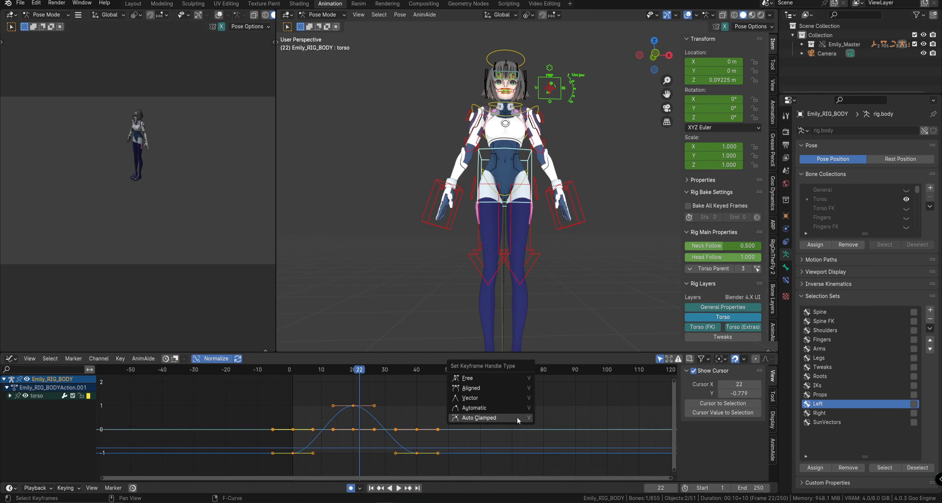
left_click(519, 380)
left_click(355, 415)
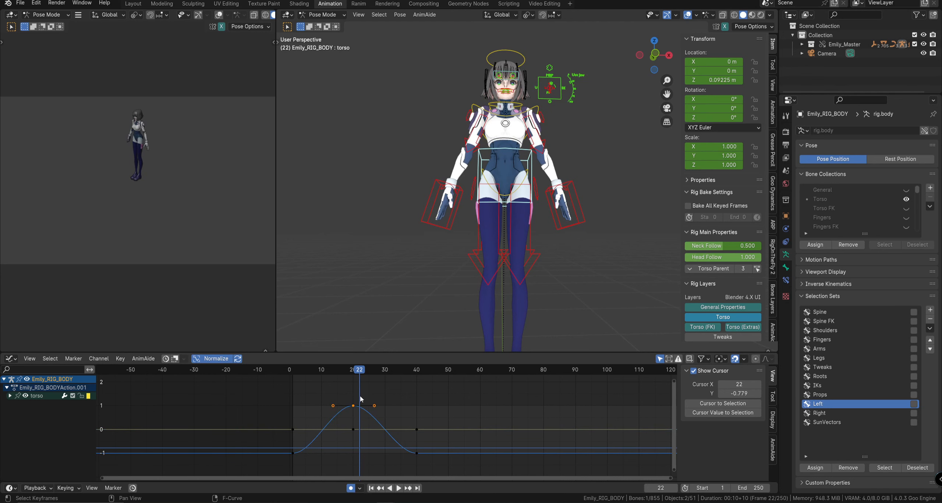
key("g")
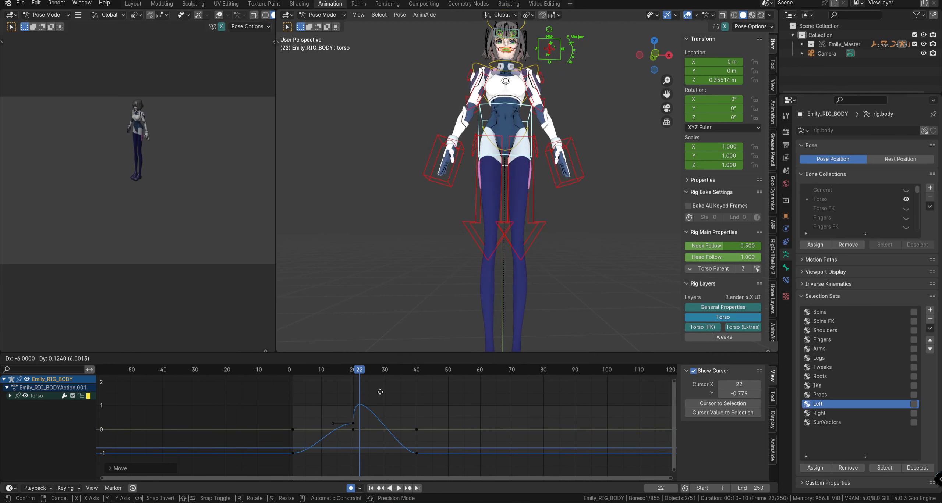
left_click(461, 406)
Step: Select all torso keyframes, reapply their interpolation and set their handles to Auto Clamped
key("a")
key("t")
left_click(457, 408)
key("v")
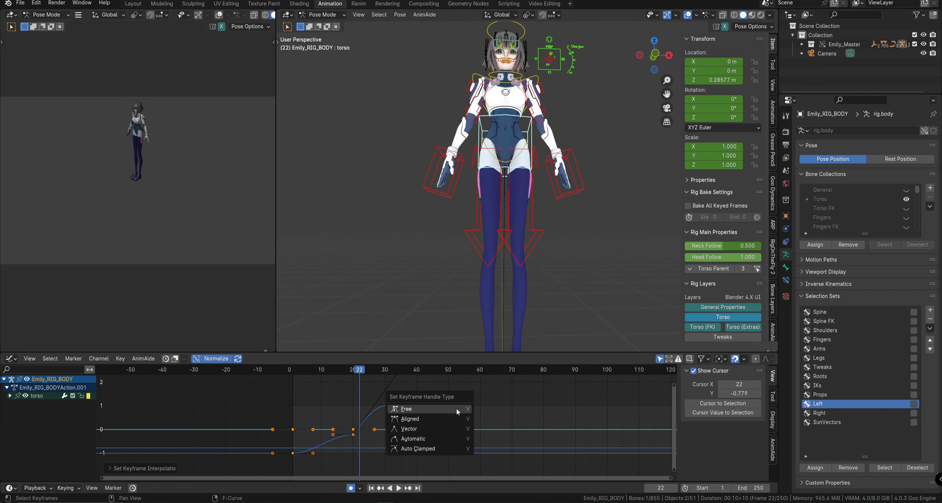
left_click(455, 449)
left_click(564, 394)
Step: Scale up the handles of the torso's frame 20 key to widen the peak of the Z curve
left_click_drag(407, 397, 332, 424)
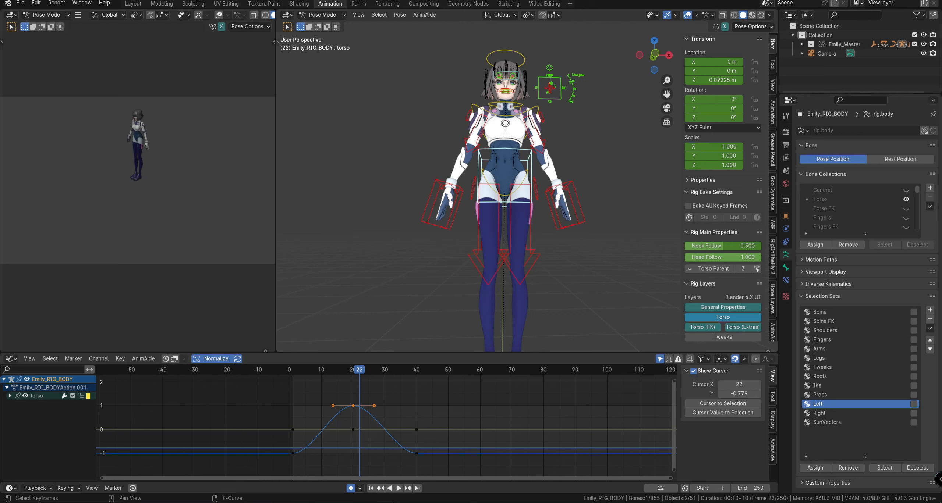
key("s")
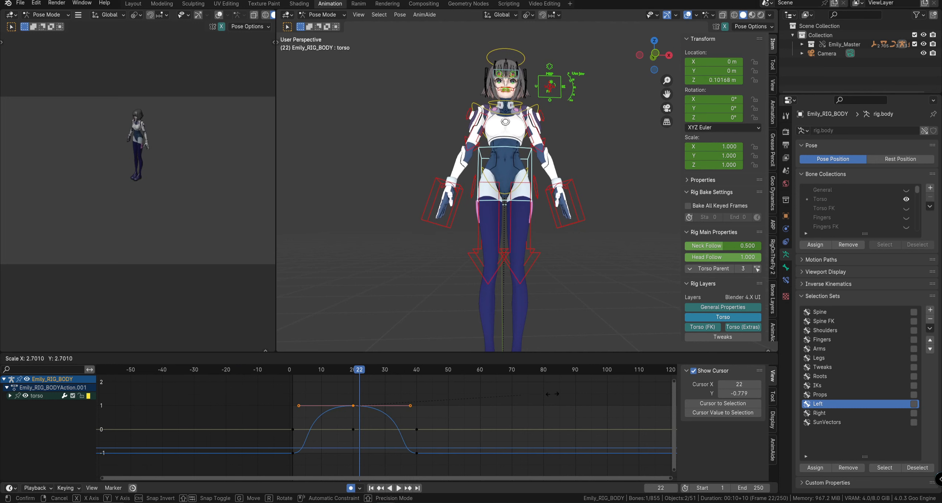
left_click(482, 398)
left_click(482, 387)
key("a")
key("g")
right_click(484, 384)
Step: Set the handle type of the torso's Z keys at frame 40 and frame 1 to Vector for sharp ends
left_click_drag(465, 385, 296, 417)
left_click_drag(406, 443, 431, 455)
key("v")
key("v")
left_click(306, 457)
key("v")
left_click_drag(340, 442, 269, 474)
key("v")
key("v")
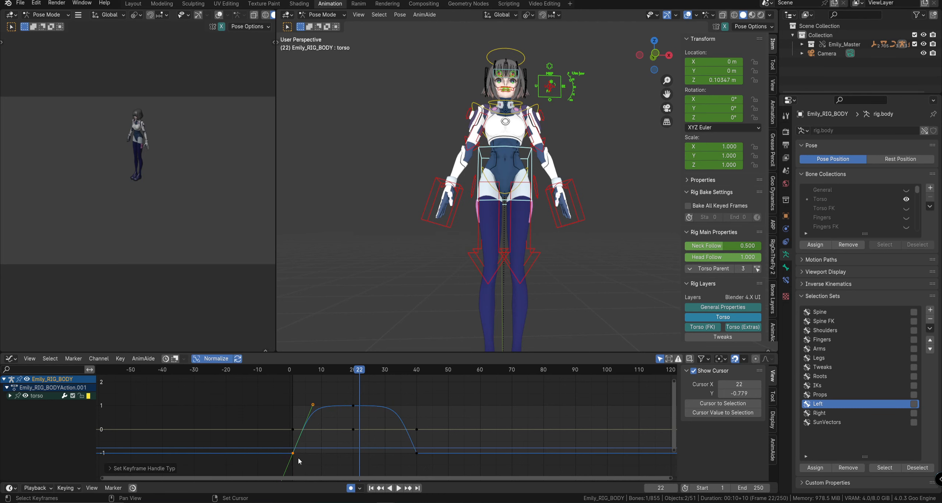
Step: Shorten the handles of the frame 20 key and play the torso motion from frame 0
key("space")
key("space")
left_click_drag(450, 399, 333, 399)
key("s")
left_click(422, 407)
right_click_drag(291, 443, 288, 439, "shift")
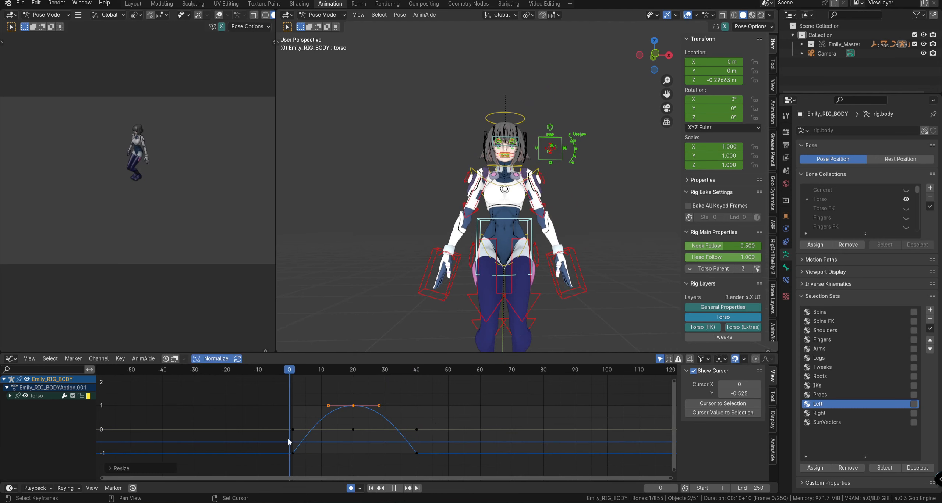
left_click(434, 425)
key("space")
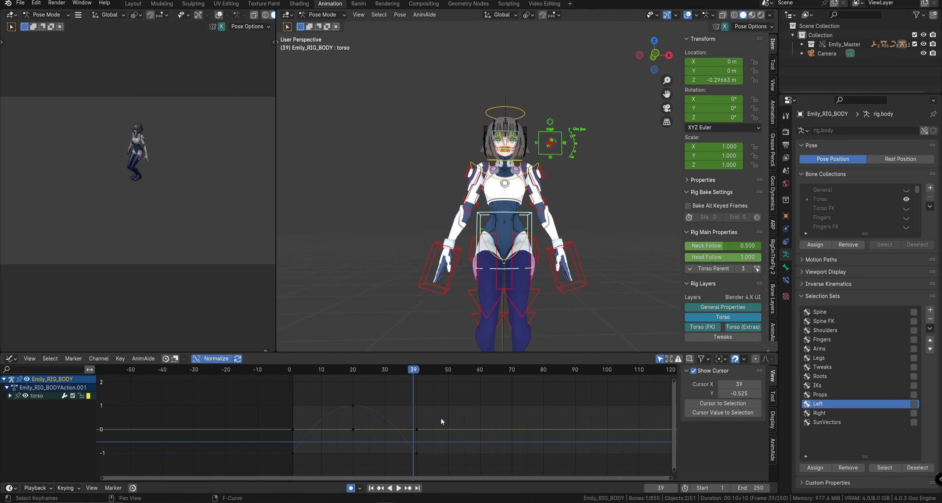
Step: Select all torso keyframes and return their handles to Auto Clamped
key("ctrl+z")
key("a")
key("alt+a")
key("a")
key("v")
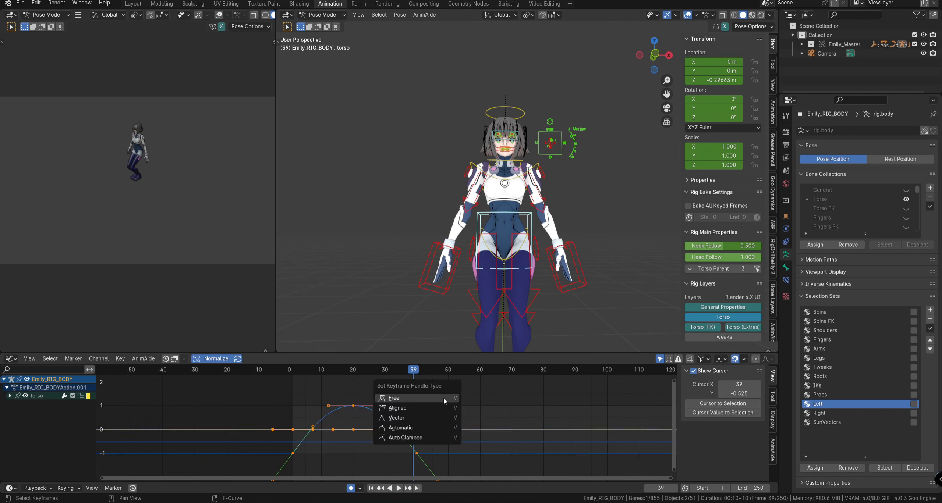
key("c")
key("alt+a")
key("a")
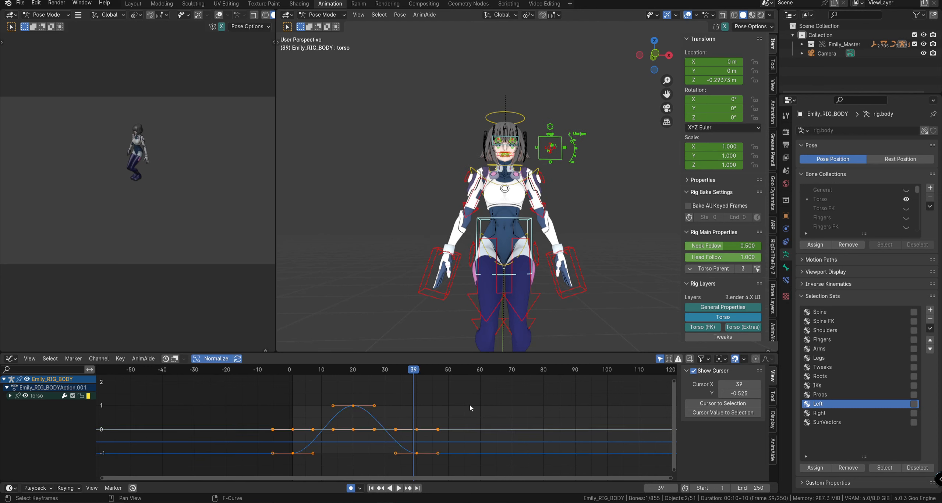
Step: Select the torso's Z curve keys at frames 1, 20 and 40 and try rotating them and moving them along the time axis
left_click_drag(471, 424, 339, 392)
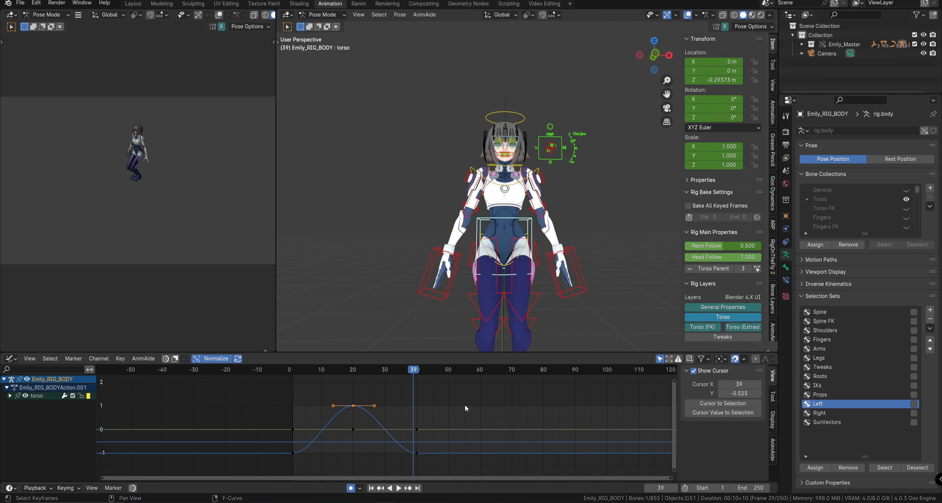
left_click_drag(361, 451, 268, 449)
key("r")
right_click(552, 413)
key("g")
key("x")
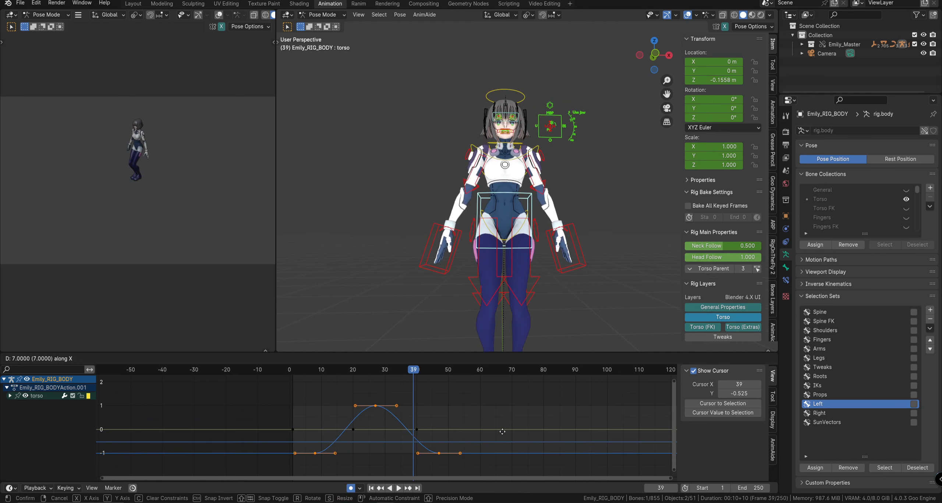
left_click(482, 430)
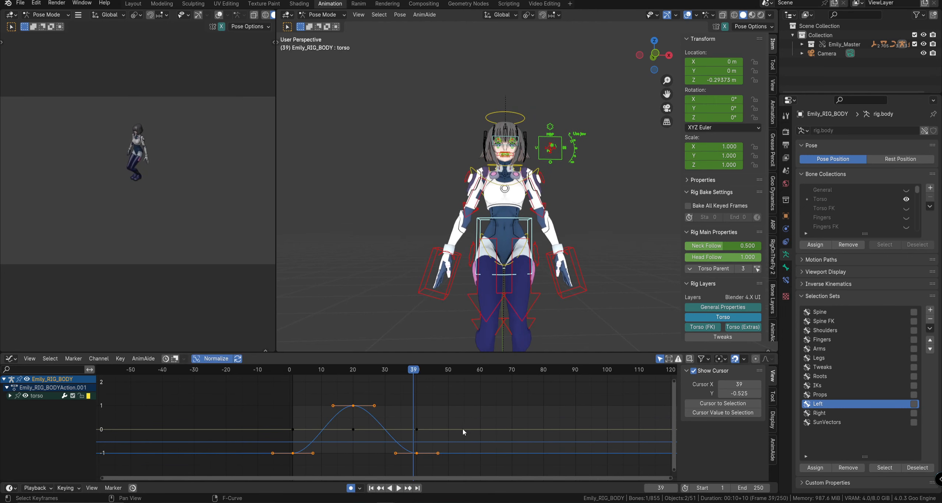
key("g")
key("Escape")
key("g")
key("Escape")
Step: Set the Graph Editor's pivot point to Individual Centers and try scaling the torso's Z keys
key("period")
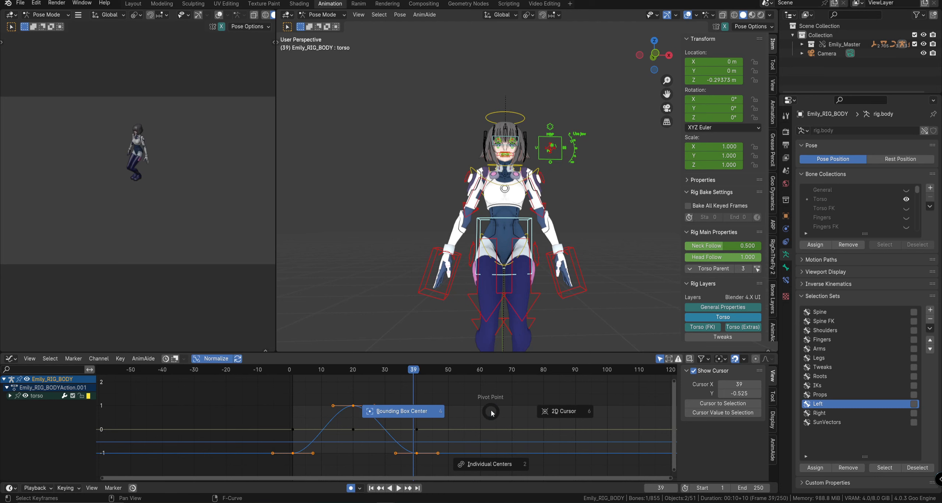
key("Escape")
key("period")
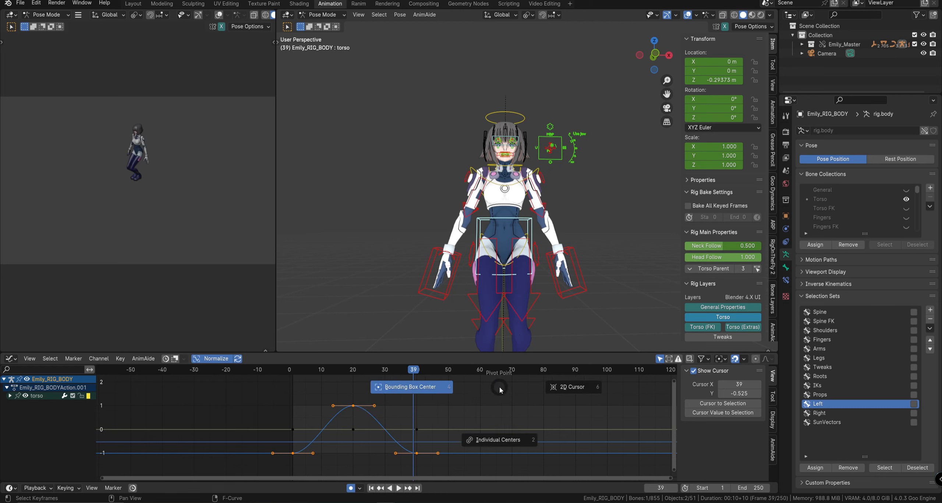
left_click(488, 443)
left_click(450, 401)
left_click_drag(451, 401, 296, 455)
key("s")
key("Escape")
Step: Select all torso keyframes and try scaling their handles around individual centers
left_click(435, 413)
left_click_drag(495, 378, 390, 410)
key("a")
key("s")
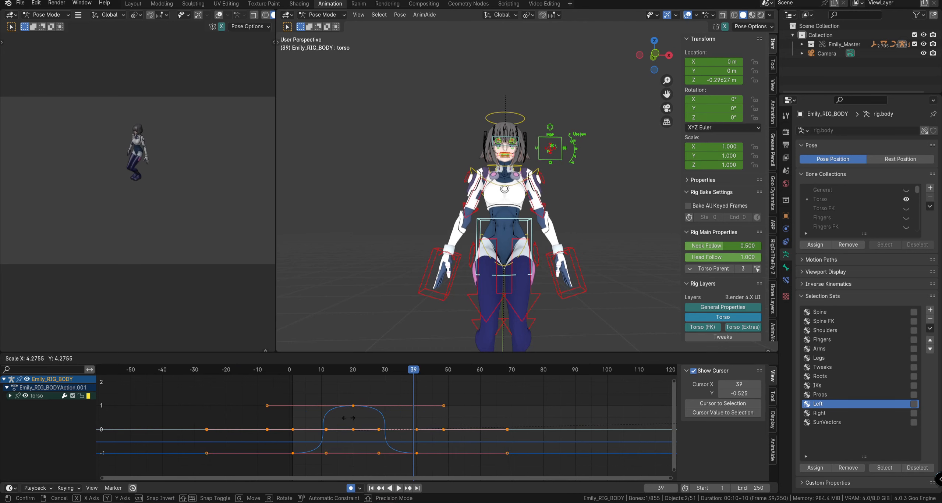
key("Escape")
Step: Switch the pivot point to 2D Cursor, place the cursor at frame 46, and try rotating and scaling the torso keyframes around it
key("period")
right_click(435, 411, "shift")
key("r")
key("Escape")
key("s")
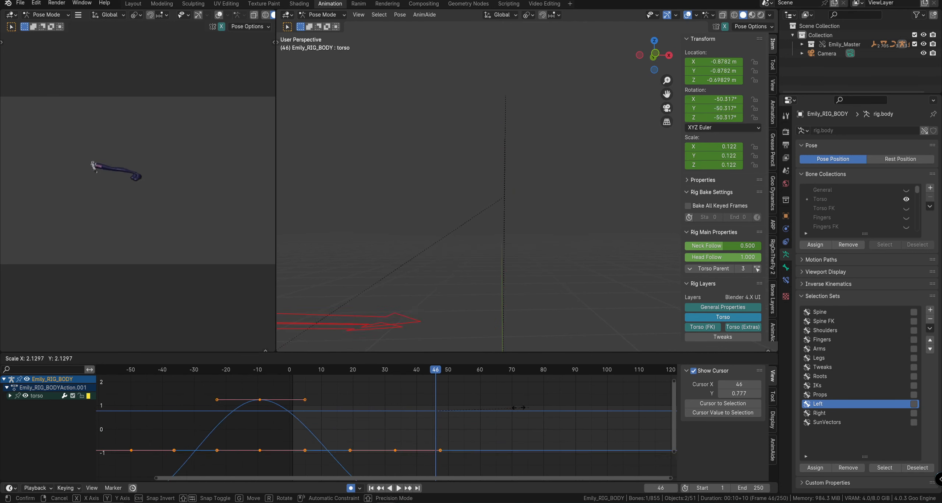
key("Escape")
key("s")
key("Escape")
Step: Set the pivot point back to Bounding Box Center and try scaling all torso keyframes
key("period")
left_click(441, 405)
key("s")
key("y")
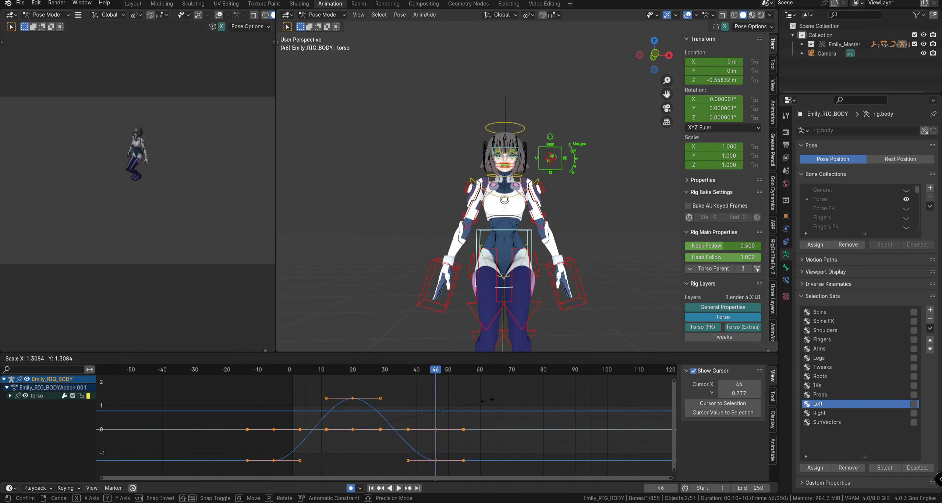
key("Escape")
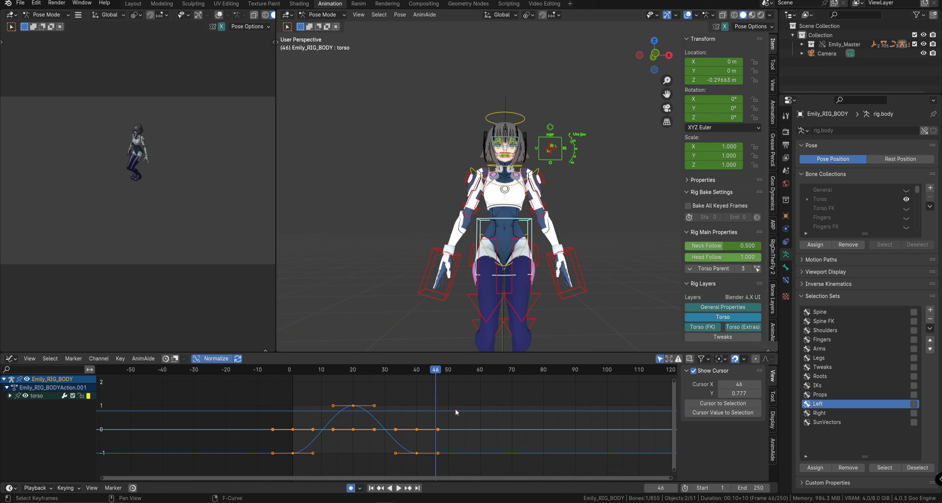
Step: Deselect all torso keyframes in the Graph Editor
left_click(403, 427)
key("a")
key("alt+a")
scroll(441, 420, "down", 4)
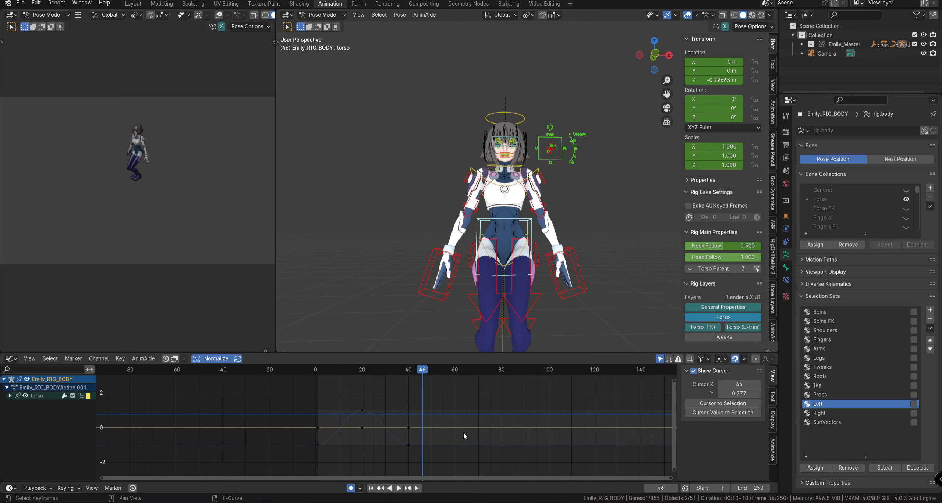
Step: Return to frame 1, clear the rig's existing animation and pose, and show the FK control layers of both arms
scroll(732, 260, "down", 5)
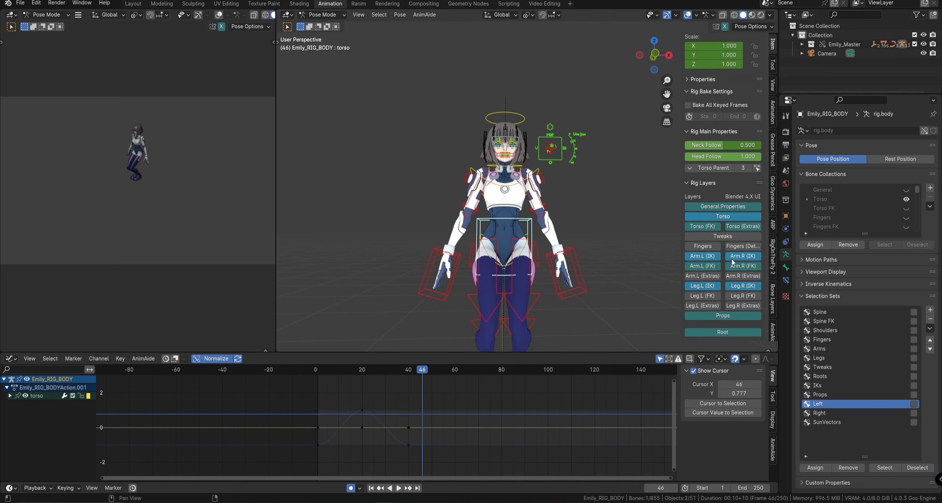
left_click_drag(327, 372, 318, 372)
key("a")
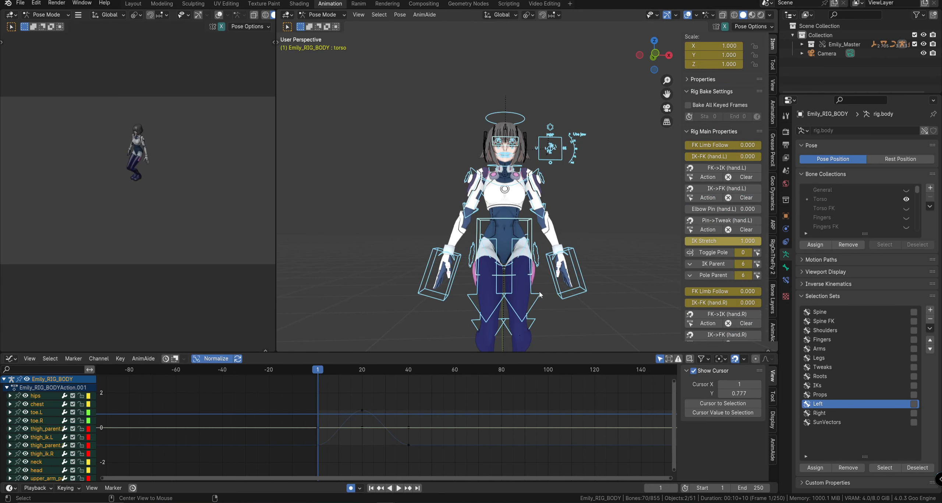
key("alt+h")
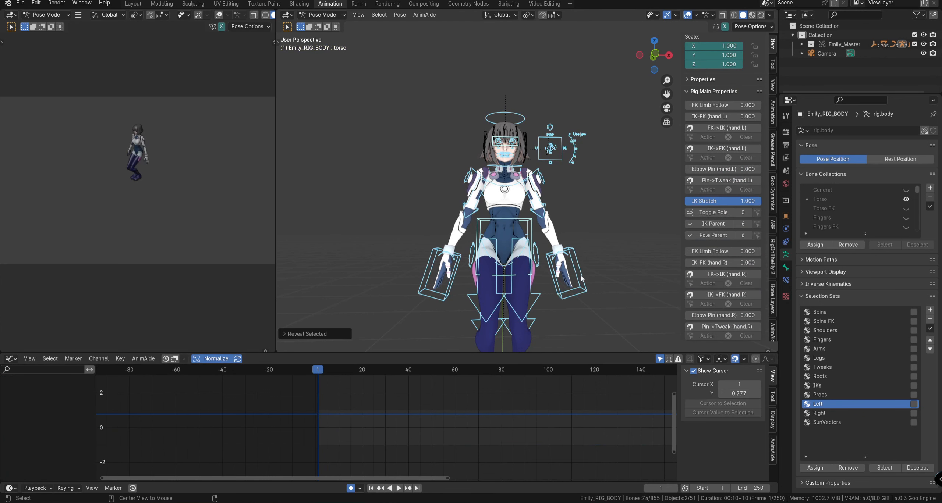
key("alt+a")
left_click(564, 214)
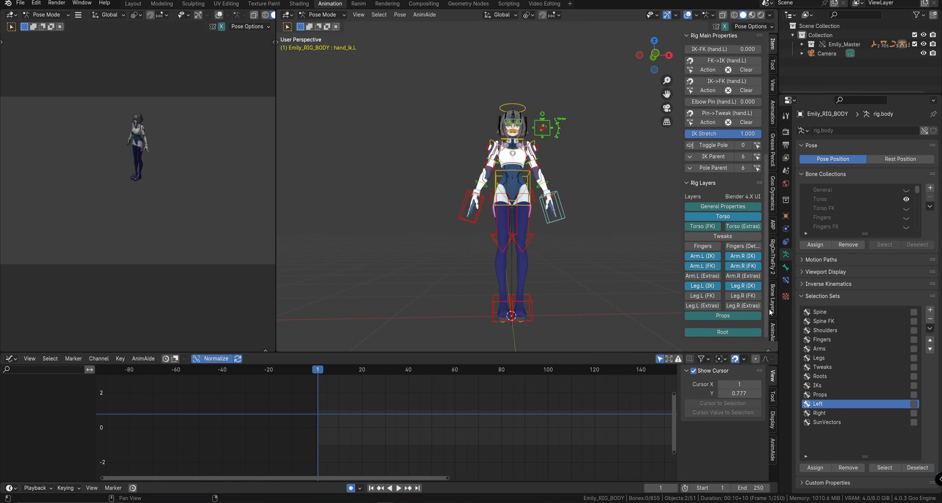
Step: Try rotating the left upper arm's FK control while the arm is still in IK mode
middle_click_drag(588, 221, 589, 229)
scroll(526, 161, "up", 4)
left_click(550, 217)
left_click(541, 155)
key("r")
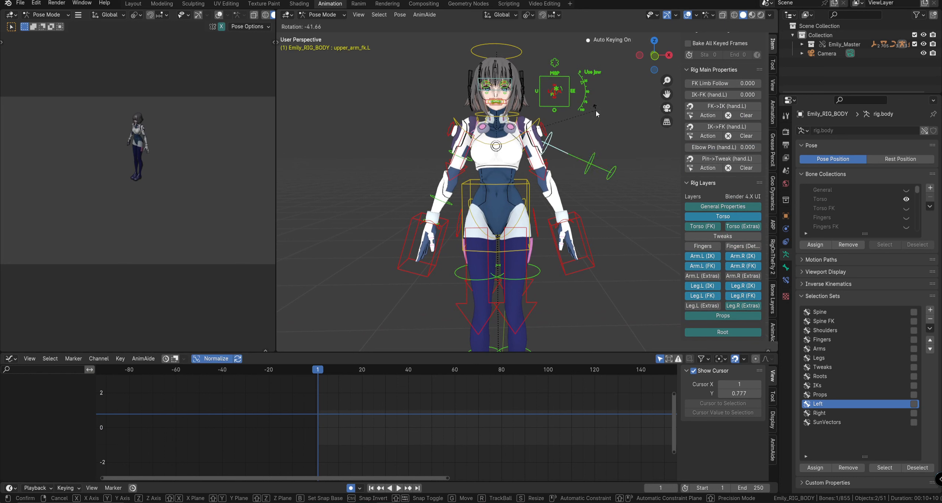
key("Escape")
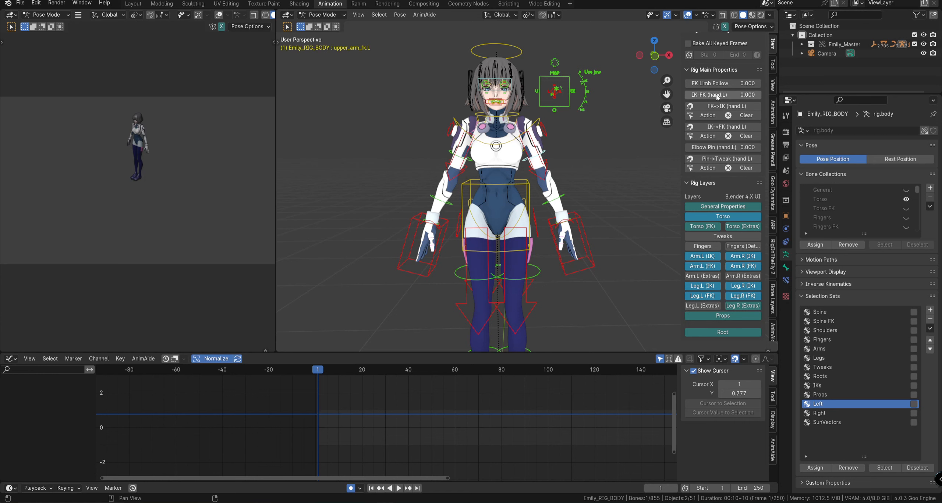
Step: Set IK-FK (hand.L) to 1.000 and test rotating the left upper arm's FK control
left_click_drag(706, 98, 758, 95)
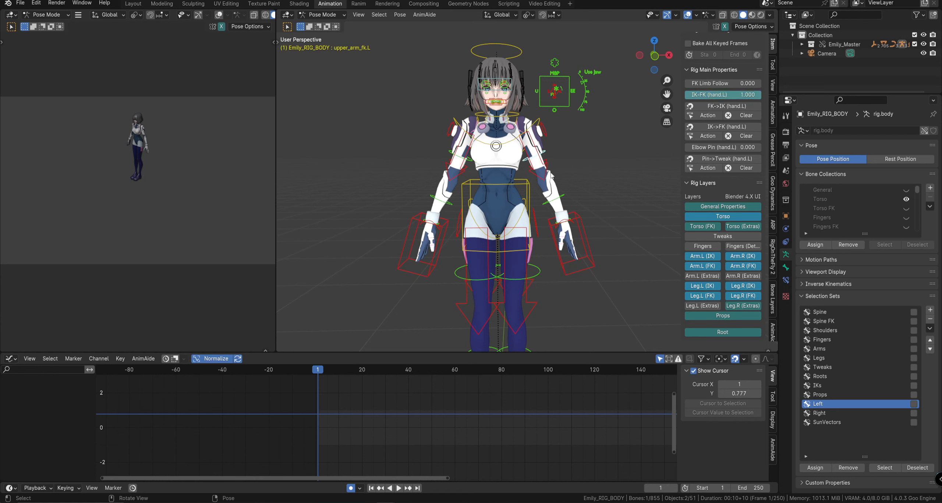
key("r")
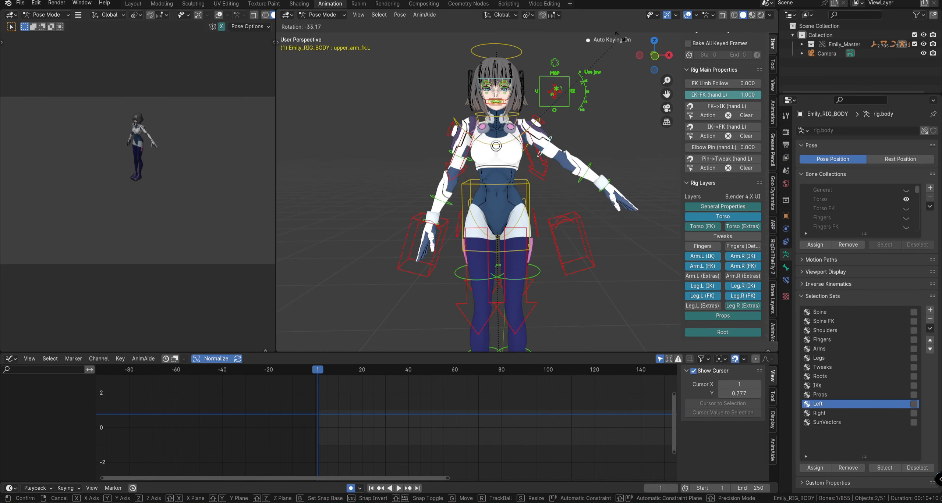
key("Escape")
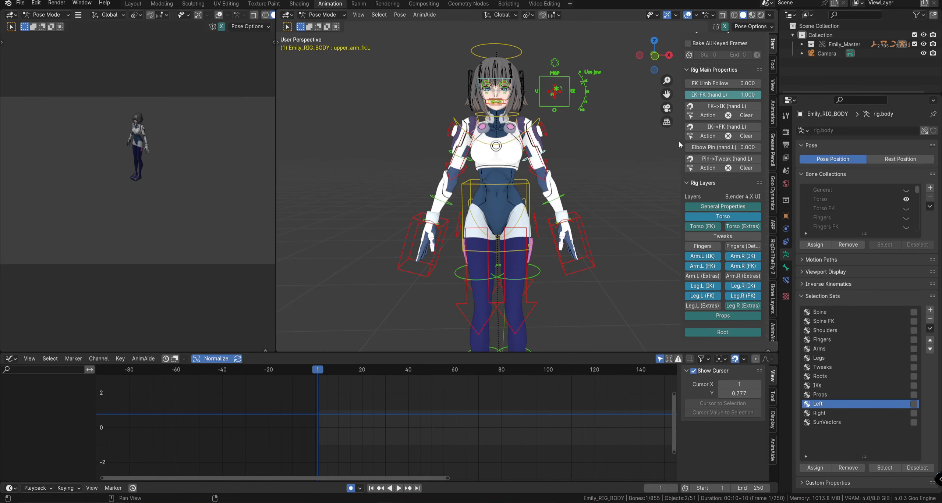
Step: Select the left upper arm's IK control from a side view and try rotating it
left_click(566, 193)
mouse_move(577, 185)
middle_mouse_down()
mouse_move(614, 166)
mouse_move(578, 167)
middle_mouse_up()
middle_click_drag(505, 170, 534, 186, "shift")
left_click(512, 154)
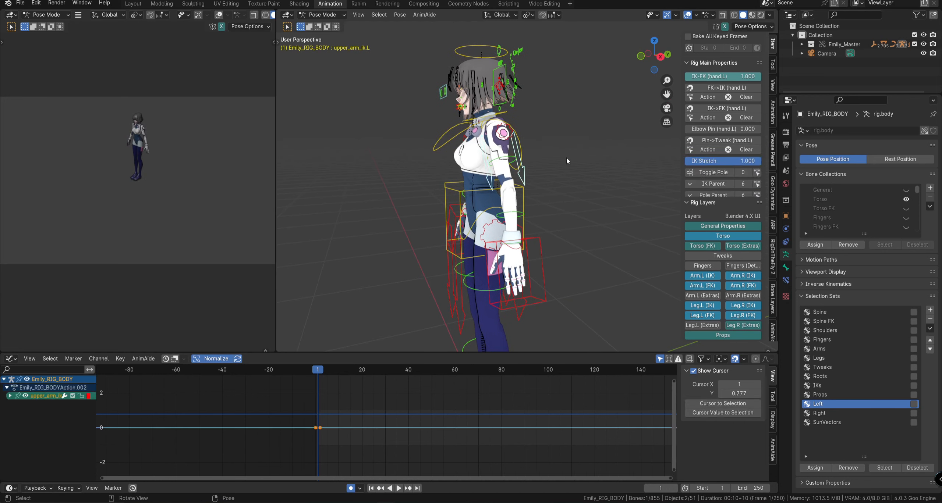
key("r")
Step: Bend the left elbow by rotating the forearm FK control around its local X axis
left_click(528, 206)
middle_click_drag(558, 195, 523, 209)
key("r")
key("x")
key("x")
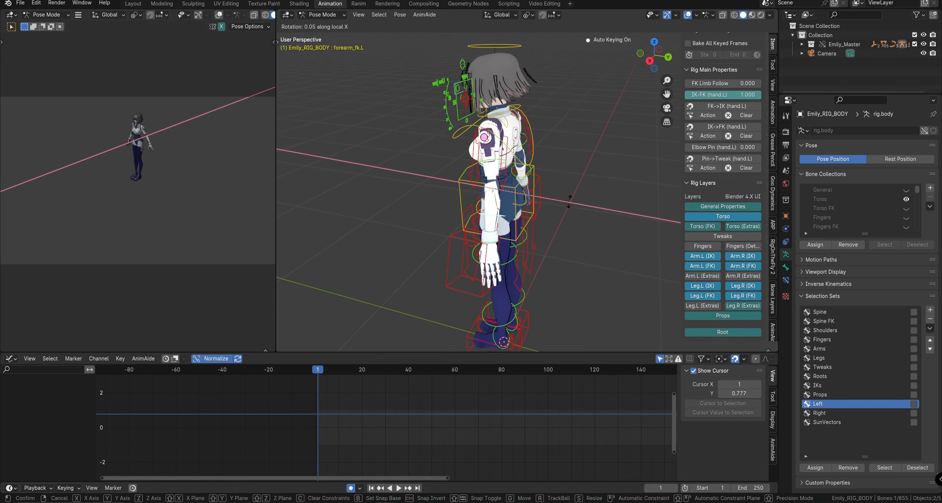
right_click(569, 202)
key("r")
key("x")
key("x")
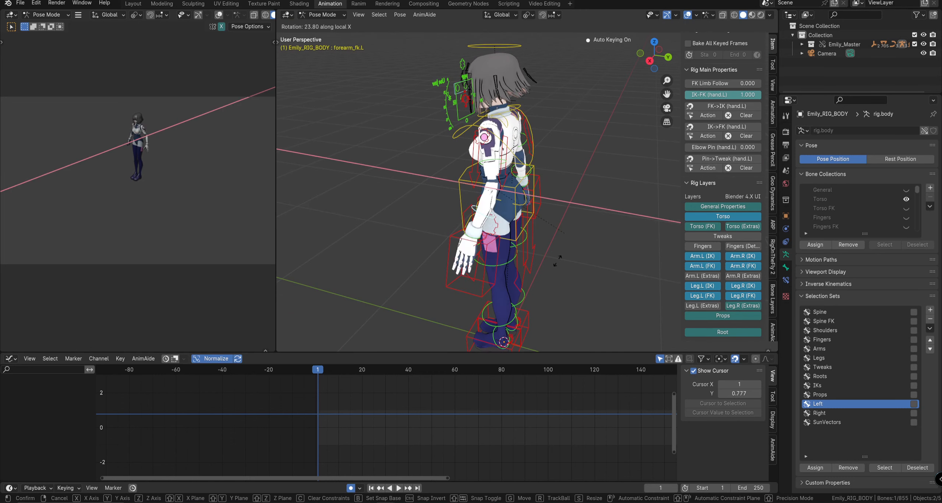
left_click(544, 268)
Step: Try a trackball rotation of the left forearm FK control, and clear the rotations of the forearm and upper arm
middle_click_drag(547, 269, 631, 260)
key("r")
key("r")
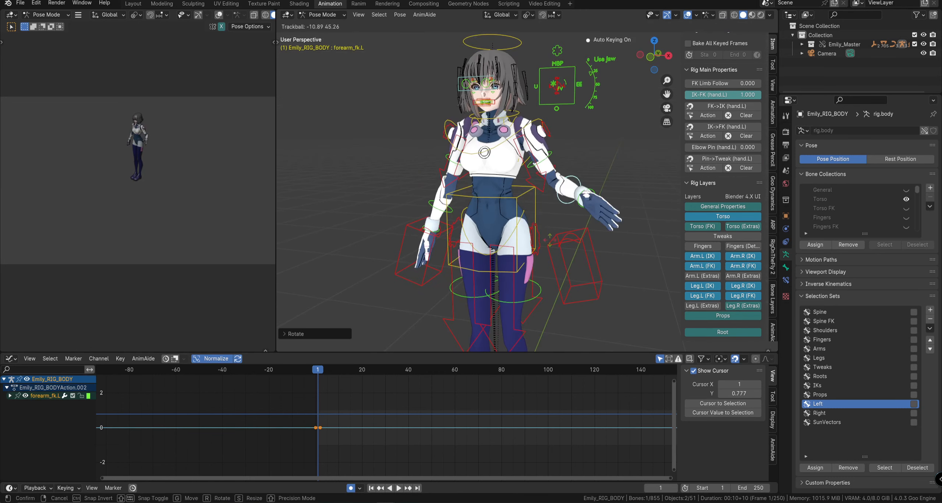
right_click(607, 195)
key("alt+r")
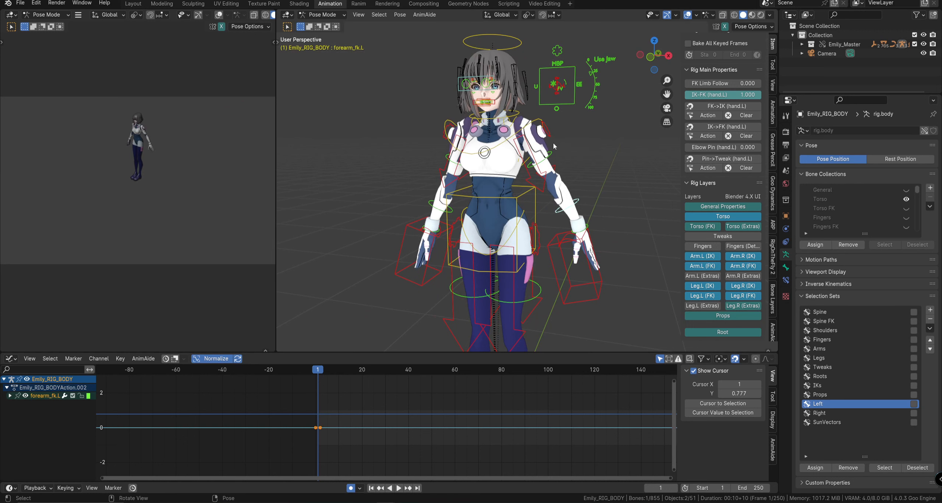
key("alt+a")
left_click(549, 156)
key("alt+r")
Step: Move the left hand's IK control up and outward, away from the FK-driven arm
middle_click_drag(578, 233, 587, 233)
left_click(583, 235)
left_click_drag(598, 240, 590, 249)
key("g")
left_click(636, 162)
Step: Rotate the left hand's IK control to point outward from the body
key("r")
right_click(604, 198)
middle_click_drag(604, 199, 570, 188, "shift")
scroll(607, 220, "down", 2)
key("r")
left_click(633, 153)
key("g")
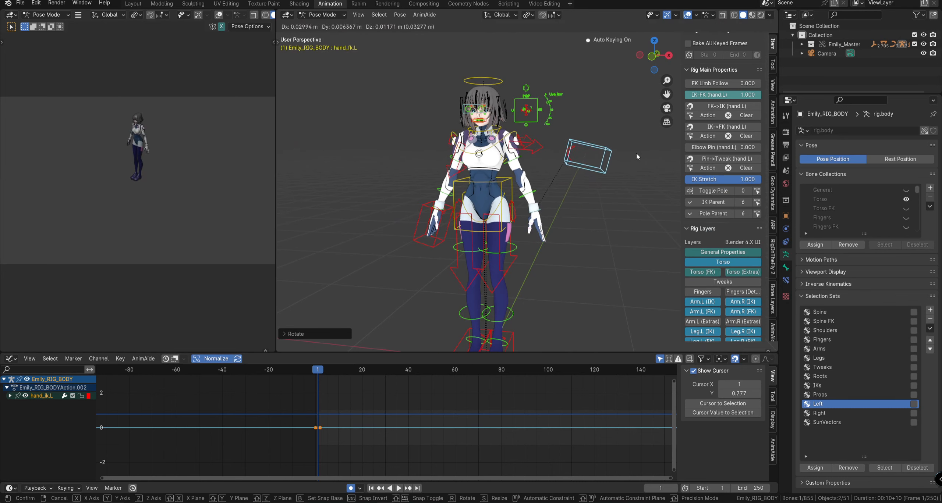
right_click(637, 153)
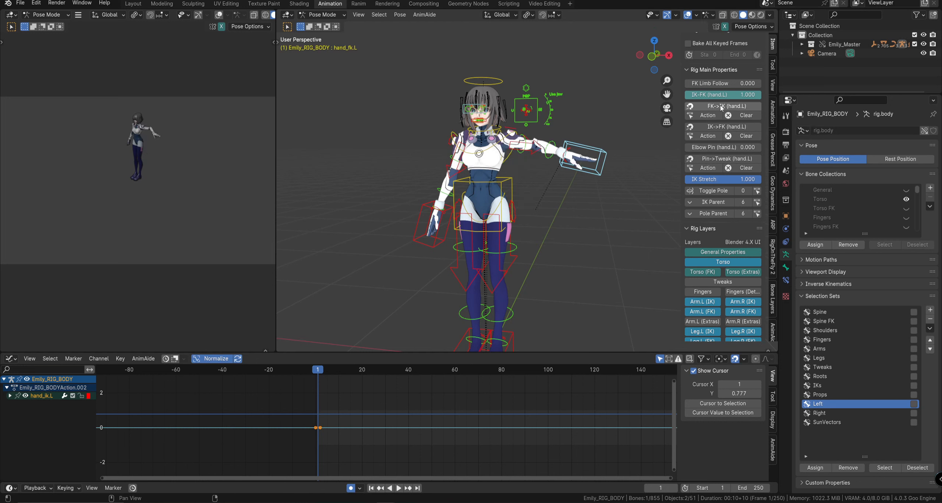
Step: Snap the left hand's IK control onto the FK arm with IK->FK (hand.L), and test moving it
left_click(721, 127)
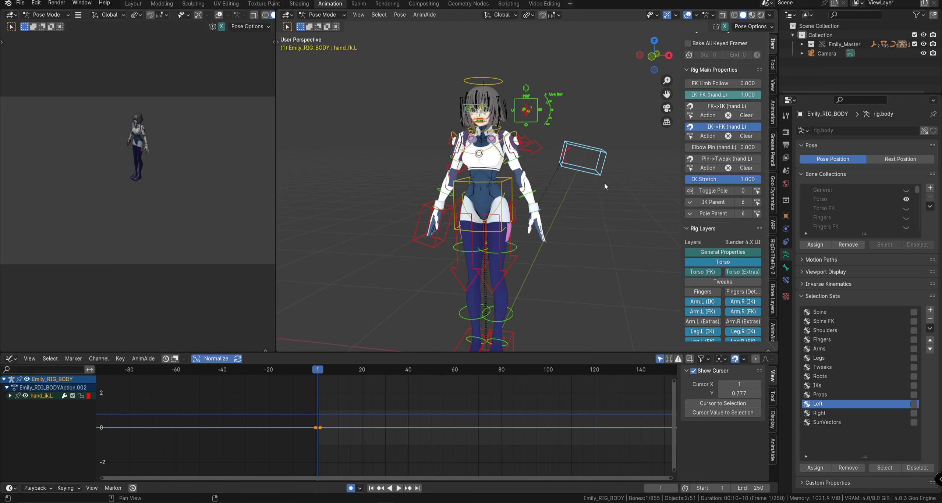
scroll(589, 184, "down", 1)
middle_click_drag(551, 250, 563, 260)
scroll(563, 235, "up", 2)
key("alt+a")
left_click(559, 239)
key("g")
left_click(600, 199)
key("ctrl+z")
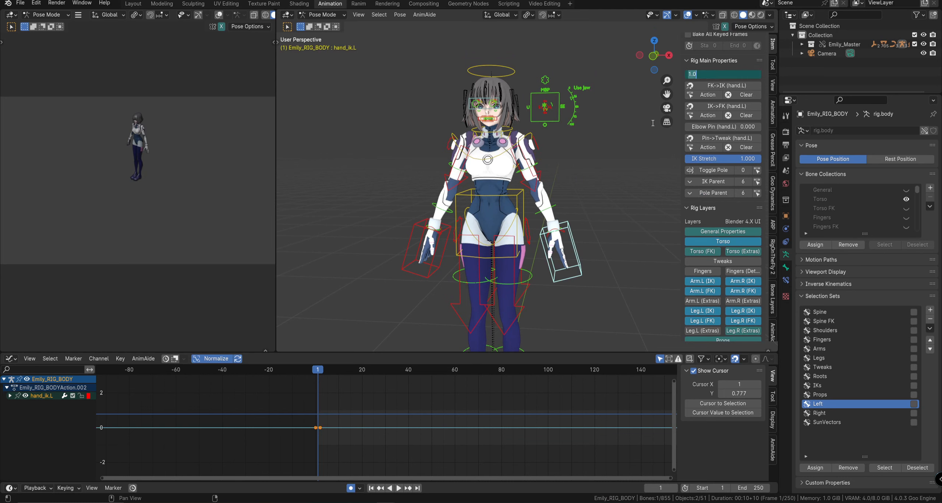
Step: Set IK-FK (hand.L) to 0.000, and move and rotate the left hand's IK control so the arm extends outward
left_click_drag(720, 75, 685, 75)
key("alt+a")
left_click(570, 230)
key("g")
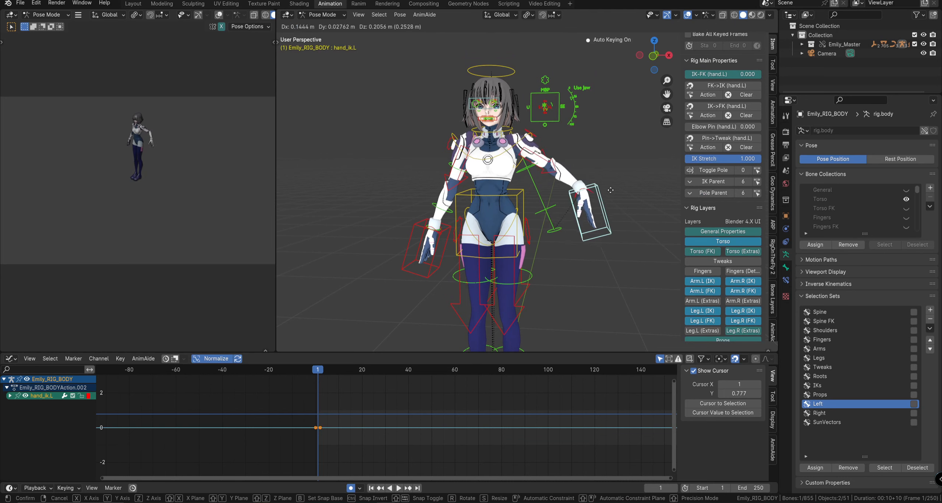
left_click(616, 173)
key("r")
left_click(616, 102)
Step: Keyframe all visible rig controls at frame 1
key("a")
key("i")
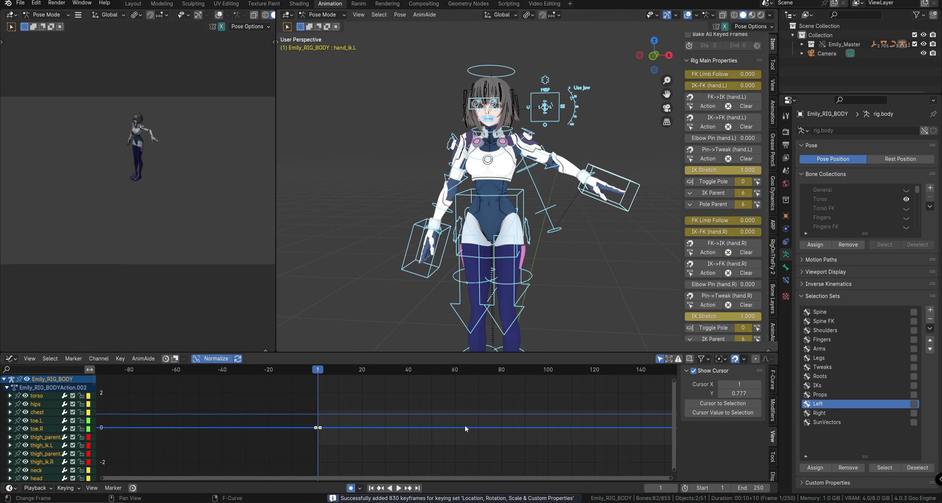
left_click(613, 211)
Step: Open the IK Parent options of the left hand's IK control to review the available parents
key("alt+a")
left_click(629, 204)
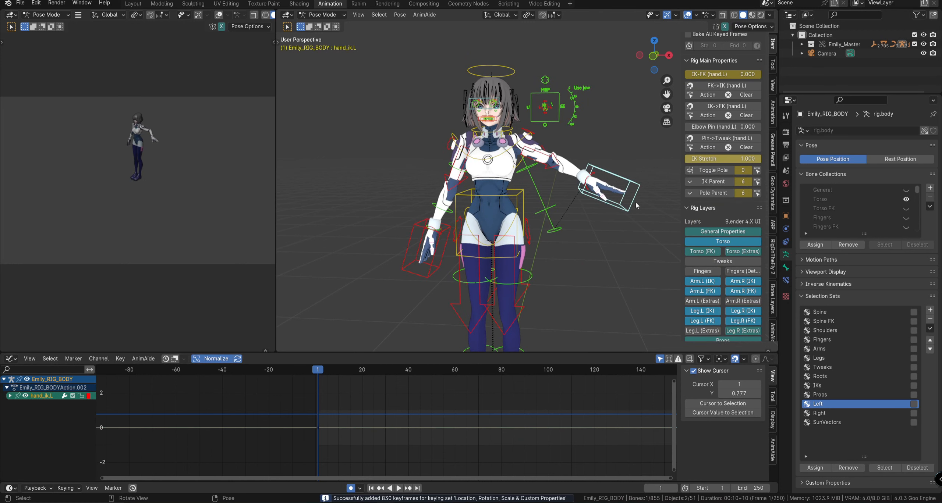
left_click(717, 183)
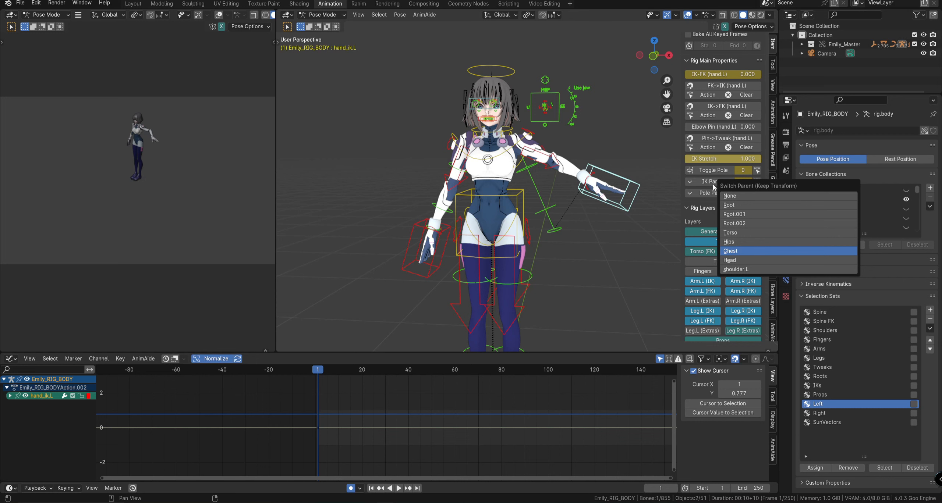
left_click(711, 182)
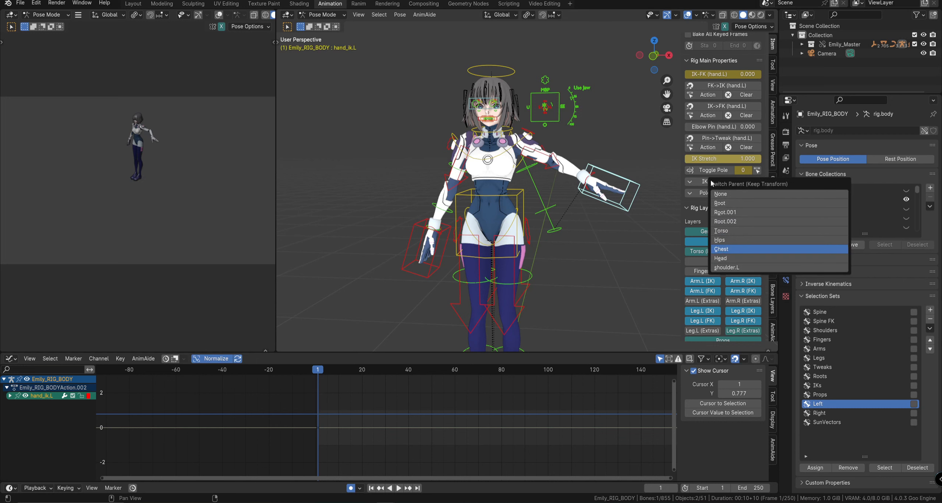
Step: Try a trackball rotation of the chest control to test how the left hand follows it
left_click(494, 165)
left_click(485, 158)
key("r")
key("r")
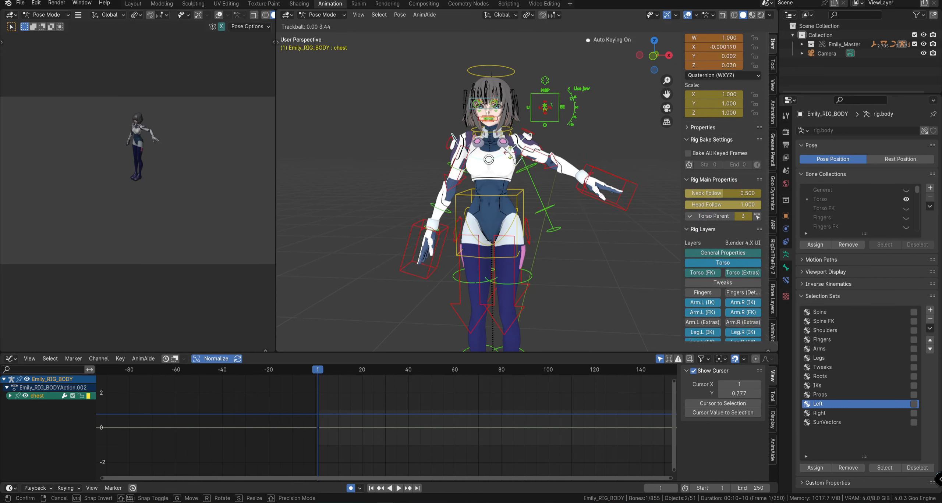
key("Escape")
Step: Switch the left hand's IK parent to Hips and on to Torso, and try rotating the chest
left_click(589, 178)
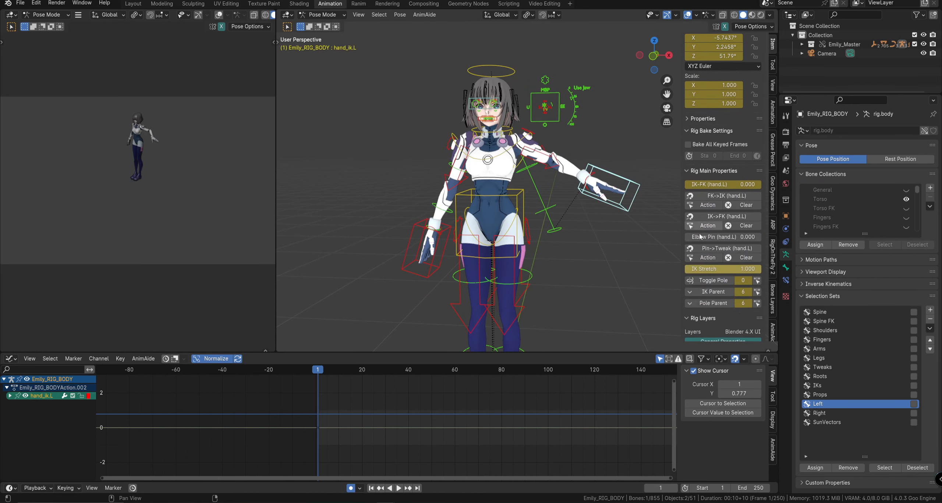
left_click(715, 292)
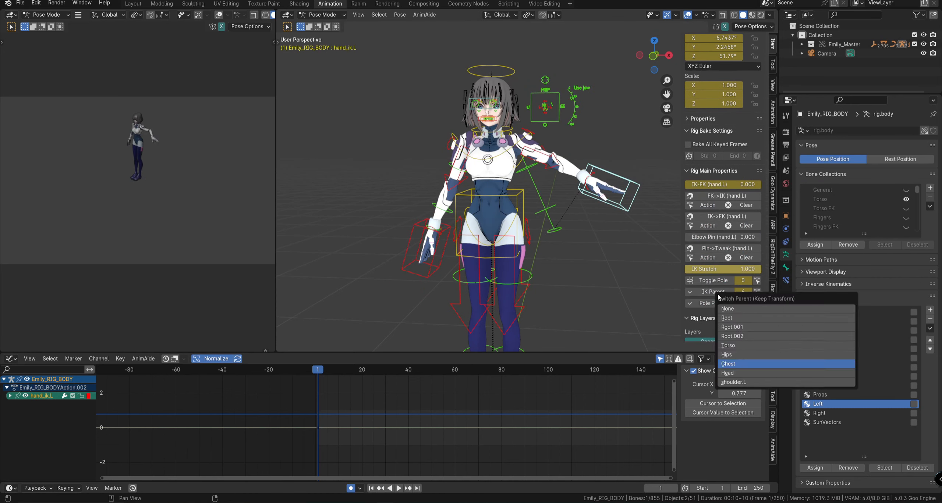
left_click(741, 354)
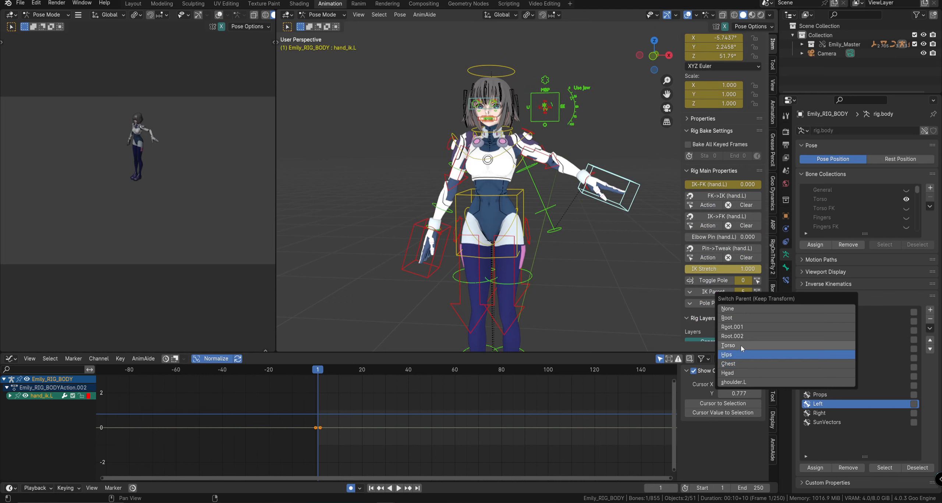
left_click(519, 198)
key("r")
right_click(503, 168)
left_click(502, 157)
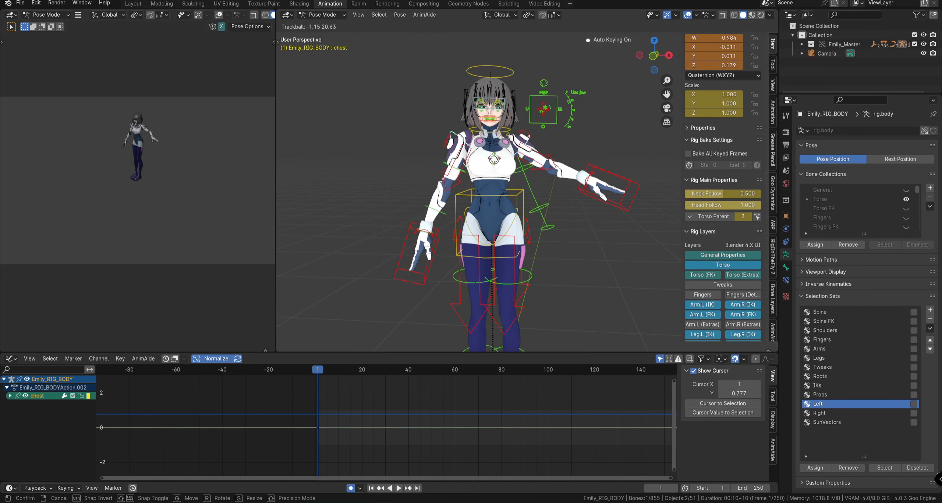
Step: Try moving and rotating the torso control to test how the left hand follows it
left_click(501, 210)
key("g")
right_click(552, 222)
key("r")
right_click(625, 217)
key("r")
right_click(650, 216)
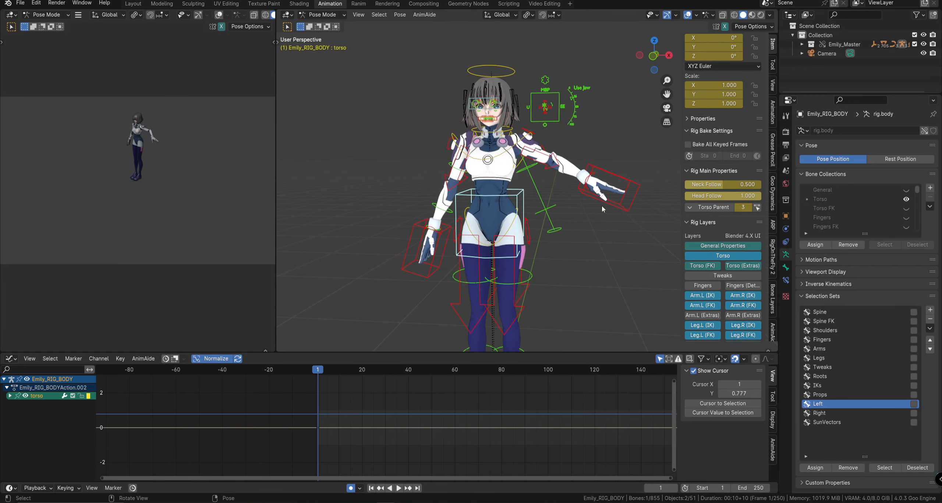
Step: Switch the left hand's IK parent to Root, and select the torso control
left_click(635, 200)
left_click(757, 292)
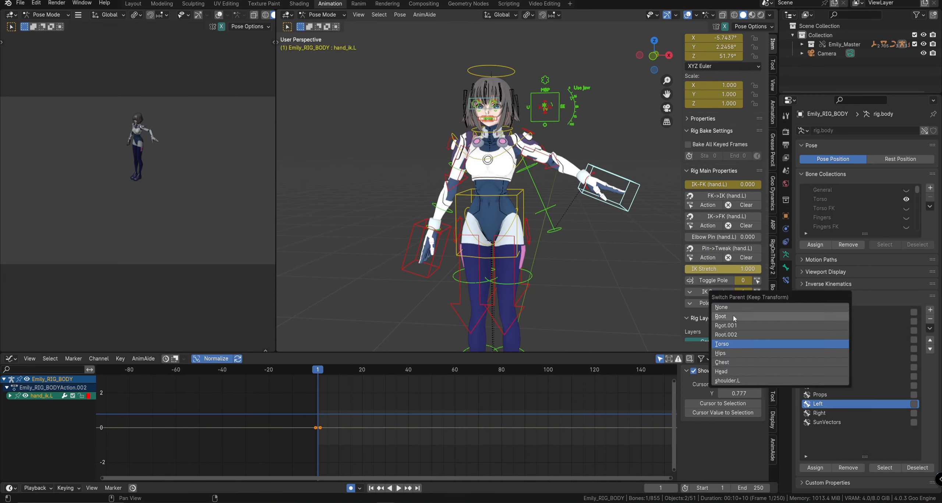
left_click(525, 201)
scroll(535, 280, "down", 5)
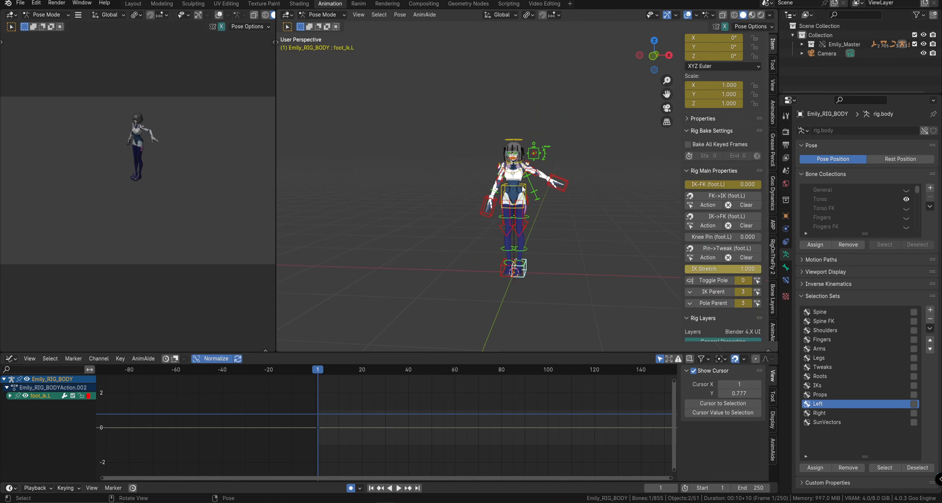
scroll(540, 189, "up", 4)
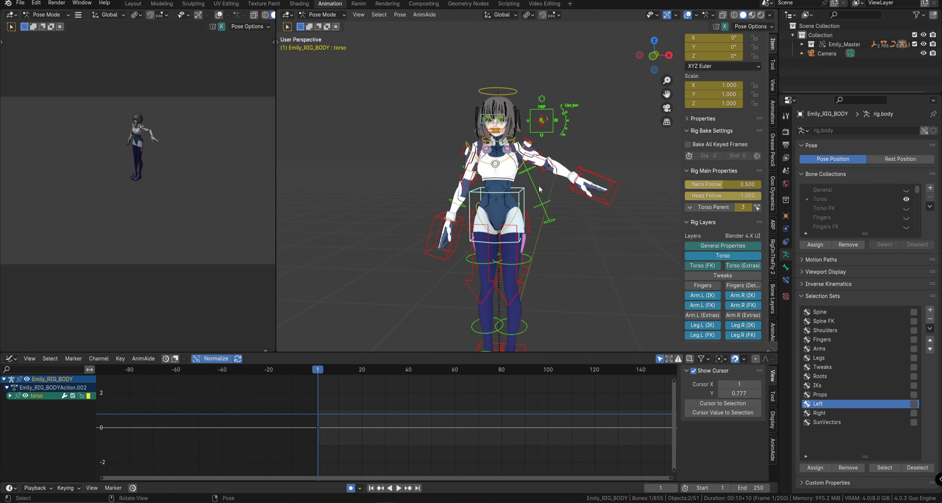
Step: Keyframe the left hand's IK control at frame 25
left_click(606, 208)
left_click_drag(323, 370, 374, 370)
key("i")
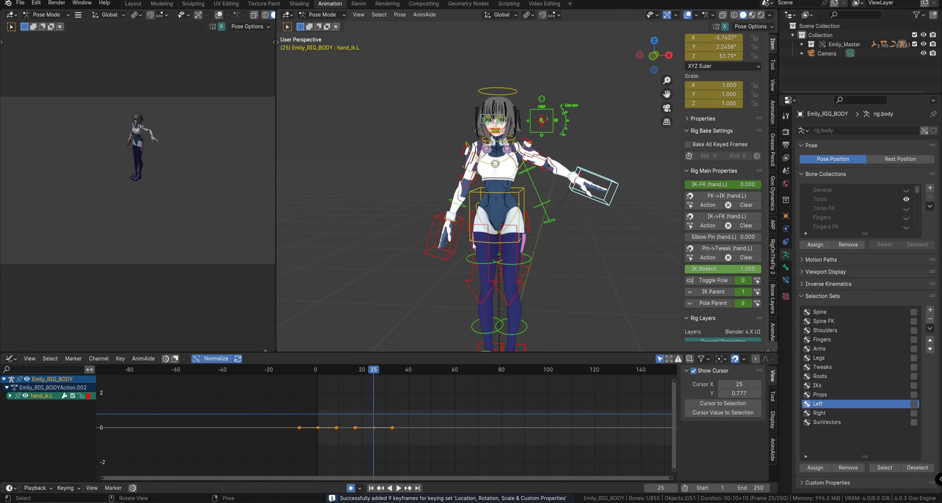
Step: Keyframe all visible rig controls at frame 26 and clear the selection
key("a")
key("Right")
key("i")
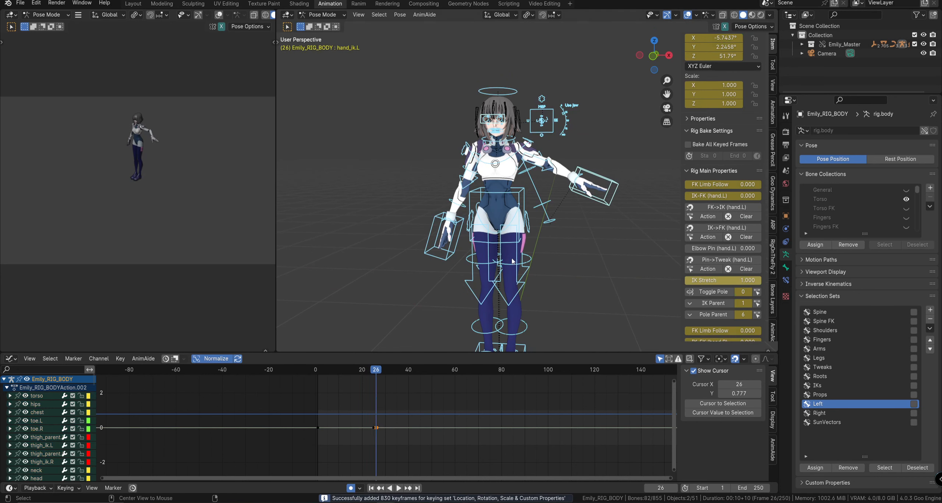
key("alt+a")
left_click(594, 187)
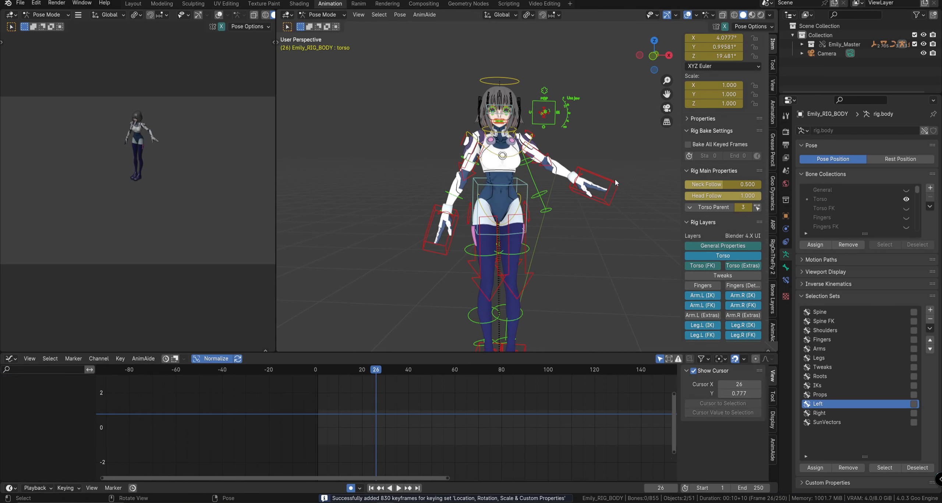
Step: Re-pose the left hand's IK control lower at frame 26 and clear the selection
key("r")
left_click(614, 253)
key("alt+a")
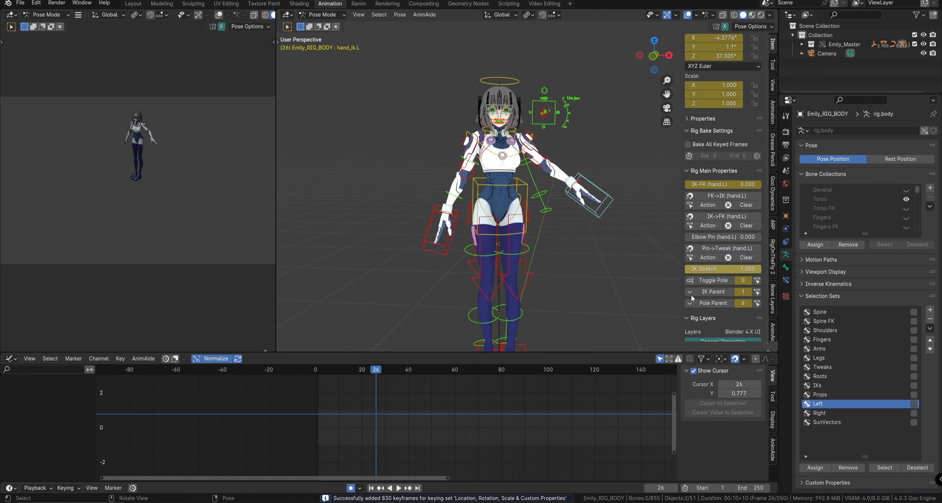
Step: Select all rig controls and switch the left hand's IK parent to Torso at frame 26, keeping its transform
key("a")
key("Home")
middle_click_drag(392, 421, 442, 429, "ctrl")
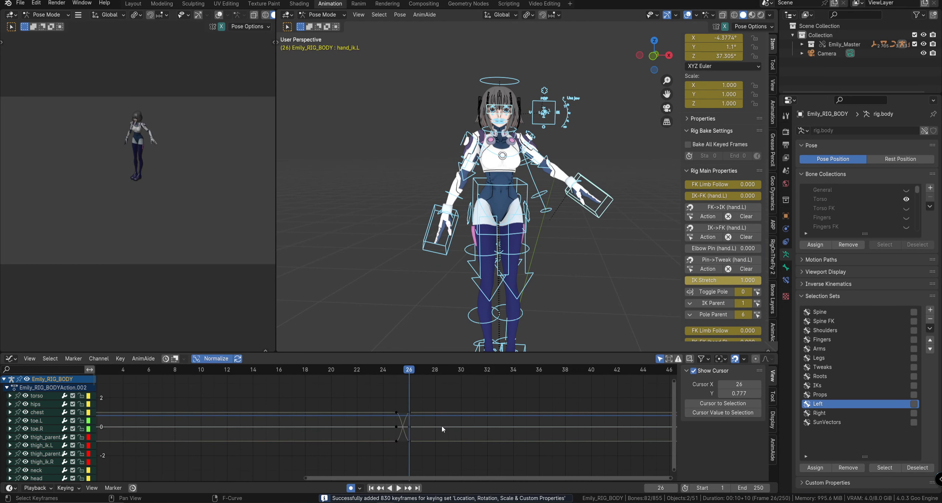
left_click(717, 306)
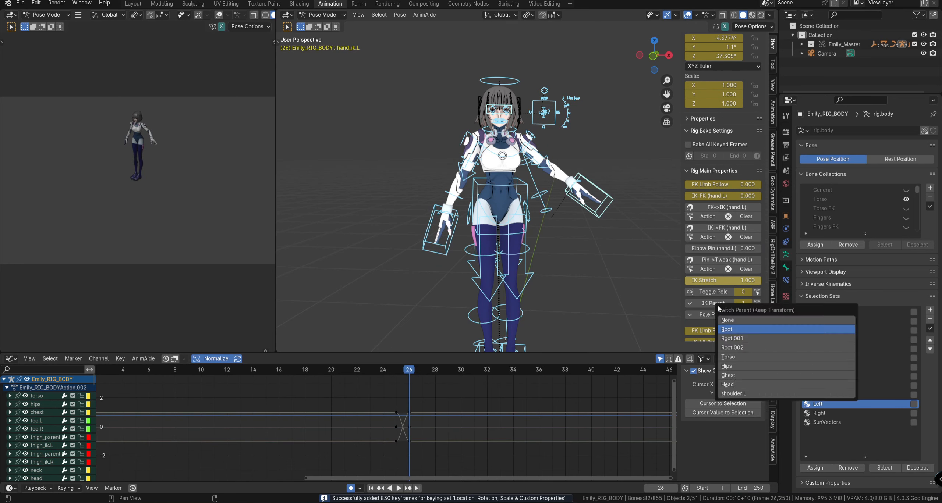
left_click(746, 357)
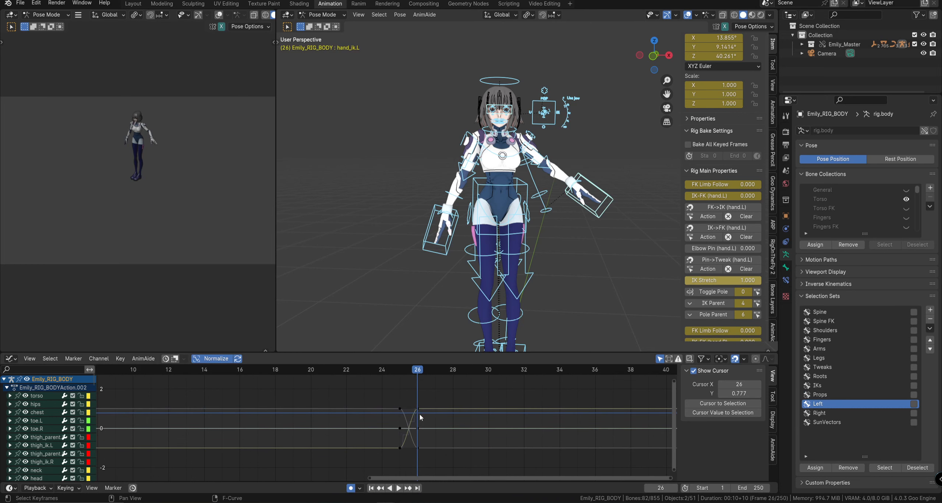
Step: Isolate the custom property curves of the left upper arm parent control and change the interpolation of all their keyframes
left_click(530, 135)
left_click(530, 136)
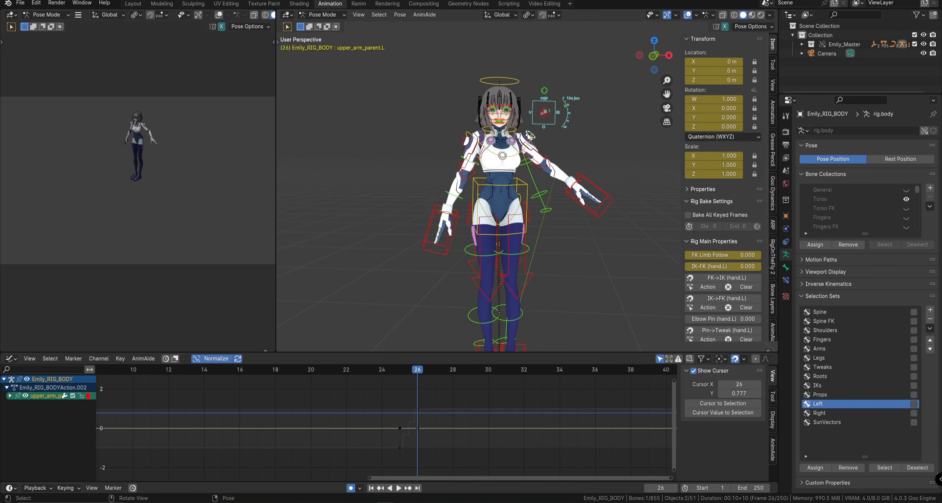
scroll(400, 422, "up", 2)
left_click(10, 395)
scroll(48, 431, "down", 4)
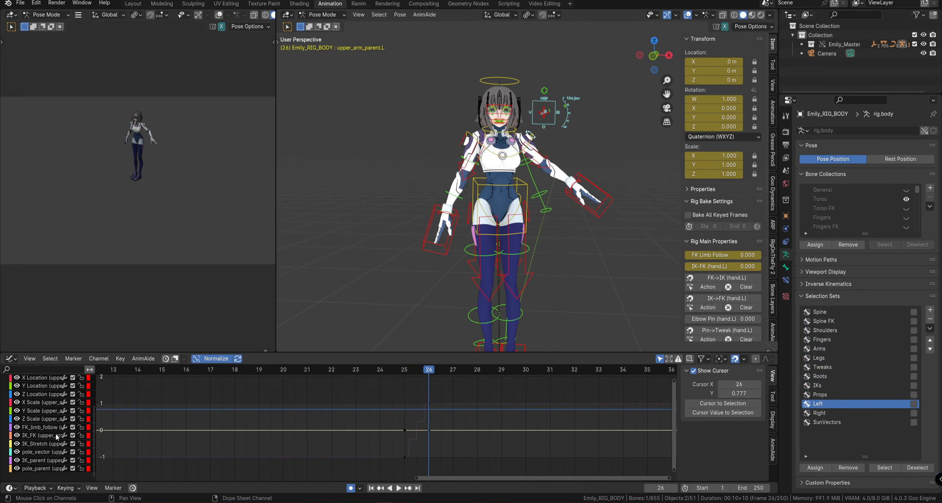
left_click_drag(50, 468, 47, 426)
key("shift+h")
left_click(172, 452)
key("a")
key("t")
left_click(467, 377)
left_click(436, 436)
mouse_move(436, 436)
right_mouse_down("shift")
mouse_move(422, 421)
mouse_move(436, 419)
right_mouse_up("shift")
Step: Try moving the torso control at frame 26 to test how the left hand follows it
left_click(580, 211)
left_click(585, 207)
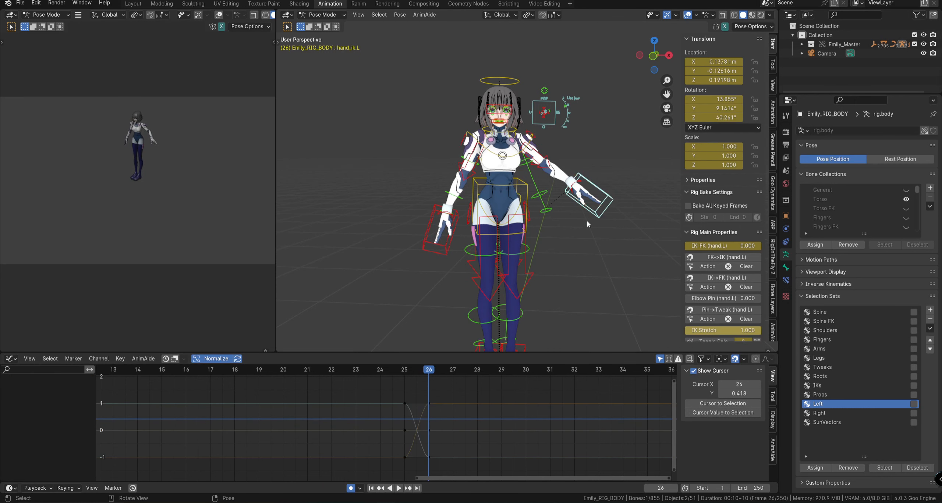
left_click(525, 183)
key("g")
right_click(582, 192)
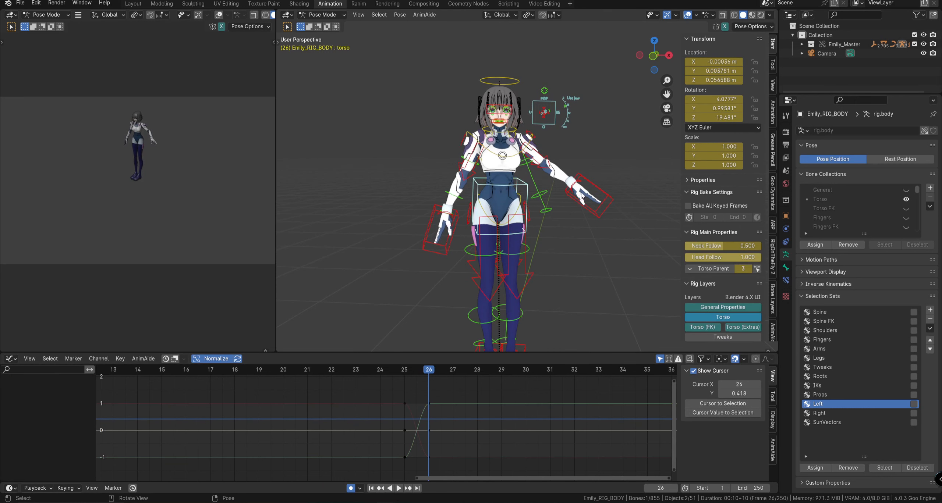
Step: Check which IK parent the left hand's IK control uses at frames 26 and 25
left_click(600, 187)
scroll(731, 309, "down", 5)
left_click(723, 262)
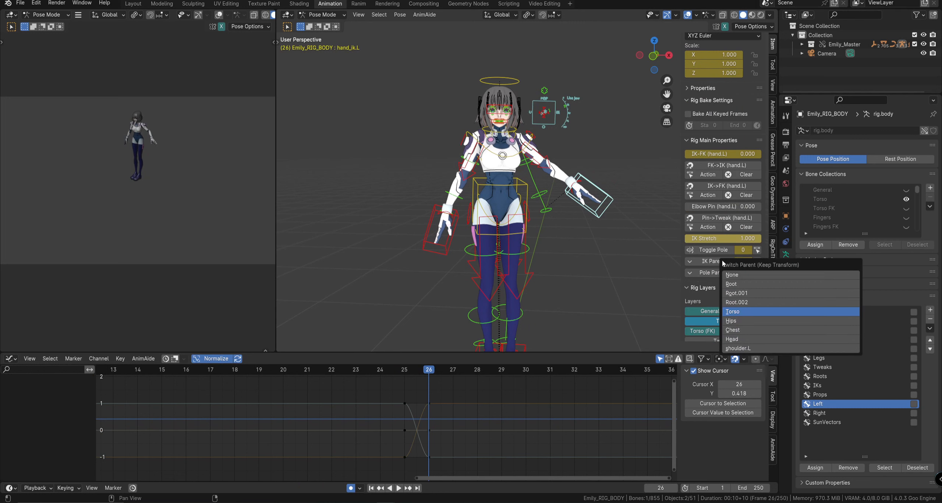
right_click(415, 402)
left_click(723, 261)
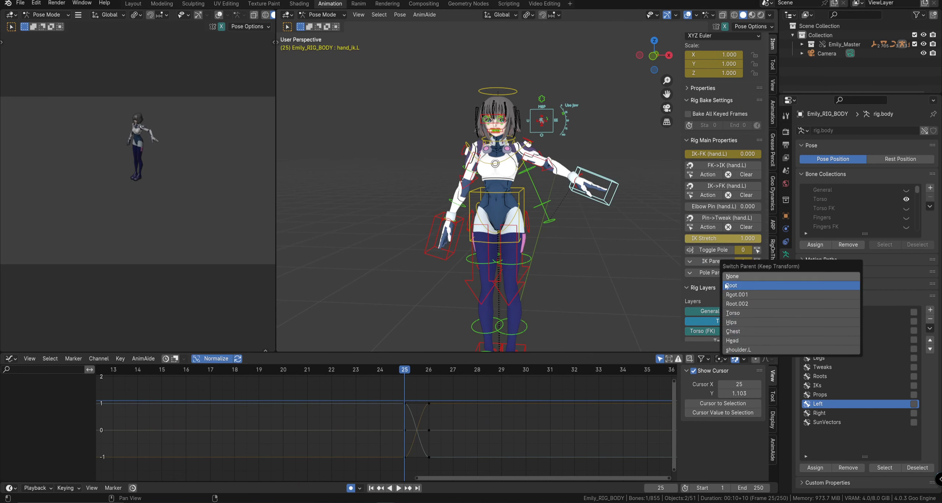
left_click(809, 276)
left_click(437, 371)
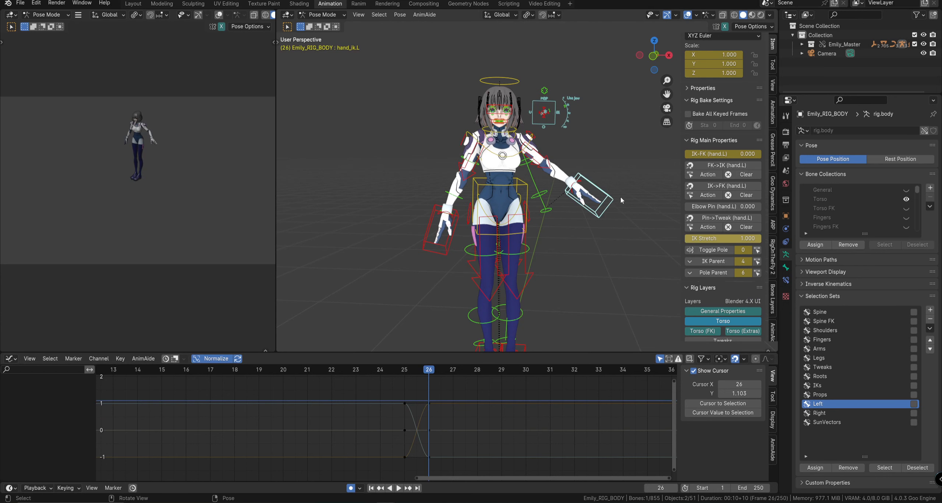
Step: Apply a parent switch to Chest across the keyframes of the left hand's IK control
left_click(757, 262)
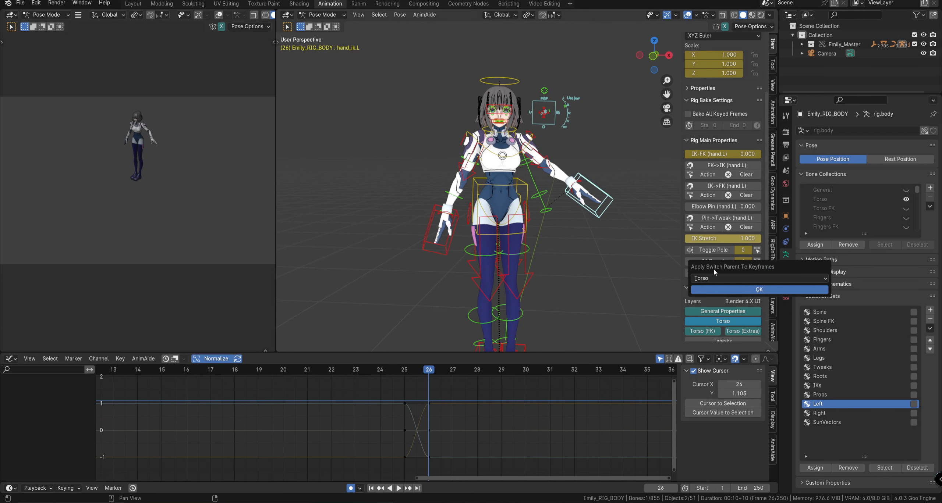
left_click(749, 279)
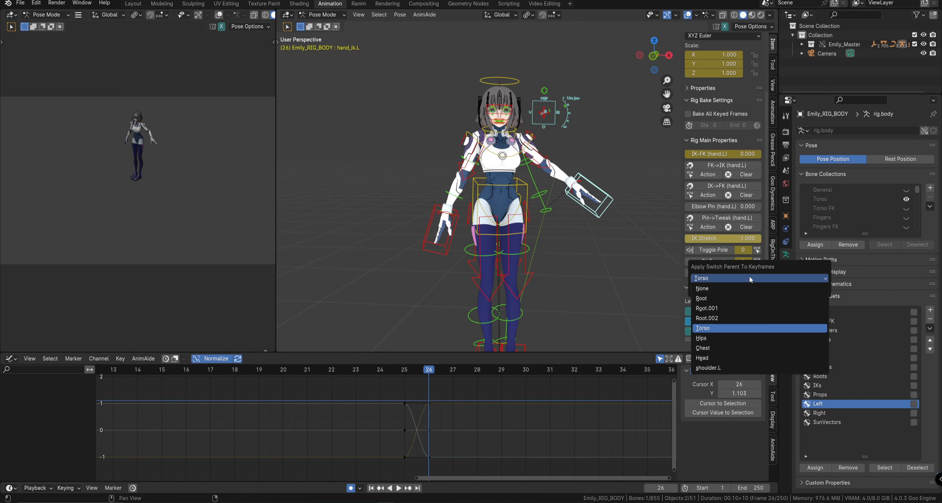
left_click(727, 347)
left_click(713, 295)
Step: Examine the left arm's parent curves and scrub to frame 31 to review the hand's parent switch
scroll(499, 405, "down", 2)
left_click(531, 134)
scroll(443, 459, "down", 2)
scroll(514, 290, "down", 3)
scroll(434, 404, "down", 2)
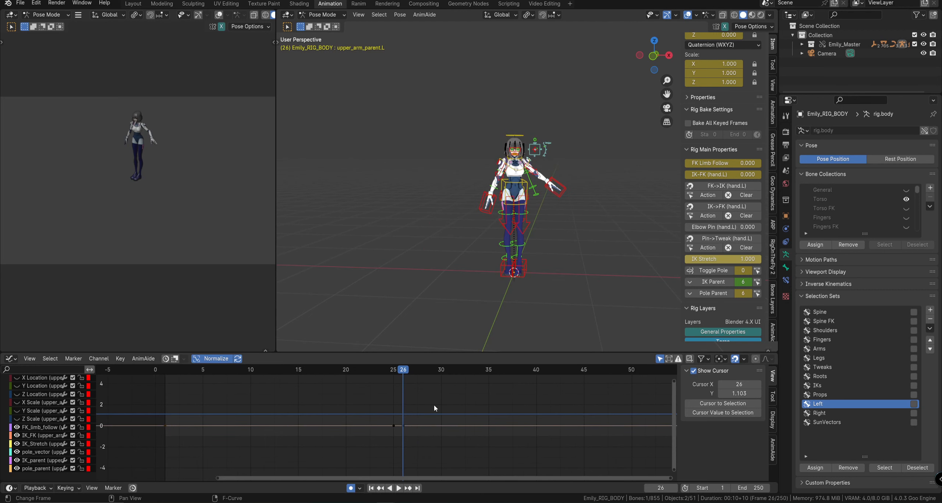
left_click(566, 190)
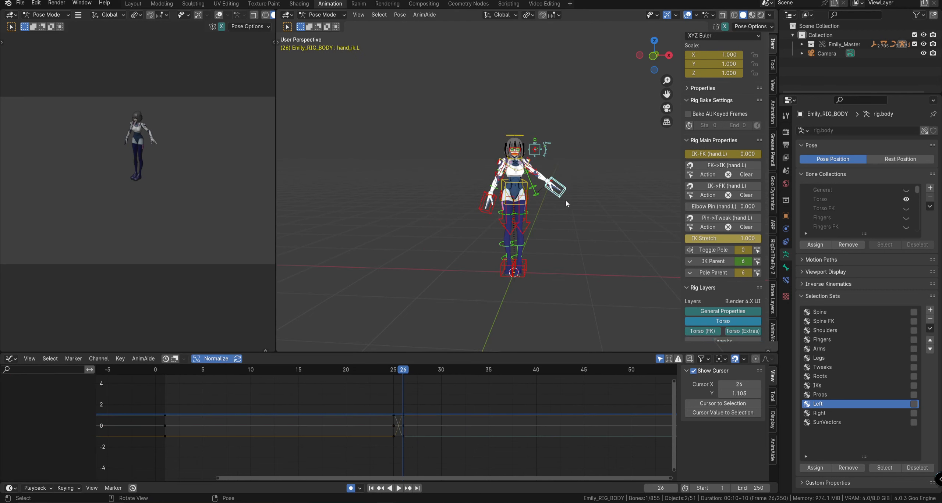
key("space")
right_click_drag(500, 408, 450, 406, "shift")
scroll(693, 234, "down", 5)
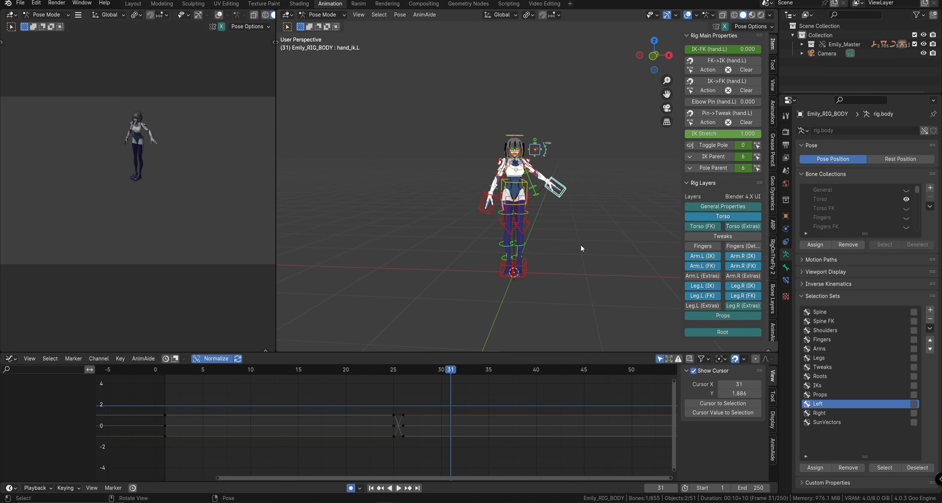
Step: Delete the visible rig keyframes at frame 26 and keyframe all controls at frame 31
left_click(514, 183)
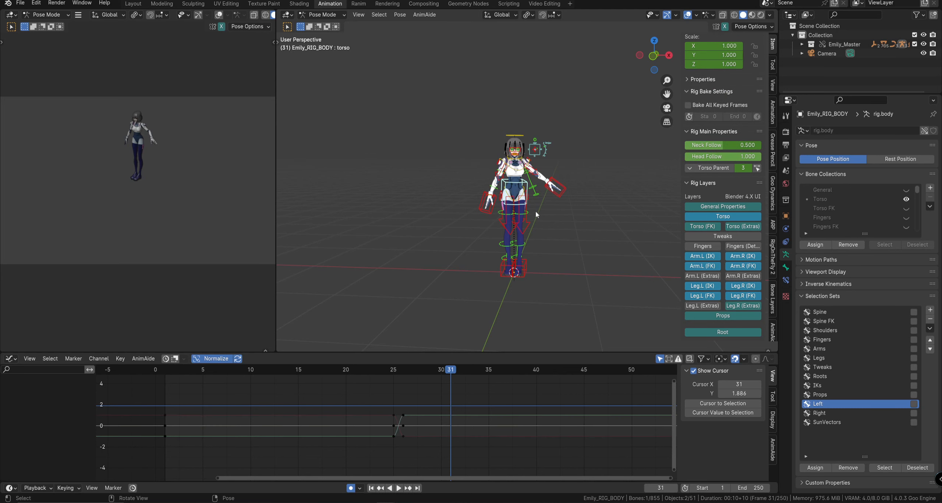
key("a")
left_click_drag(398, 441, 398, 441)
key("x")
key("x")
left_click(433, 417)
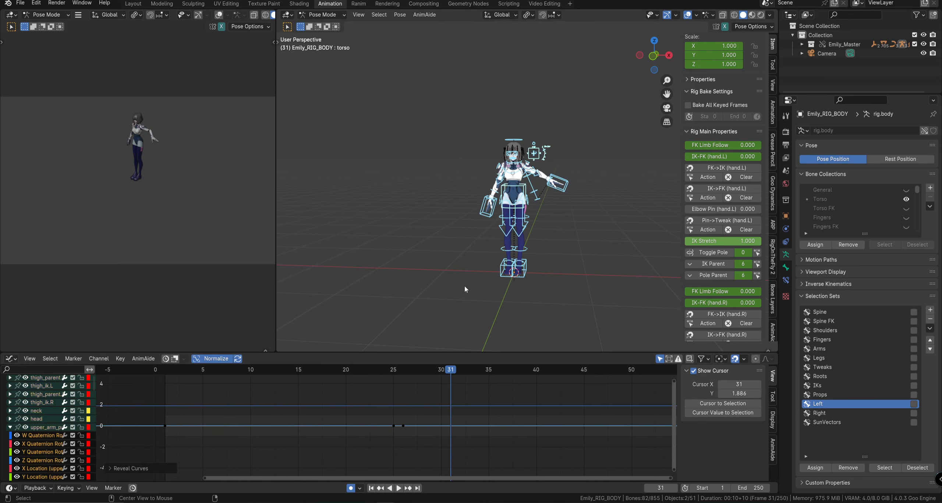
key("i")
left_click(447, 498)
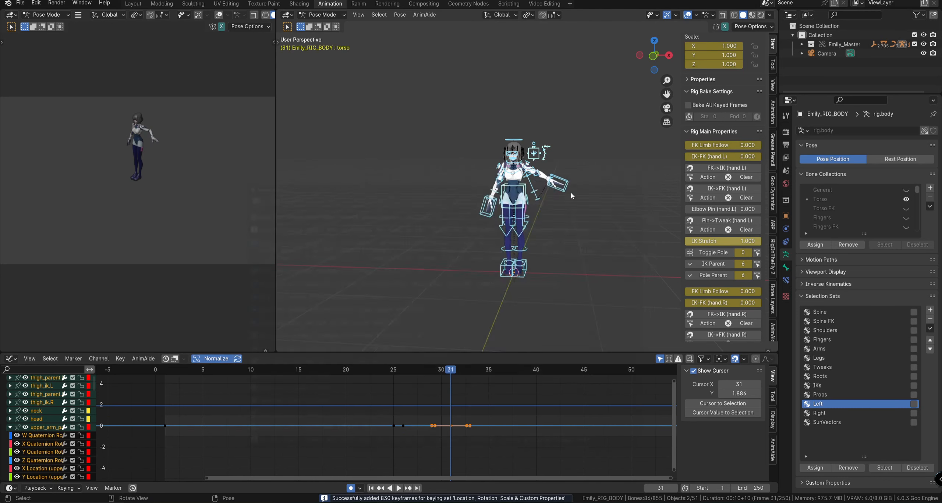
Step: Select the torso and upper body controls and filter the Graph Editor channels by "x e"
scroll(615, 186, "up", 5)
left_click(526, 195)
middle_click_drag(525, 195, 530, 198)
left_click(514, 162, "shift")
left_click(513, 137, "shift")
left_click(75, 370)
left_click(71, 370)
type("rx")
key("BackSpace")
key("BackSpace")
type("x e")
key("Return")
Step: Try a trackball rotation of the torso control and a different channel filter
left_click(530, 199)
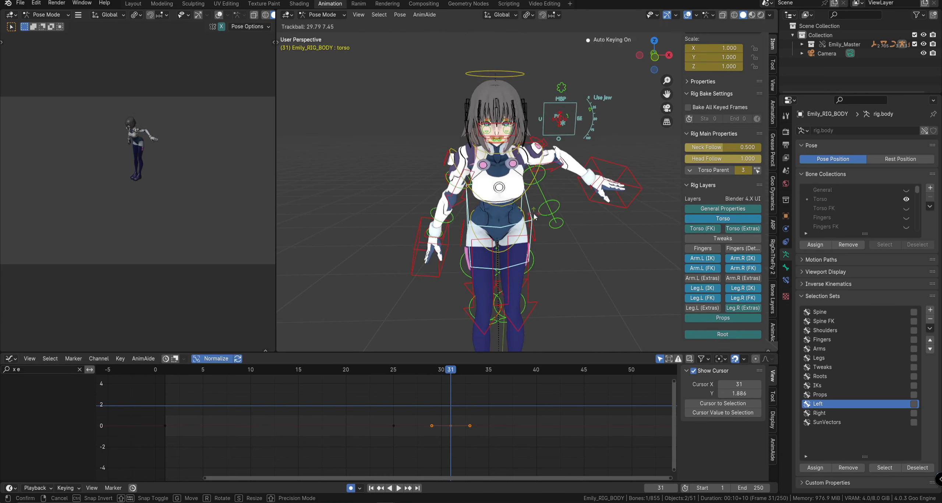
left_click(57, 371)
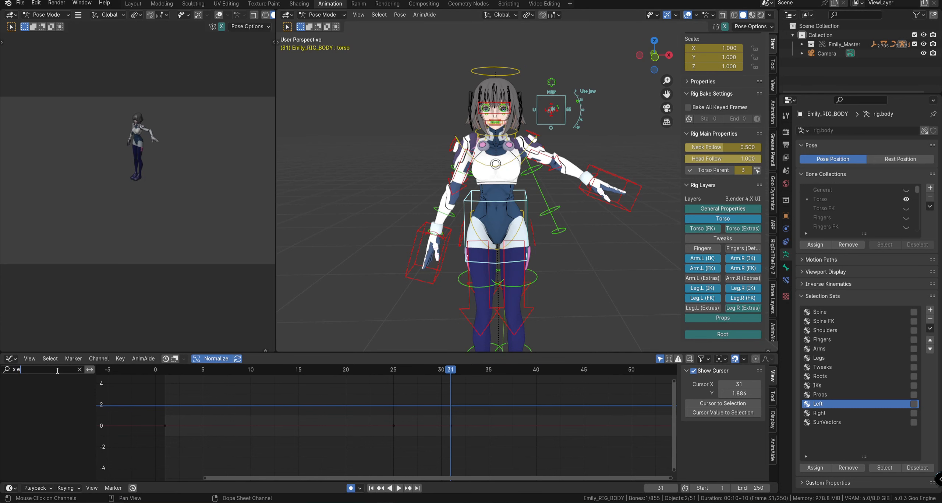
key("BackSpace")
type("q")
key("Escape")
Step: Select all rig controls and delete their filtered keyframes at frame 31
key("a")
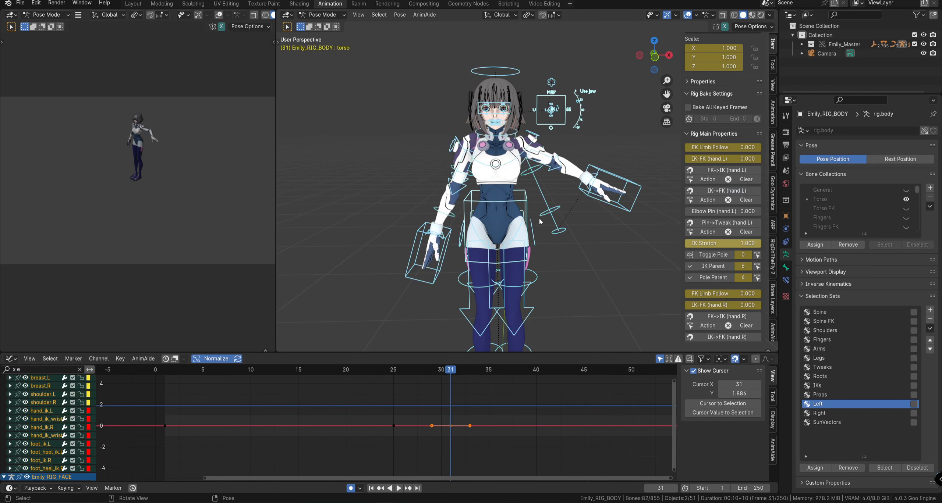
left_click_drag(529, 404, 430, 447)
key("x")
Step: Move to frame 1, clear the channel filter and reveal all hidden curves
left_click(171, 440)
left_click(165, 370)
left_click(80, 370)
left_click(322, 442)
key("alt+h")
Step: Delete all controls' keyframes between frames 25 and 31 and keyframe the whole rig at frame 1
left_click_drag(372, 408, 493, 444)
key("x")
left_click(493, 445)
key("i")
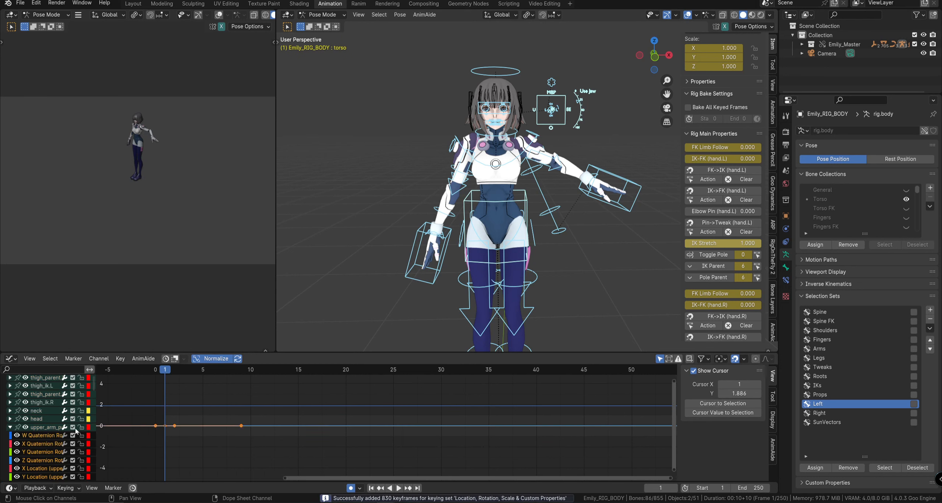
left_click(10, 428)
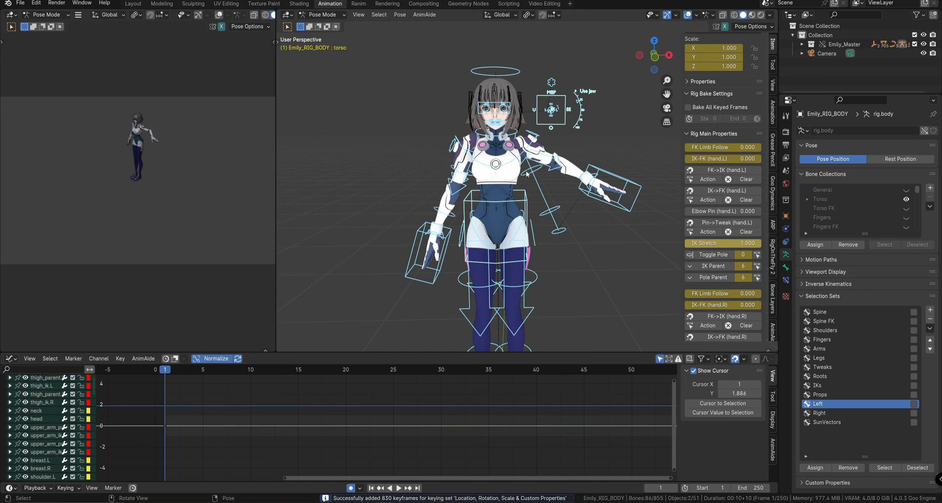
Step: Clear the rotation and location of all rig controls at frame 1
scroll(44, 427, "up", 4)
left_click(525, 279)
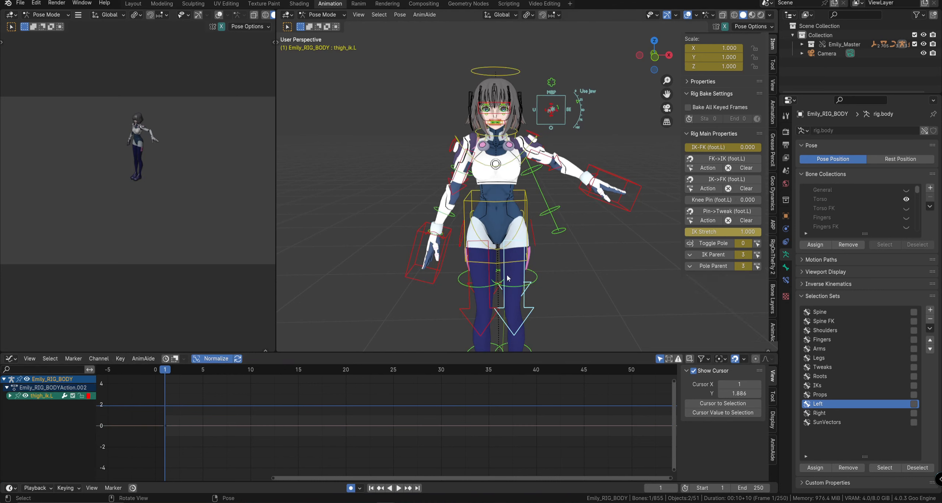
left_click(500, 197)
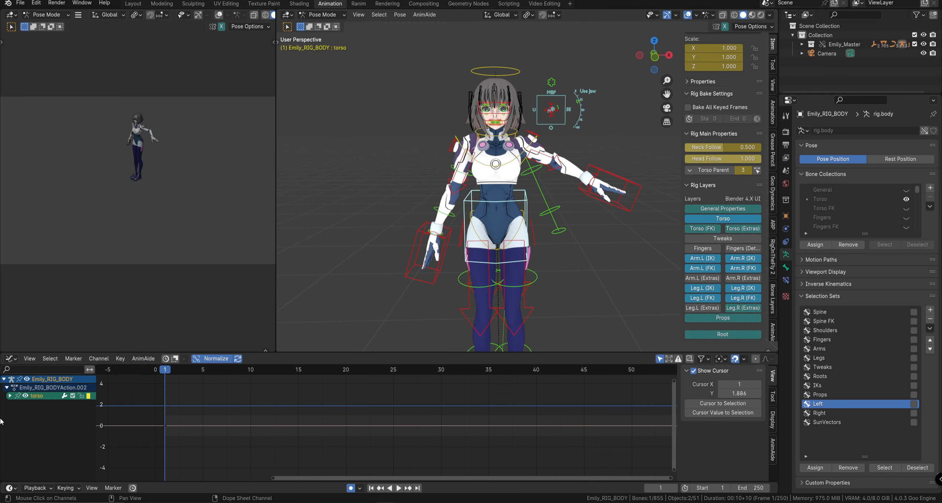
left_click(9, 396)
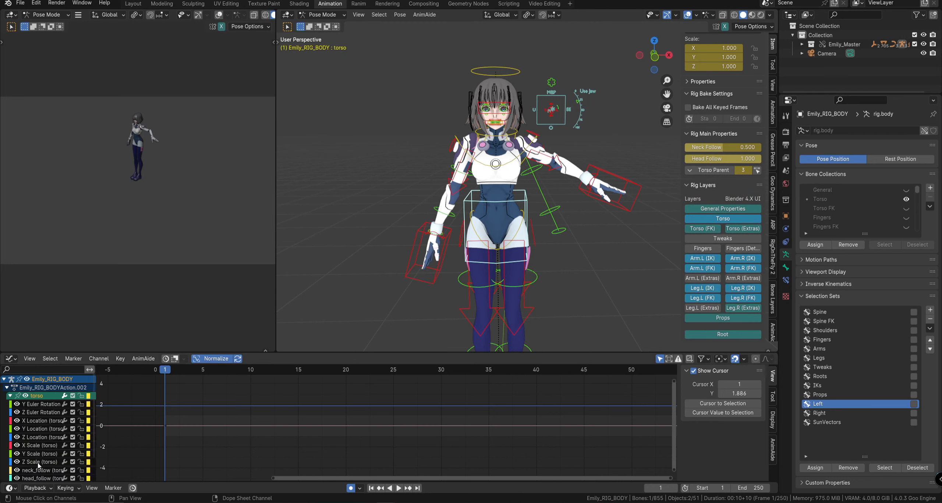
left_click(426, 253)
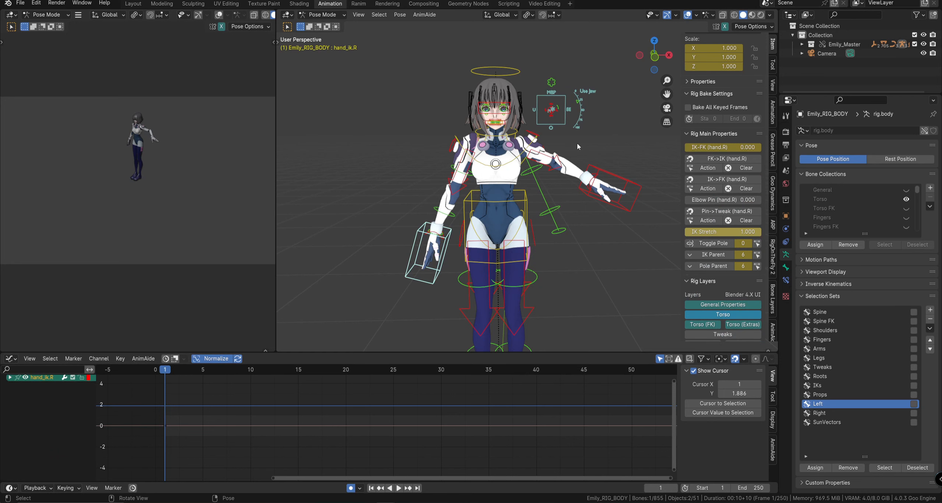
key("a")
key("alt+r")
key("alt+g")
Step: Examine the chest control's individual animation channels and curves in the Graph Editor
left_click(513, 162)
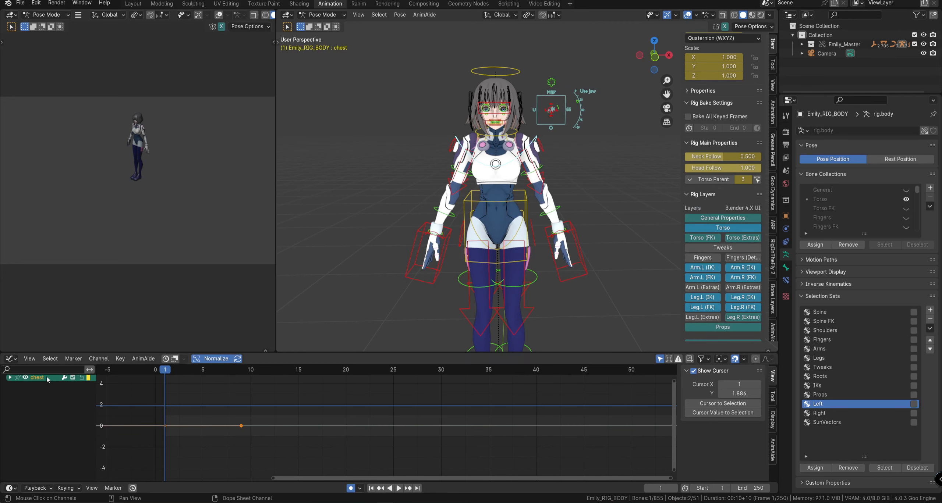
left_click(10, 378)
left_click(50, 387)
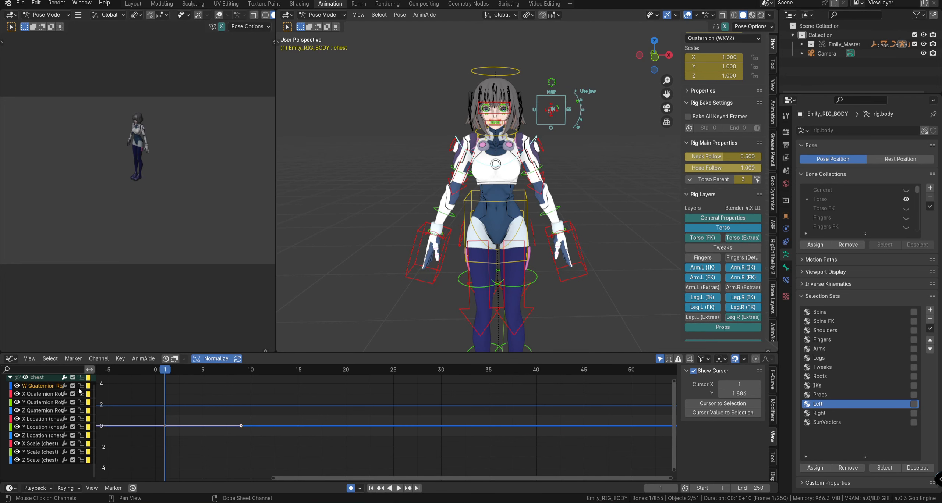
left_click(185, 400)
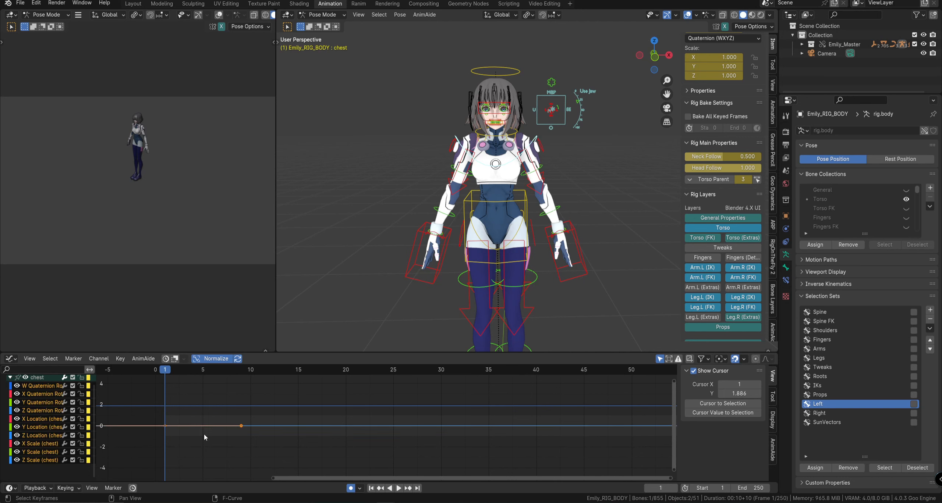
Step: Try rotating the left hand's IK control about its local Z axis, and select the torso control
middle_click_drag(507, 209, 521, 203)
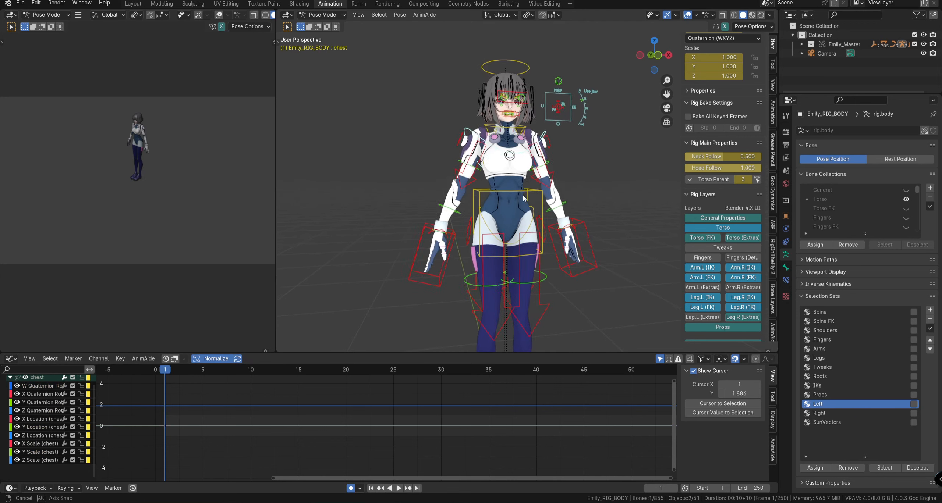
left_click(582, 225)
key("r")
key("z")
key("z")
right_click(617, 156)
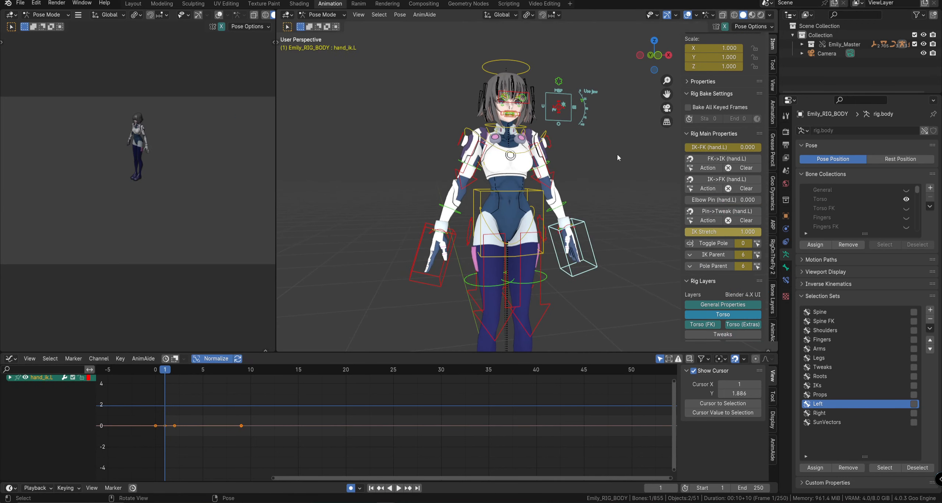
middle_click_drag(566, 217, 557, 224)
scroll(558, 224, "down", 1)
left_click(529, 192)
key("Escape")
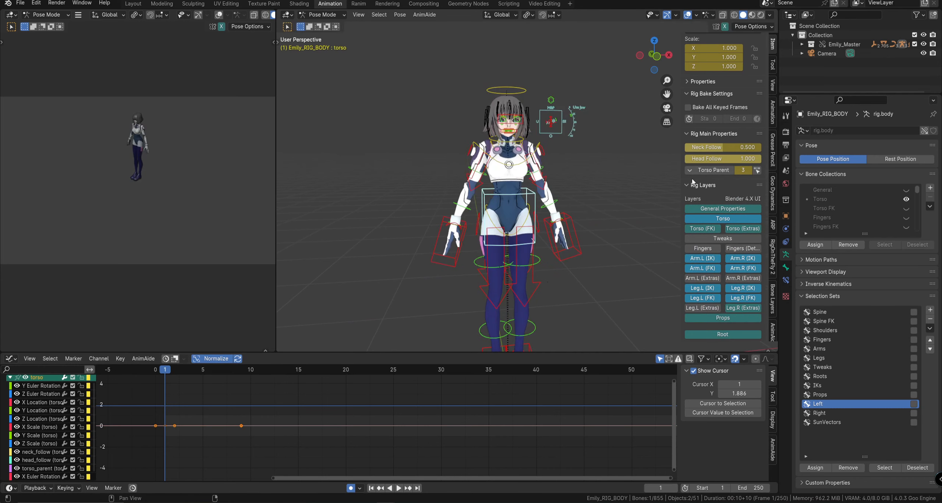
Step: Examine the left hand IK control's rotation mode, IK parent and rig layer settings
left_click(580, 228)
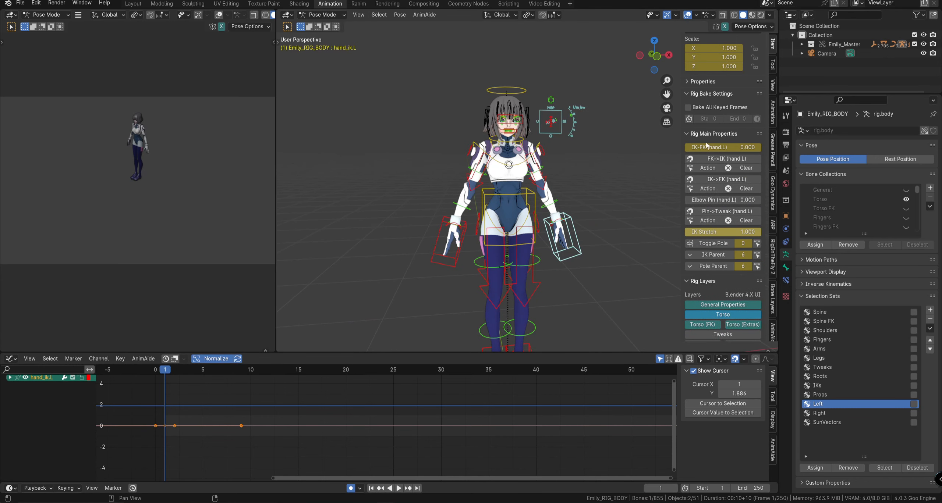
scroll(718, 44, "up", 5)
left_click(723, 128)
left_click(638, 189)
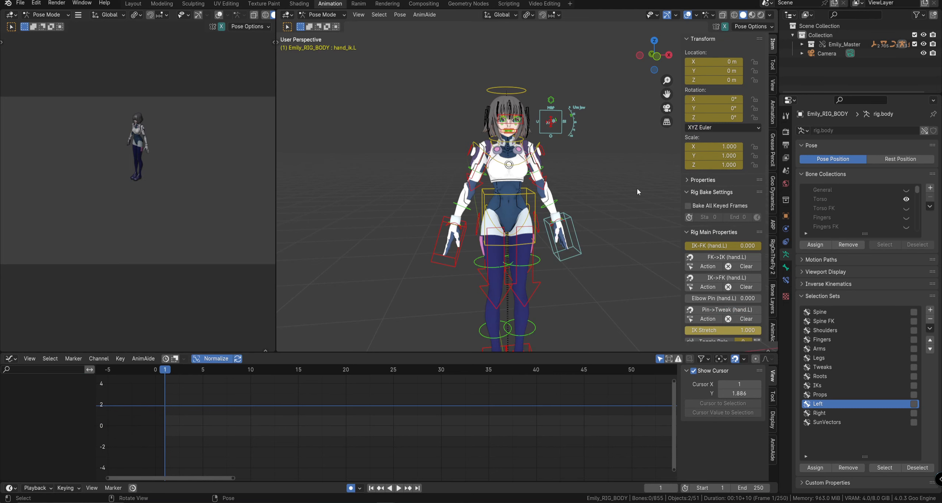
scroll(735, 230, "down", 10)
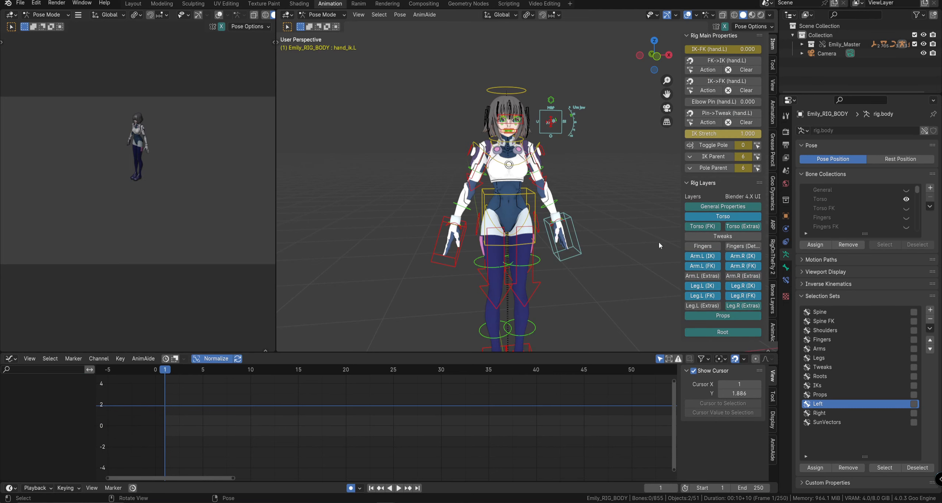